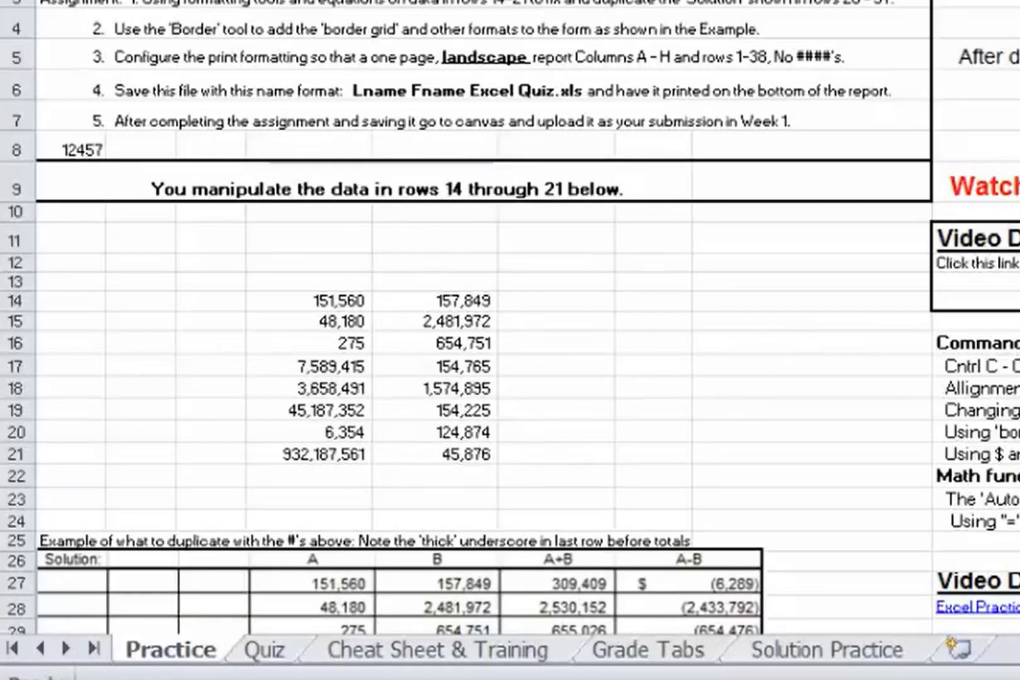
Review the assignment instructions and the example solution table in rows 26 to 37, enlarging the sheet view to 80%.
{"action": "left_click", "coordinate": [141, 344]}
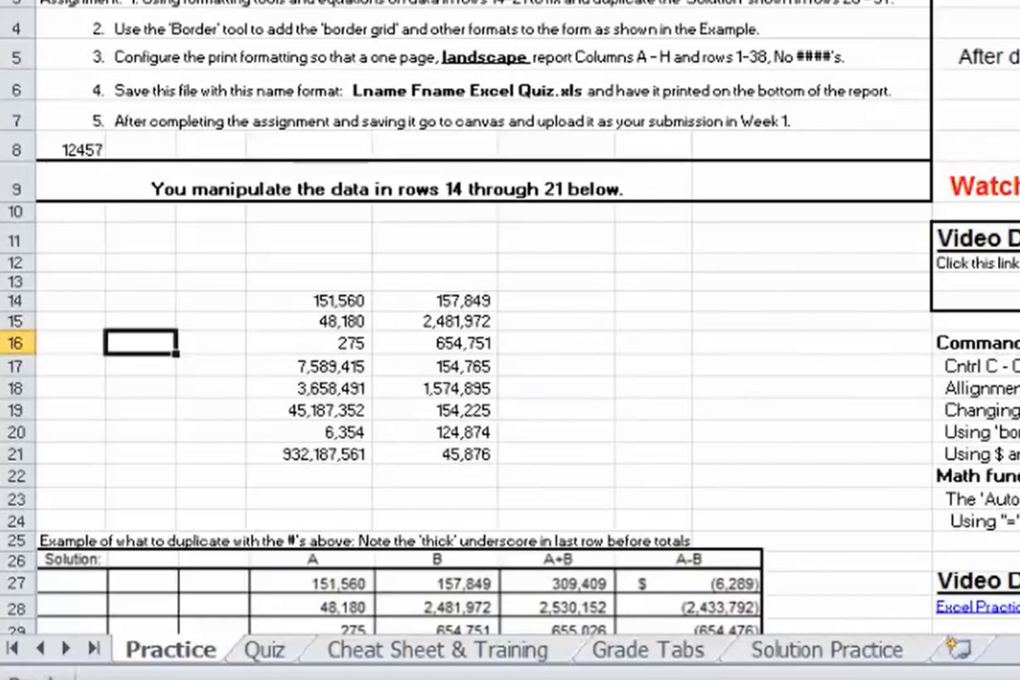
{"action": "scroll", "coordinate": [303, 403], "scroll_direction": "down", "scroll_amount": 4}
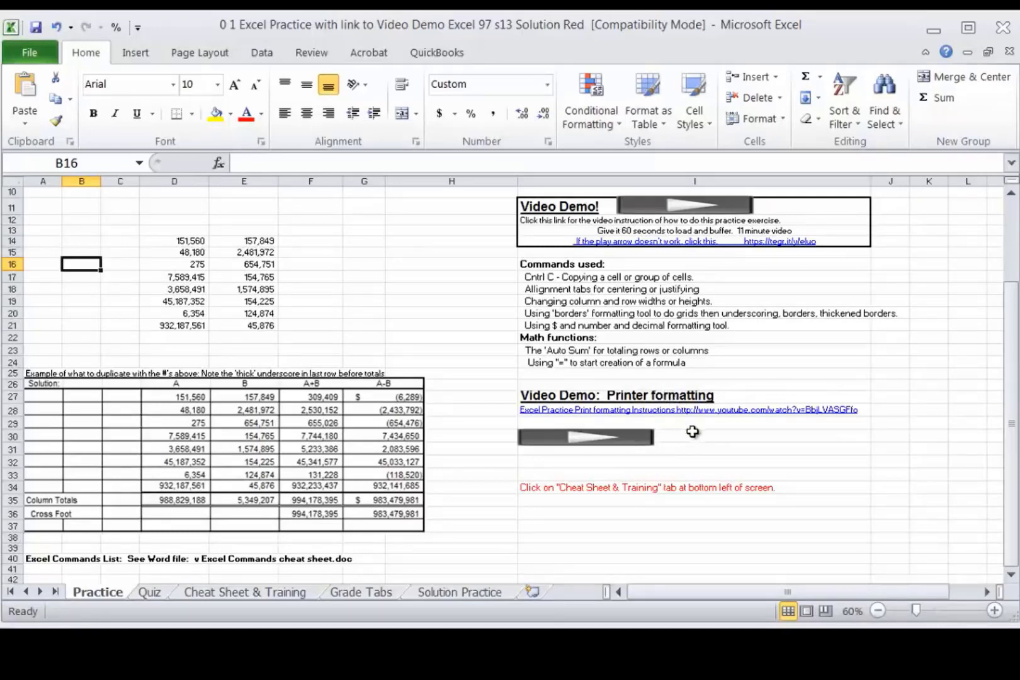
{"action": "scroll", "coordinate": [730, 427], "scroll_direction": "up", "scroll_amount": 3}
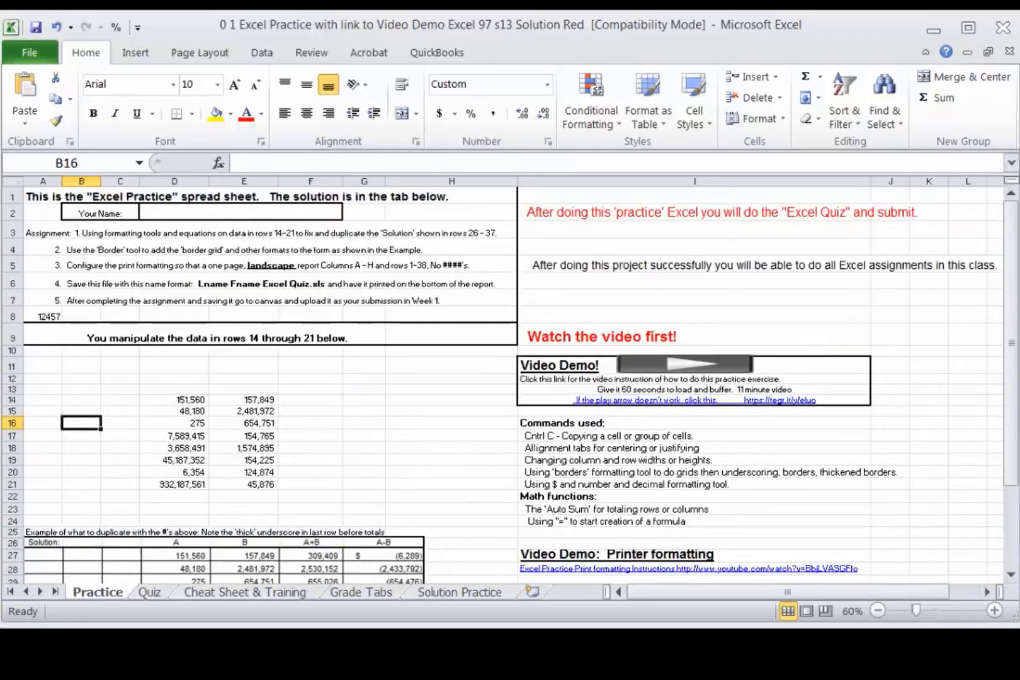
{"action": "left_click", "coordinate": [994, 610]}
{"action": "left_click", "coordinate": [995, 610]}
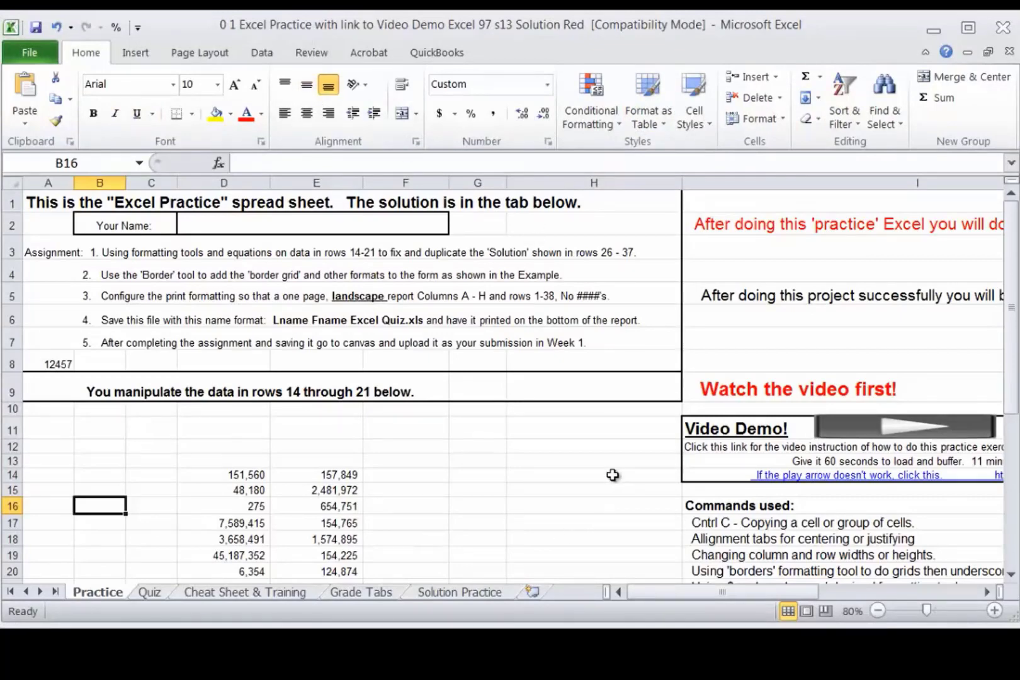
{"action": "scroll", "coordinate": [613, 475], "scroll_direction": "down", "scroll_amount": 4}
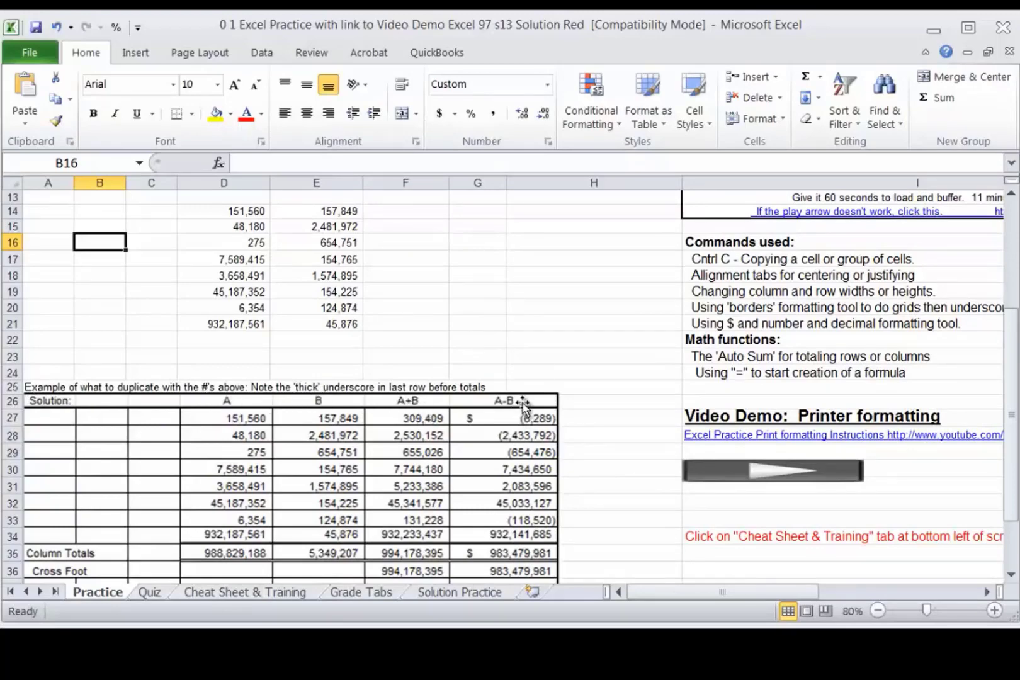
{"action": "scroll", "coordinate": [531, 425], "scroll_direction": "up", "scroll_amount": 3}
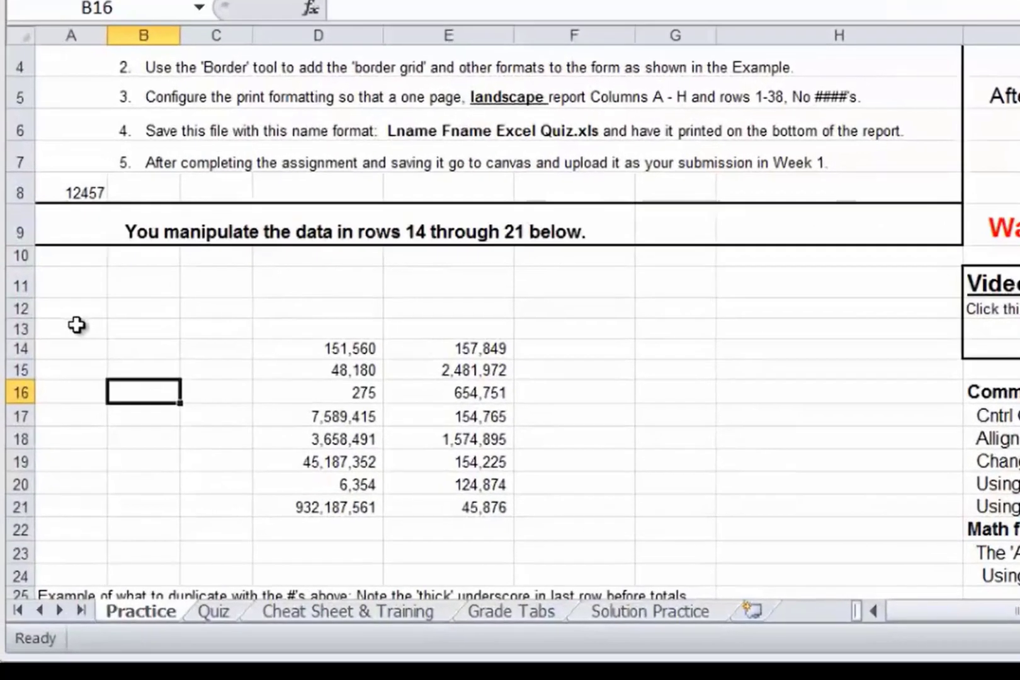
Enter the label "Solution:" in cell A13 of the Practice sheet.
{"action": "left_click", "coordinate": [47, 392]}
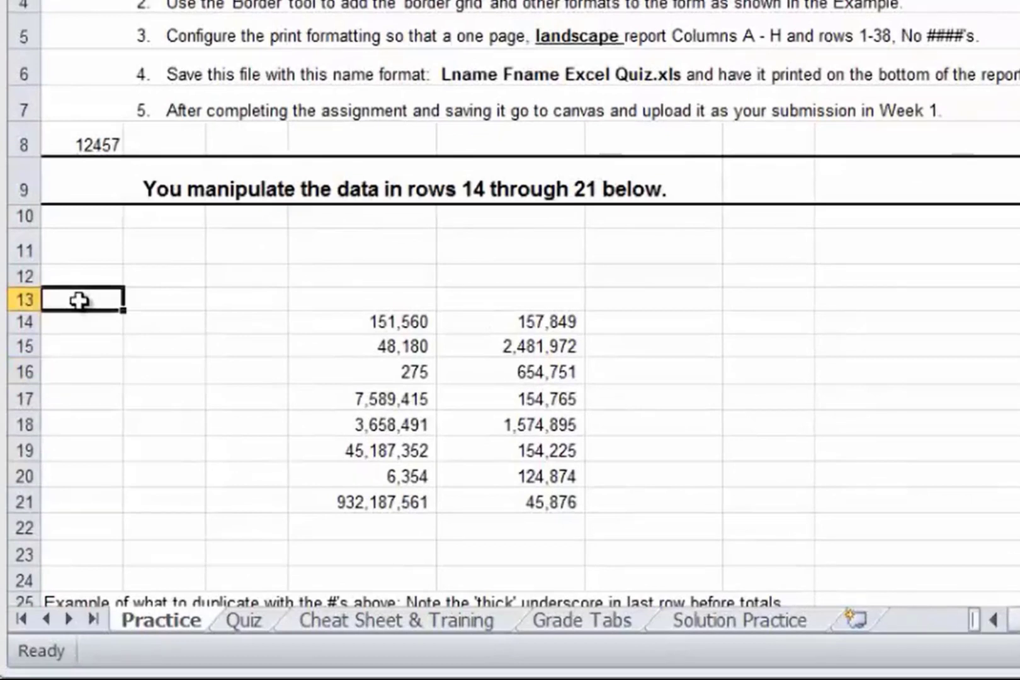
{"action": "type", "text": "Soluti"}
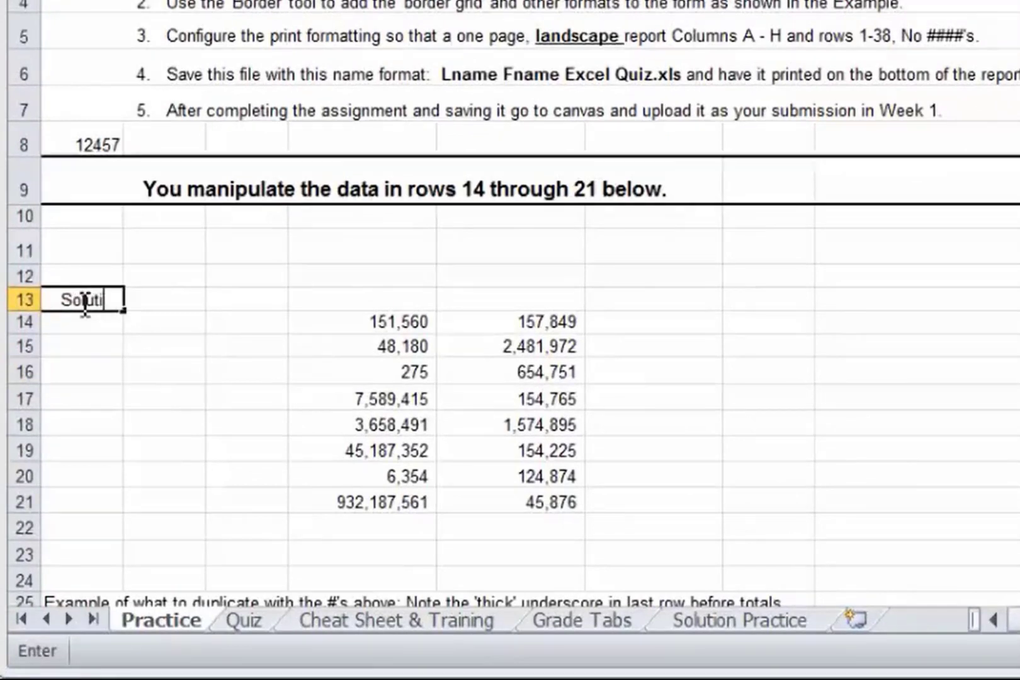
{"action": "type", "text": "on:"}
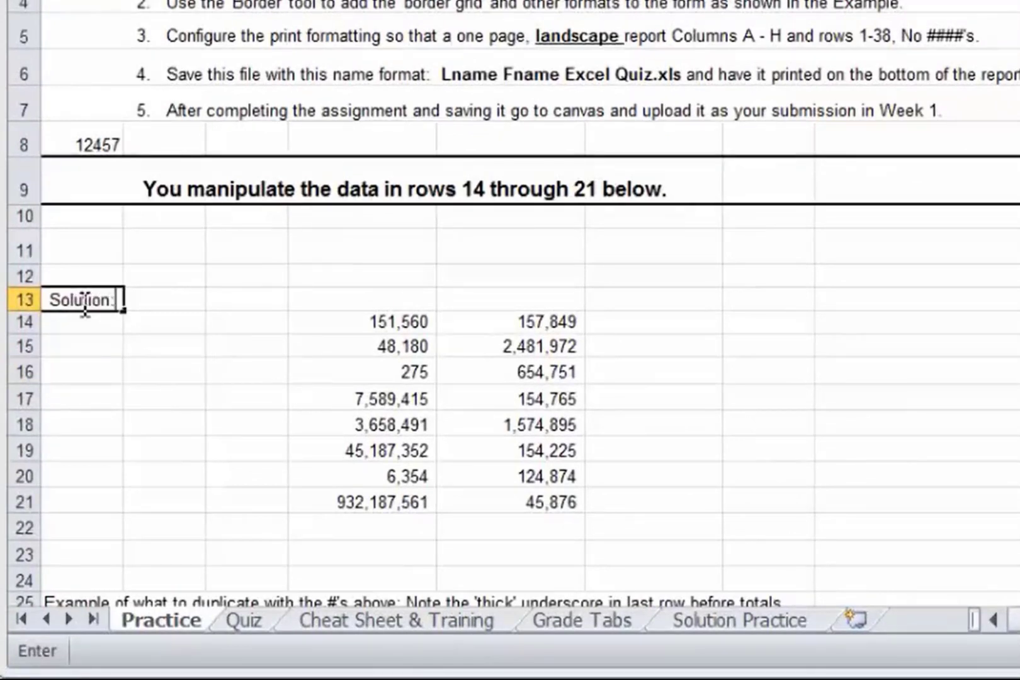
{"action": "key", "text": "Tab"}
Enter the column headings A, B, A+B and A-B in cells D13 through G13.
{"action": "key", "text": "Tab"}
{"action": "key", "text": "Tab"}
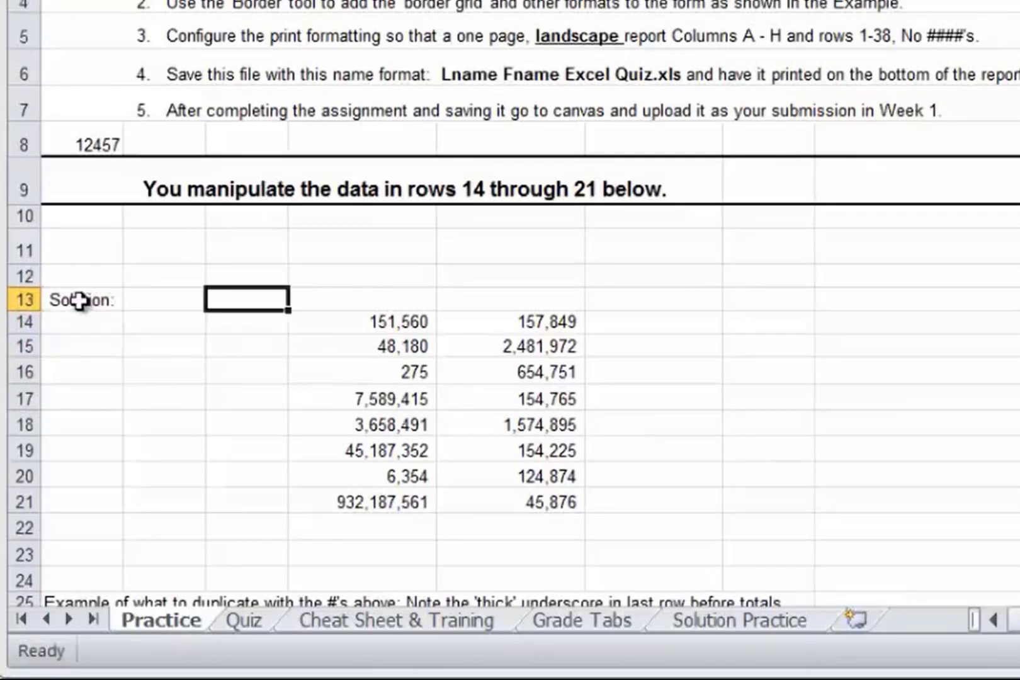
{"action": "type", "text": "A"}
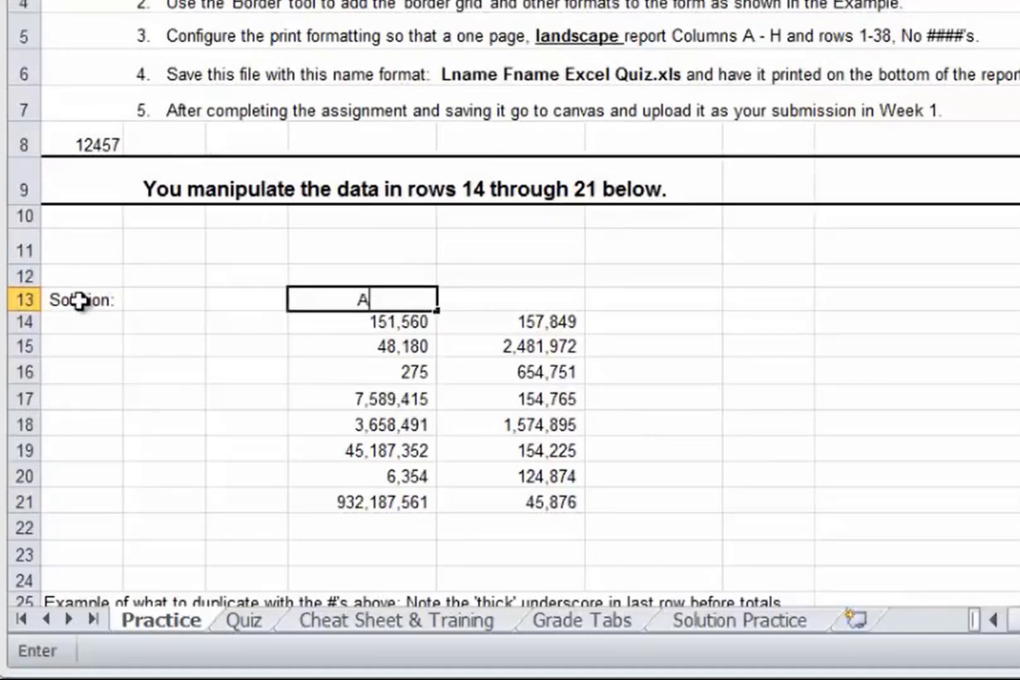
{"action": "key", "text": "Tab"}
{"action": "type", "text": "B"}
{"action": "key", "text": "Tab"}
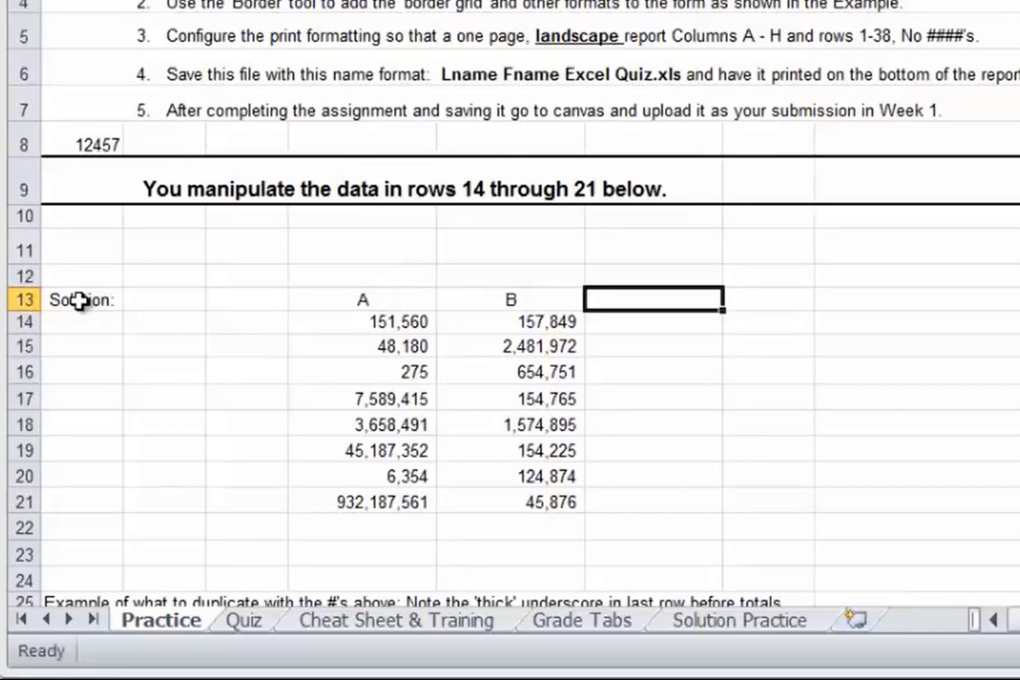
{"action": "type", "text": "A+B"}
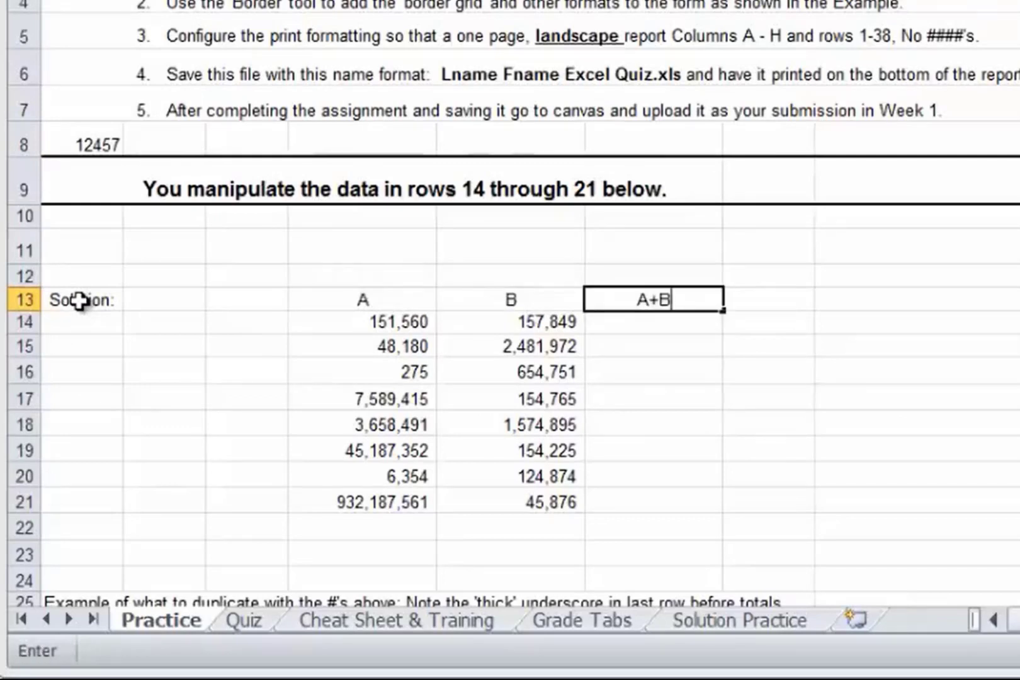
{"action": "key", "text": "Tab"}
{"action": "type", "text": "A"}
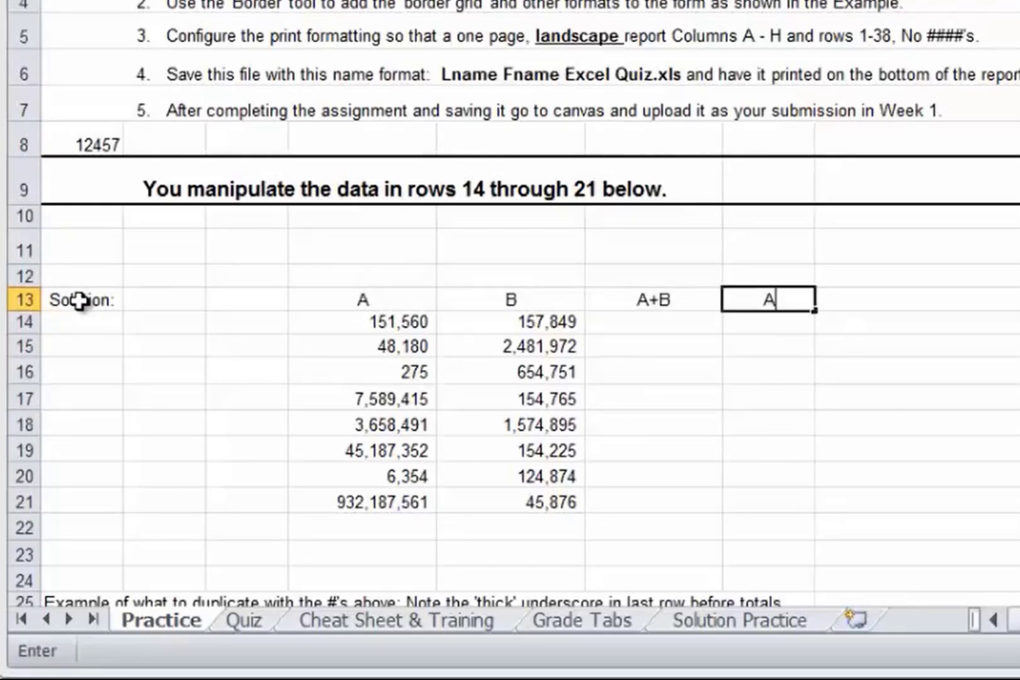
{"action": "type", "text": "-B"}
{"action": "key", "text": "Return"}
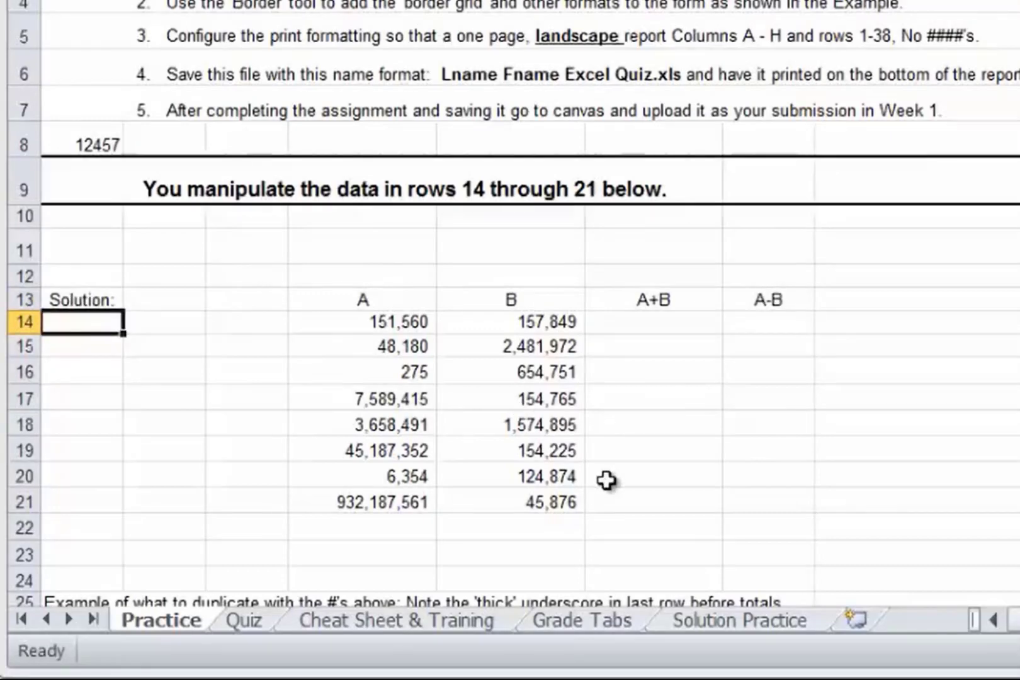
Apply All Borders to the range A14:G24 to build the grid for the solution table.
{"action": "scroll", "coordinate": [606, 481], "scroll_direction": "down", "scroll_amount": 3}
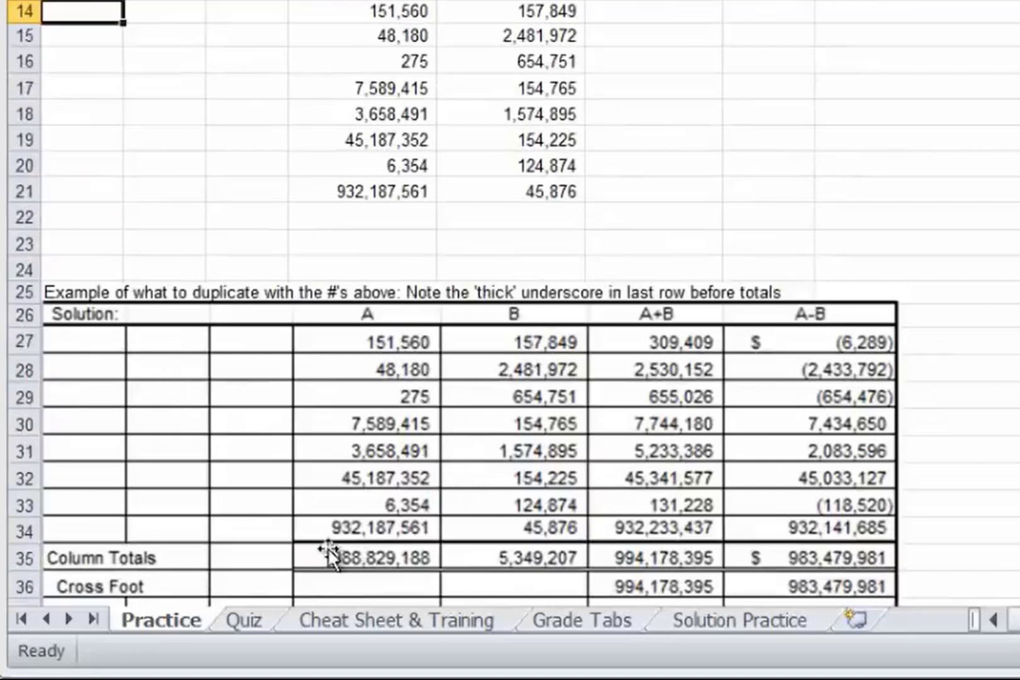
{"action": "scroll", "coordinate": [240, 453], "scroll_direction": "down", "scroll_amount": 1}
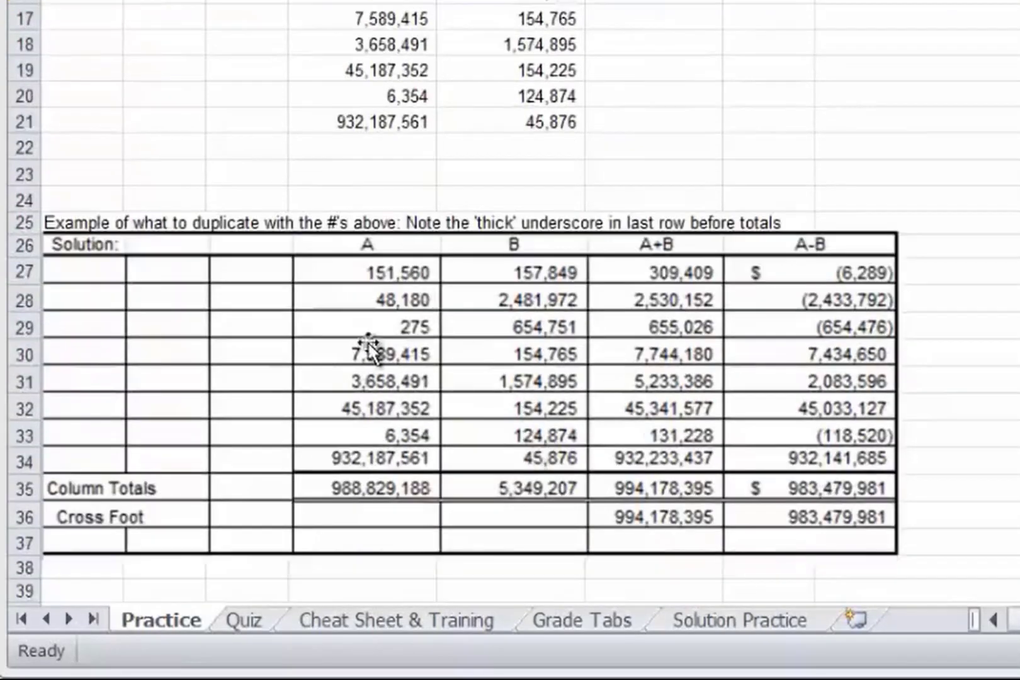
{"action": "scroll", "coordinate": [416, 349], "scroll_direction": "up", "scroll_amount": 5}
{"action": "scroll", "coordinate": [125, 504], "scroll_direction": "down", "scroll_amount": 1}
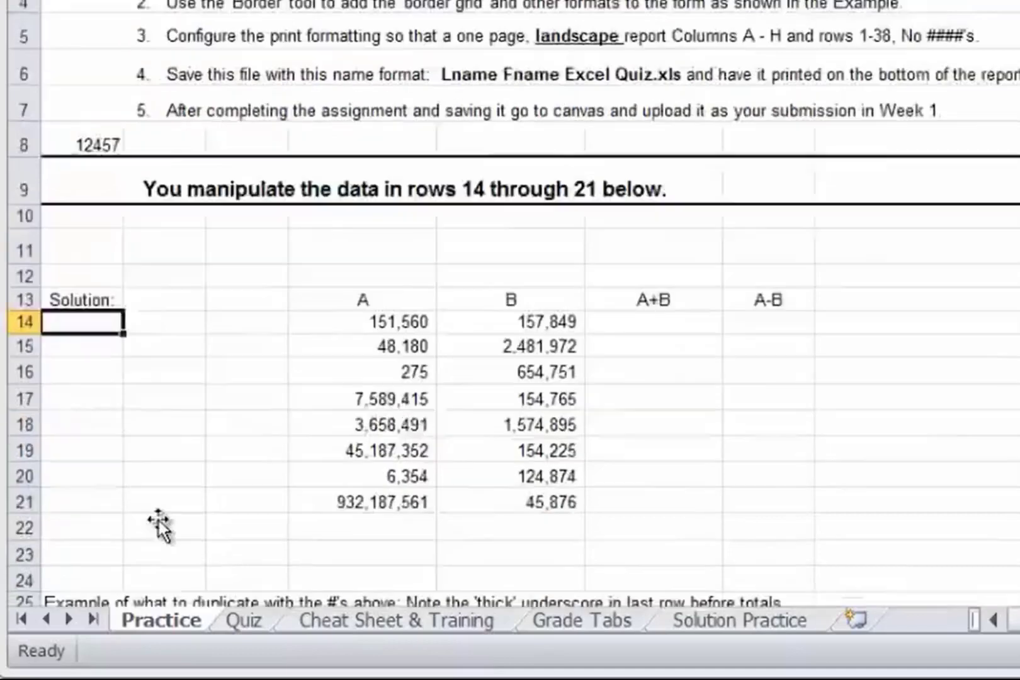
{"action": "scroll", "coordinate": [158, 524], "scroll_direction": "down", "scroll_amount": 1}
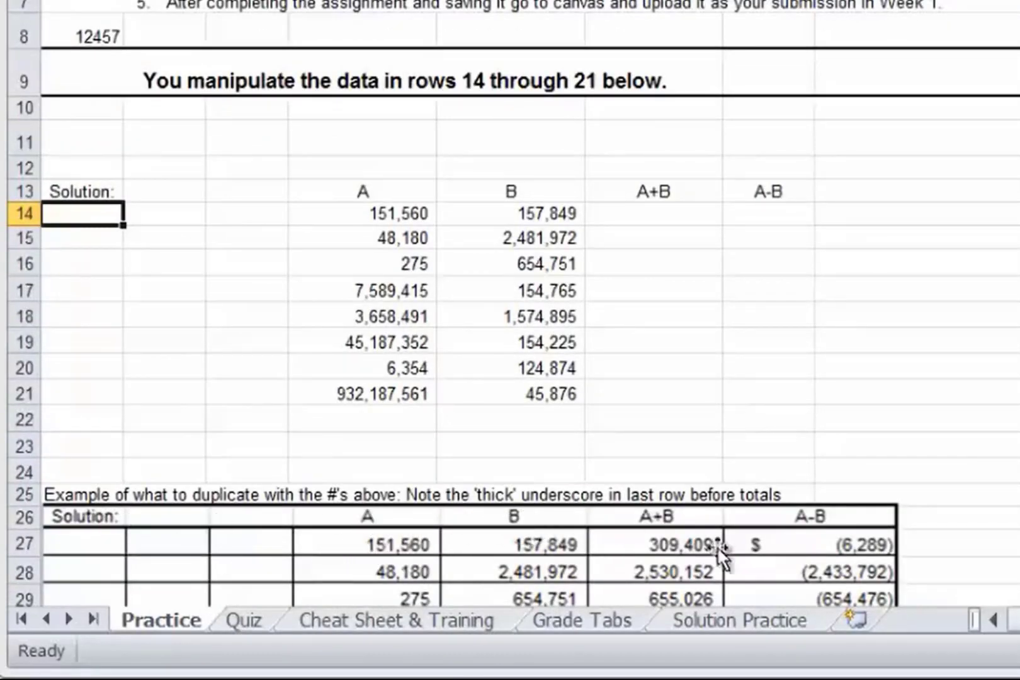
{"action": "scroll", "coordinate": [308, 536], "scroll_direction": "down", "scroll_amount": 4}
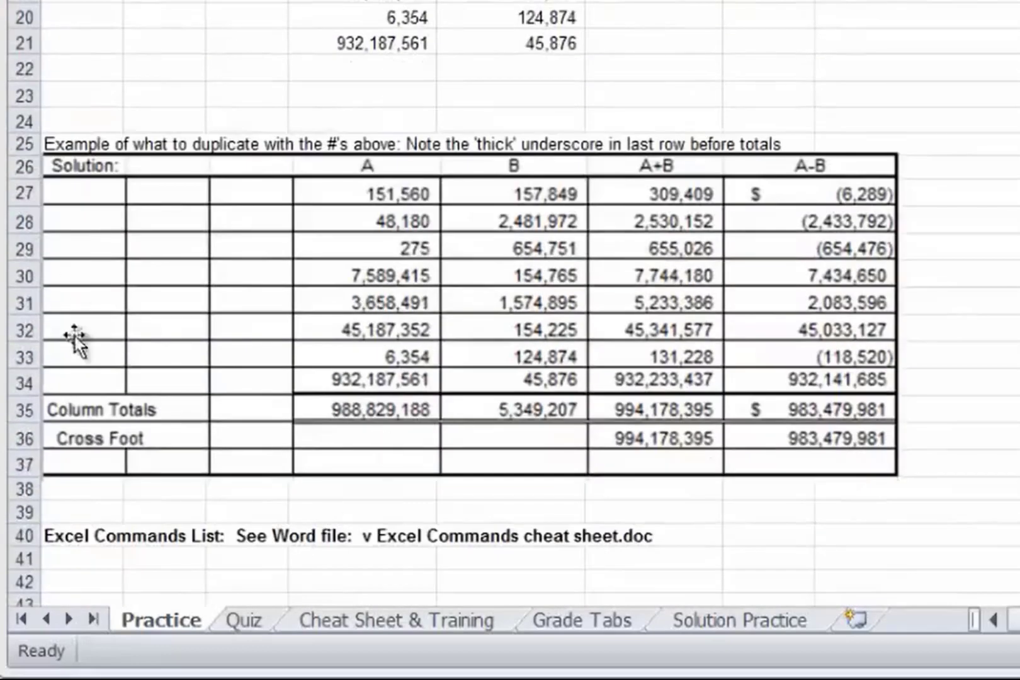
{"action": "scroll", "coordinate": [373, 484], "scroll_direction": "up", "scroll_amount": 6}
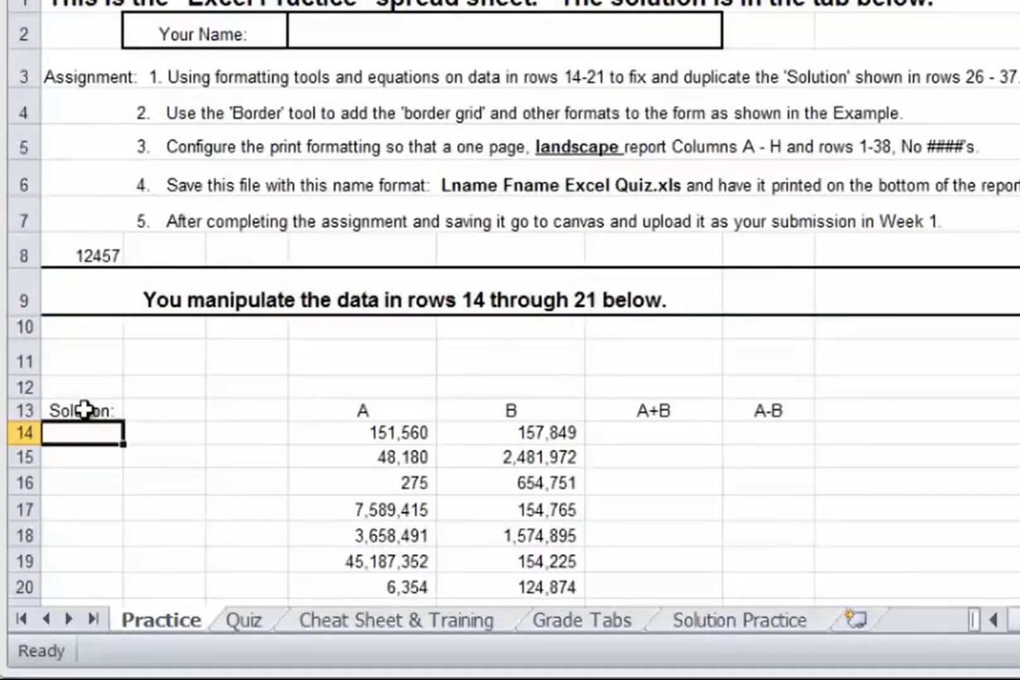
{"action": "left_click_drag", "start_coordinate": [78, 433], "coordinate": [764, 462]}
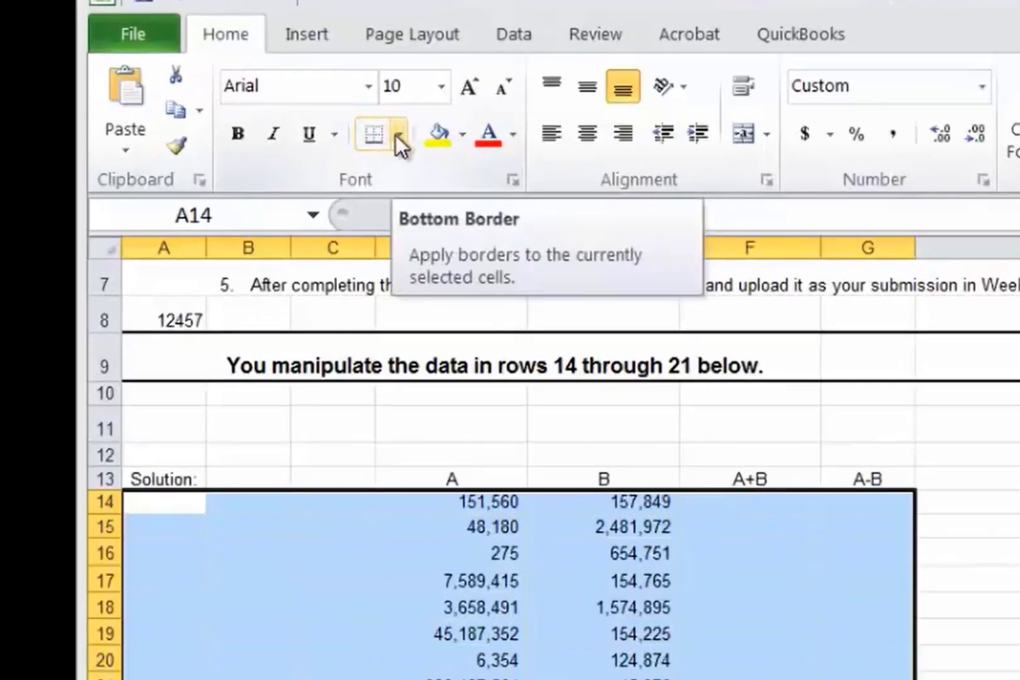
{"action": "left_click", "coordinate": [366, 88]}
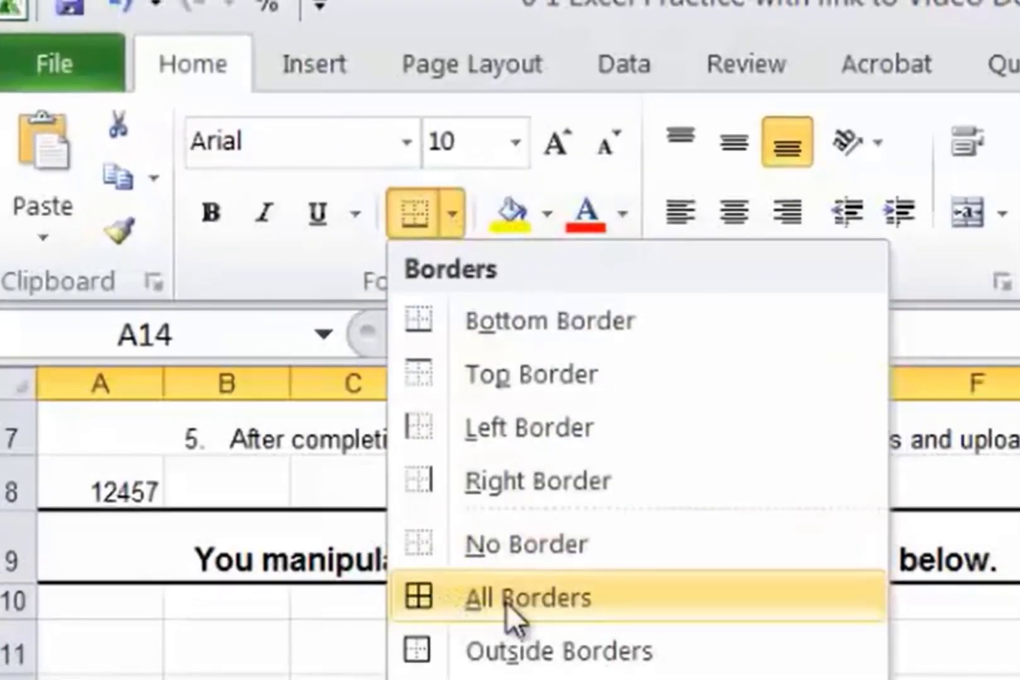
{"action": "left_click", "coordinate": [419, 598]}
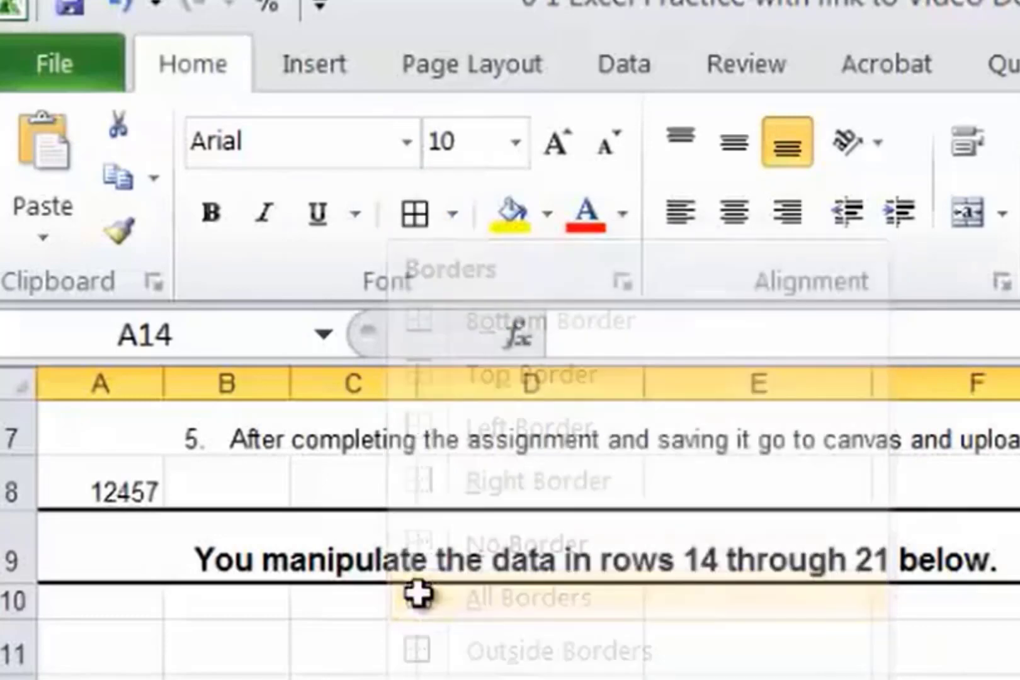
{"action": "left_click", "coordinate": [949, 392]}
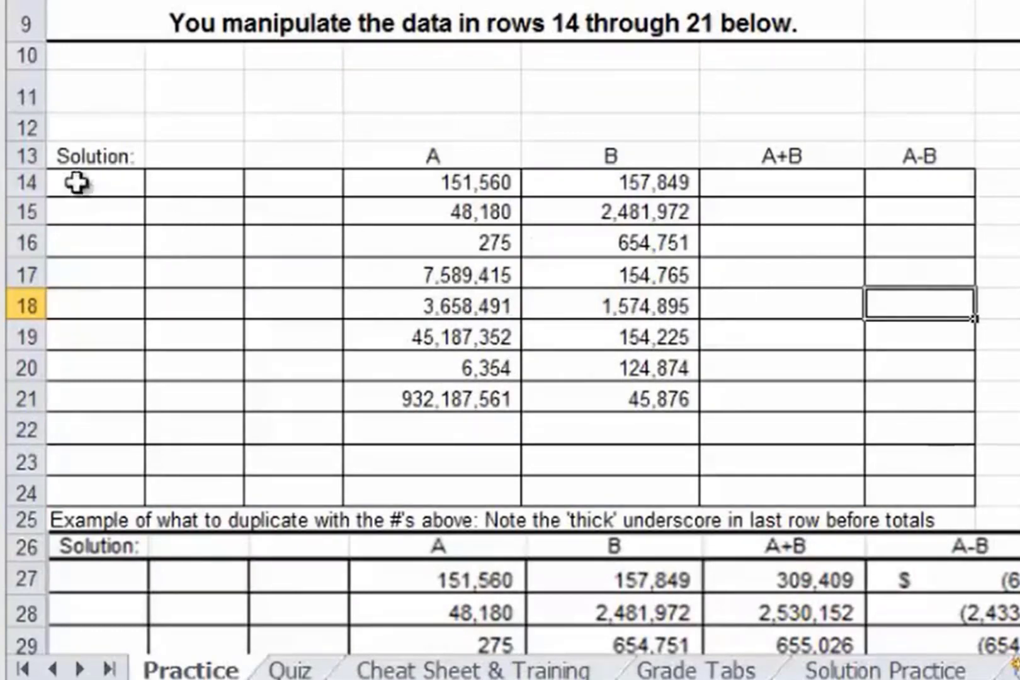
Total the column A values D14:D21 with a SUM formula in cell D22.
{"action": "left_click_drag", "start_coordinate": [755, 397], "coordinate": [734, 366]}
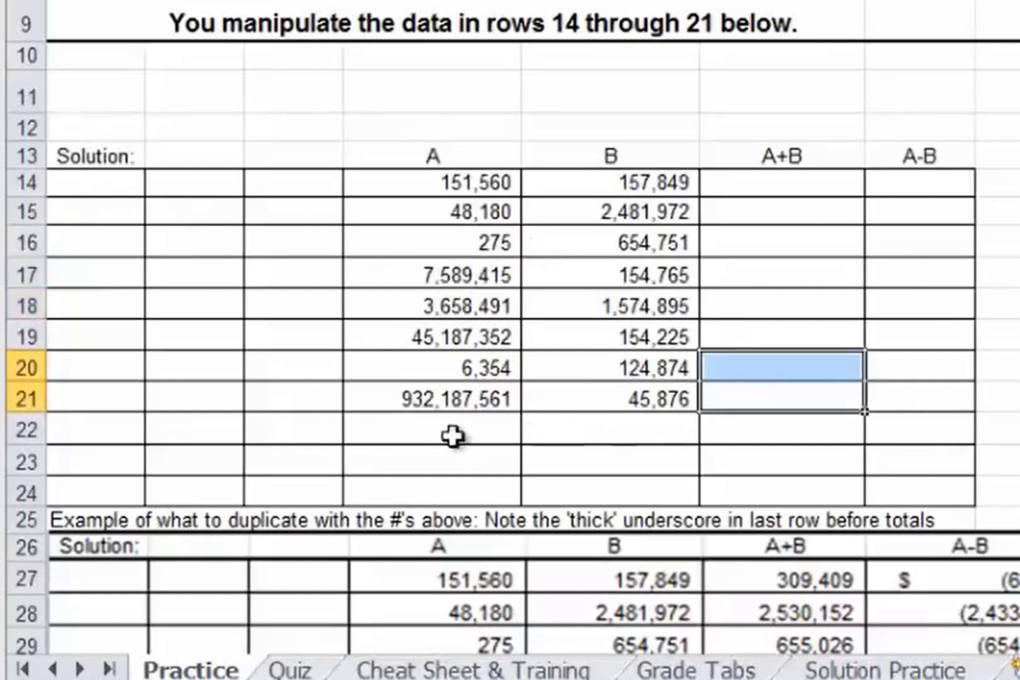
{"action": "scroll", "coordinate": [634, 539], "scroll_direction": "down", "scroll_amount": 2}
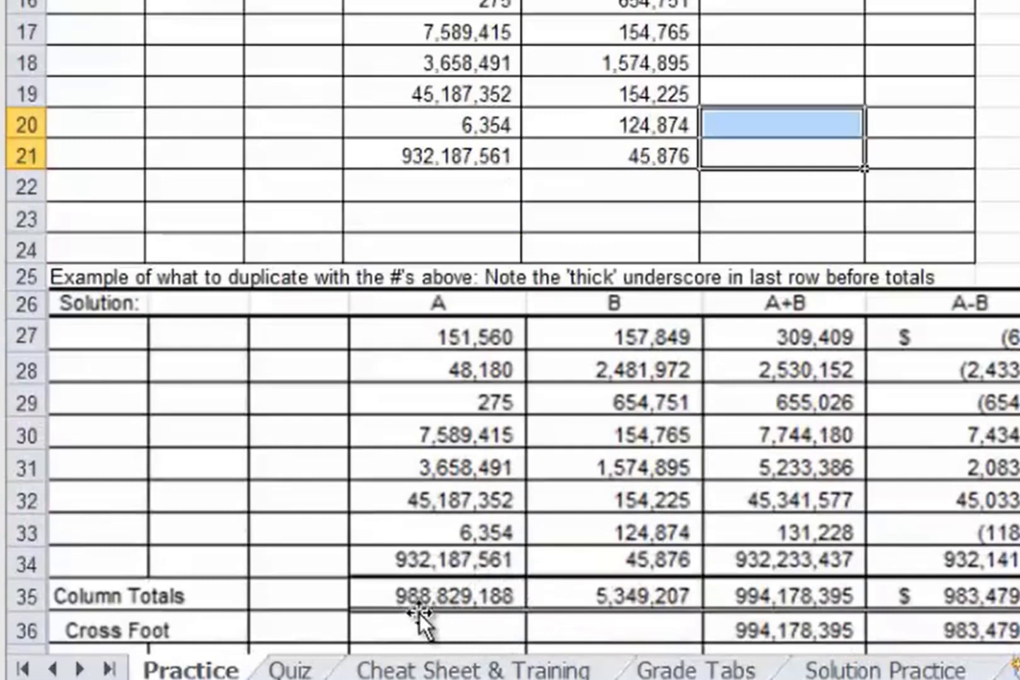
{"action": "scroll", "coordinate": [470, 566], "scroll_direction": "up", "scroll_amount": 4}
{"action": "scroll", "coordinate": [705, 353], "scroll_direction": "down", "scroll_amount": 1}
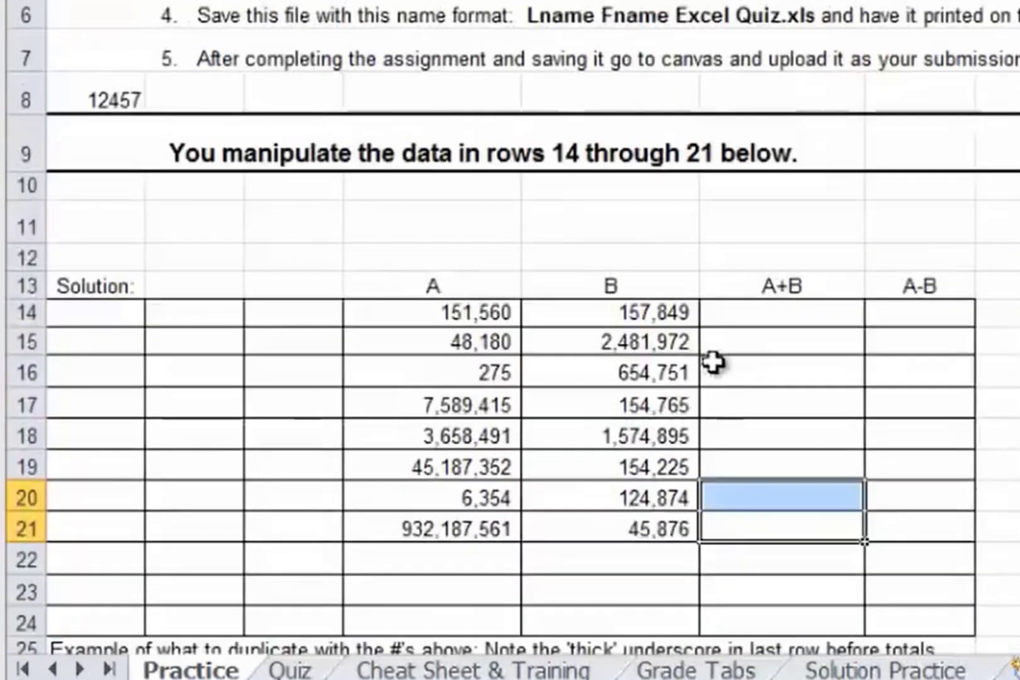
{"action": "left_click", "coordinate": [432, 558]}
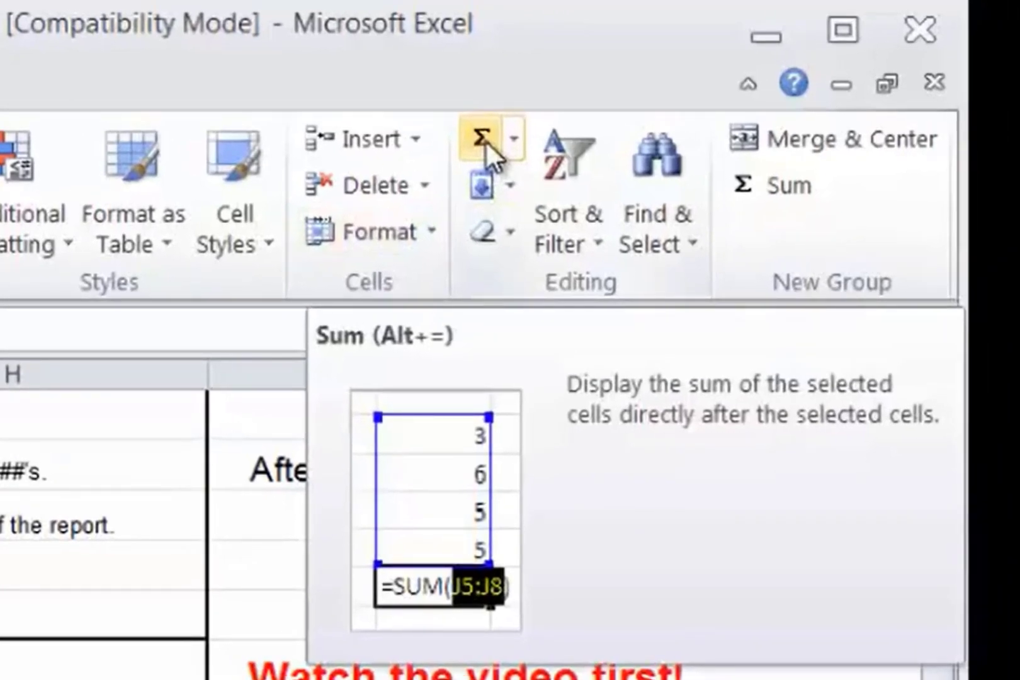
{"action": "left_click", "coordinate": [486, 140]}
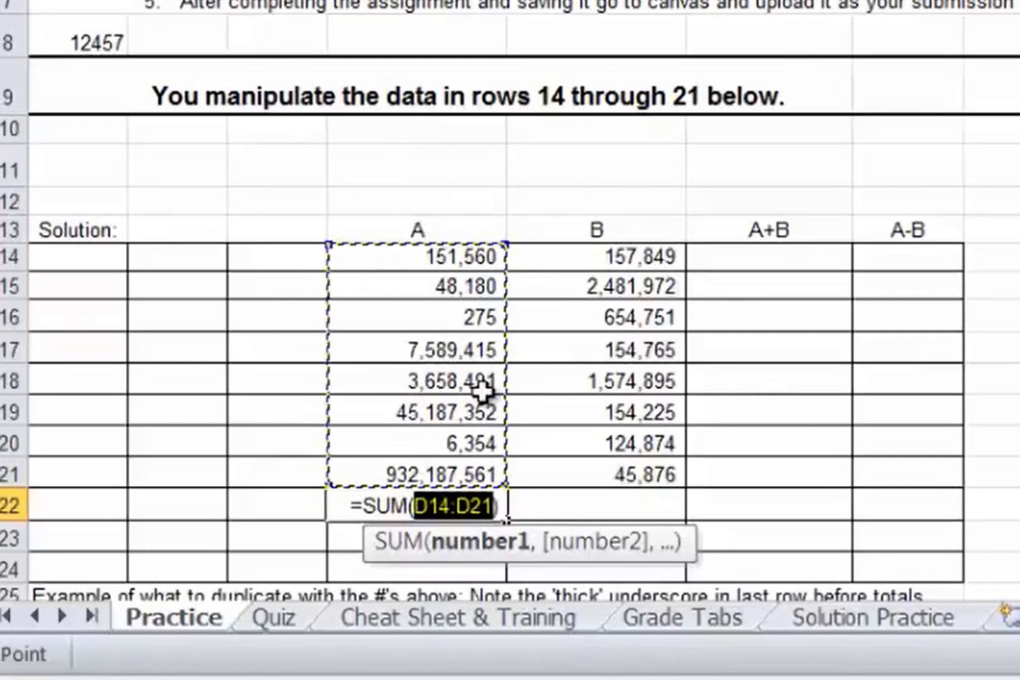
{"action": "key", "text": "Return"}
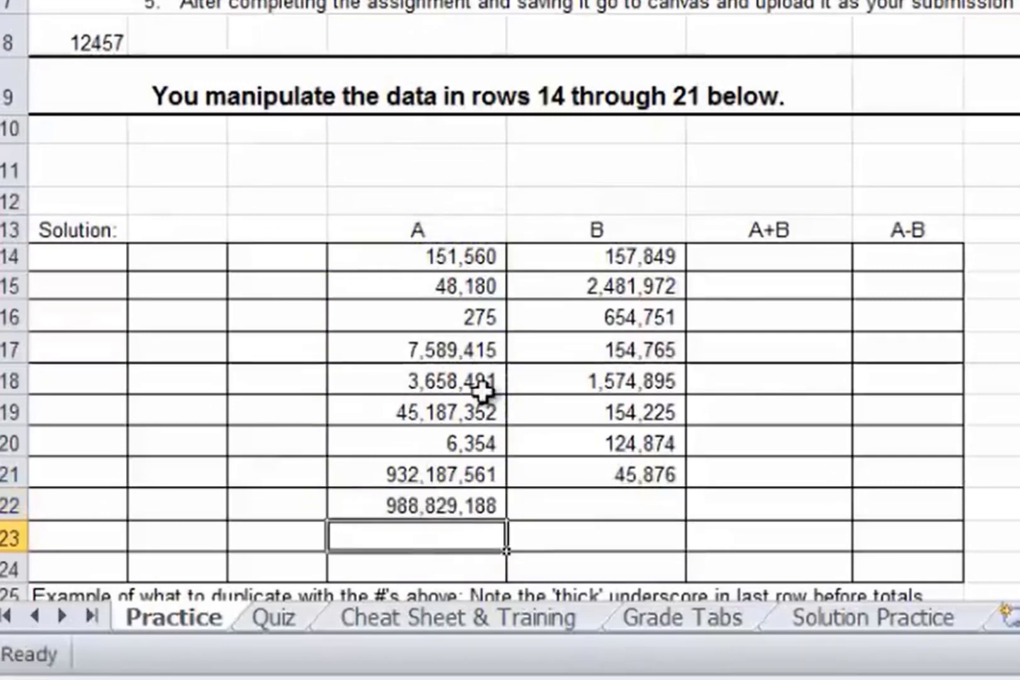
Inspect the total formula in D22 and the first and last cells of its range, D14 and D21.
{"action": "scroll", "coordinate": [548, 488], "scroll_direction": "down", "scroll_amount": 1}
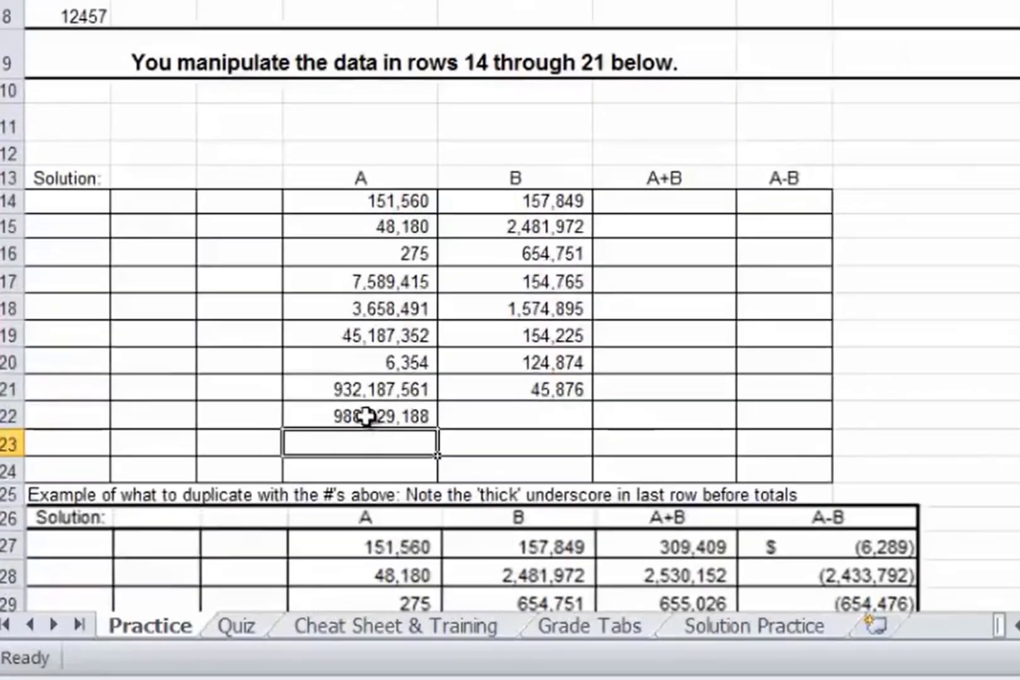
{"action": "left_click", "coordinate": [366, 415]}
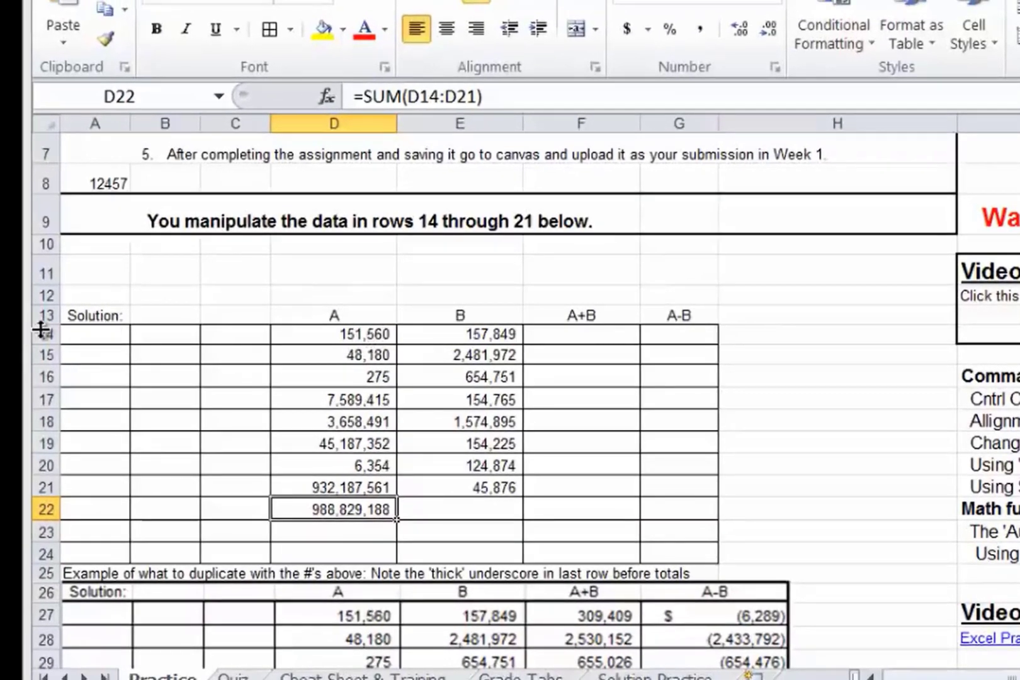
{"action": "left_click", "coordinate": [340, 334]}
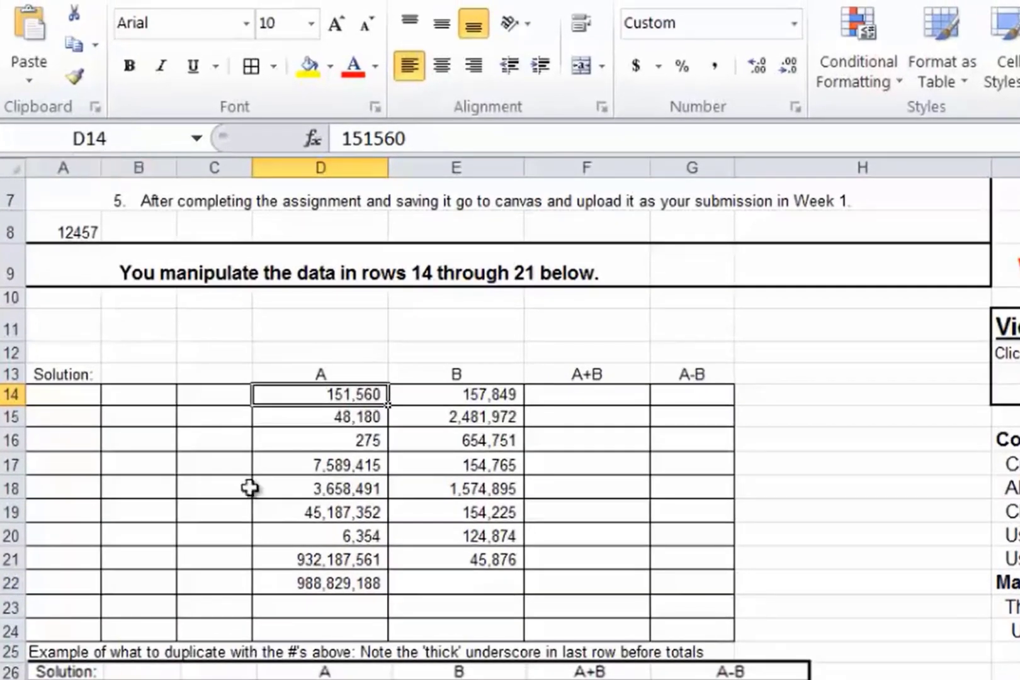
{"action": "left_click", "coordinate": [378, 559]}
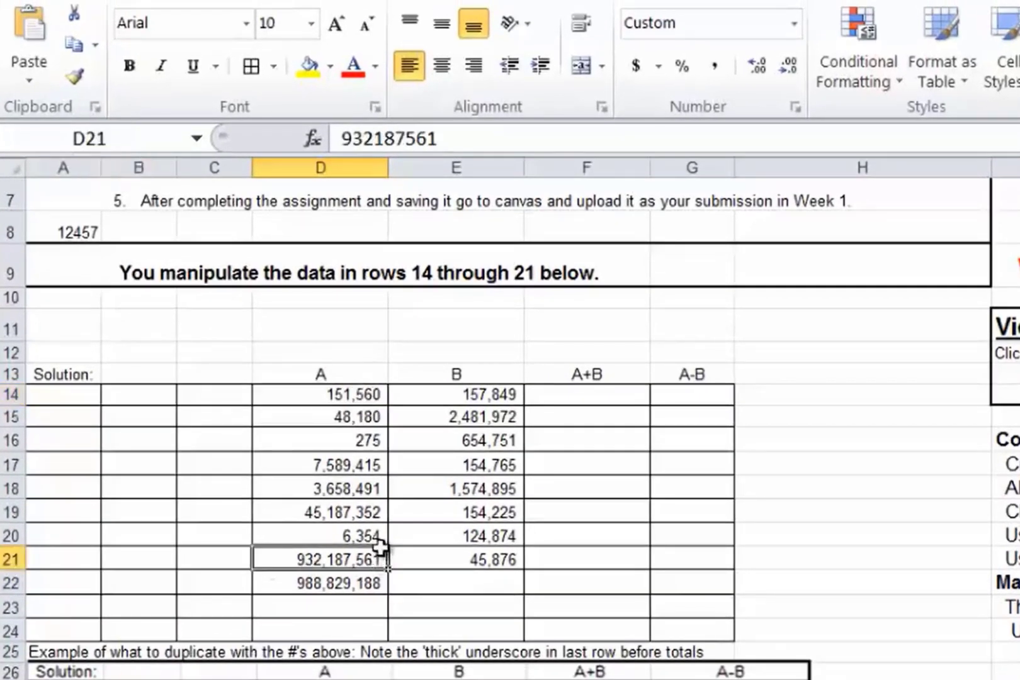
Apply a Thick Bottom Border to cells D21:G21, the last data row above the totals.
{"action": "left_click", "coordinate": [356, 577]}
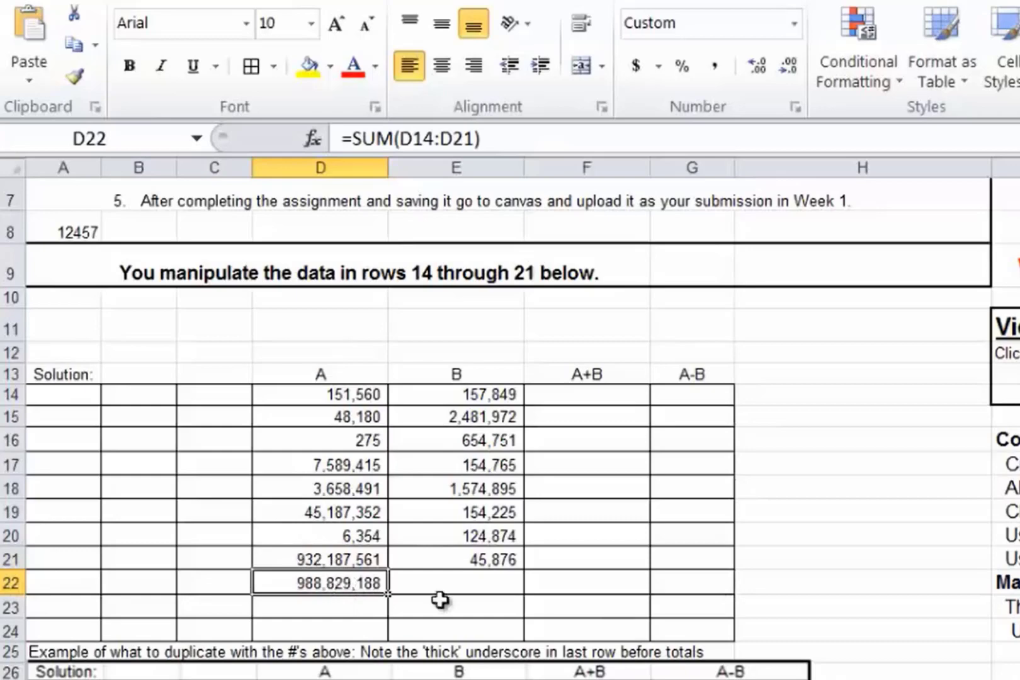
{"action": "scroll", "coordinate": [439, 600], "scroll_direction": "down", "scroll_amount": 2}
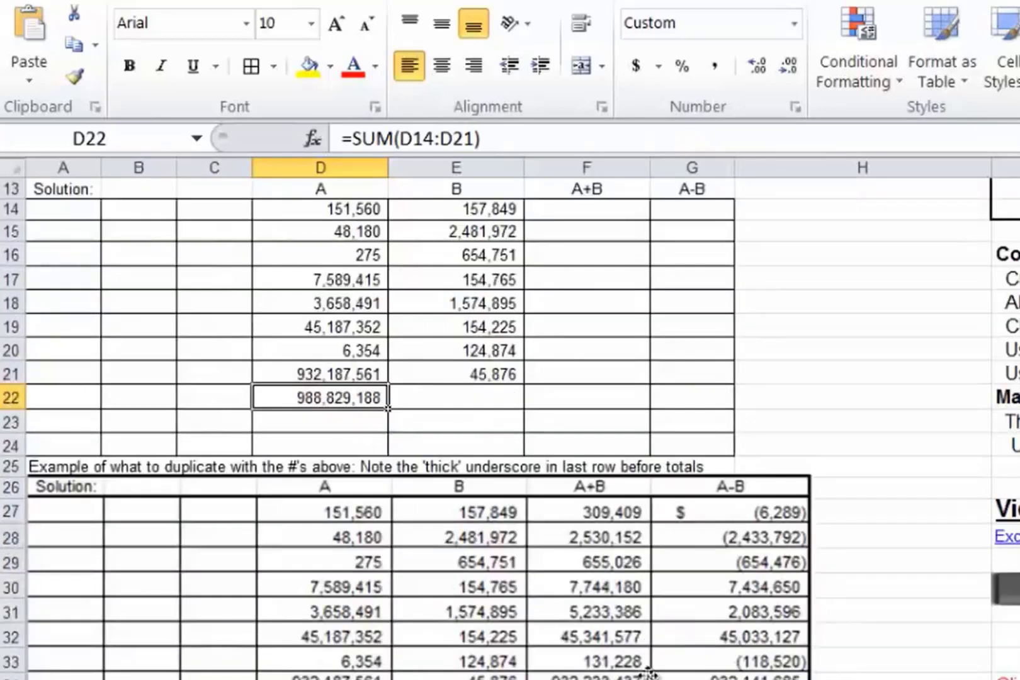
{"action": "left_click_drag", "start_coordinate": [310, 369], "coordinate": [730, 379]}
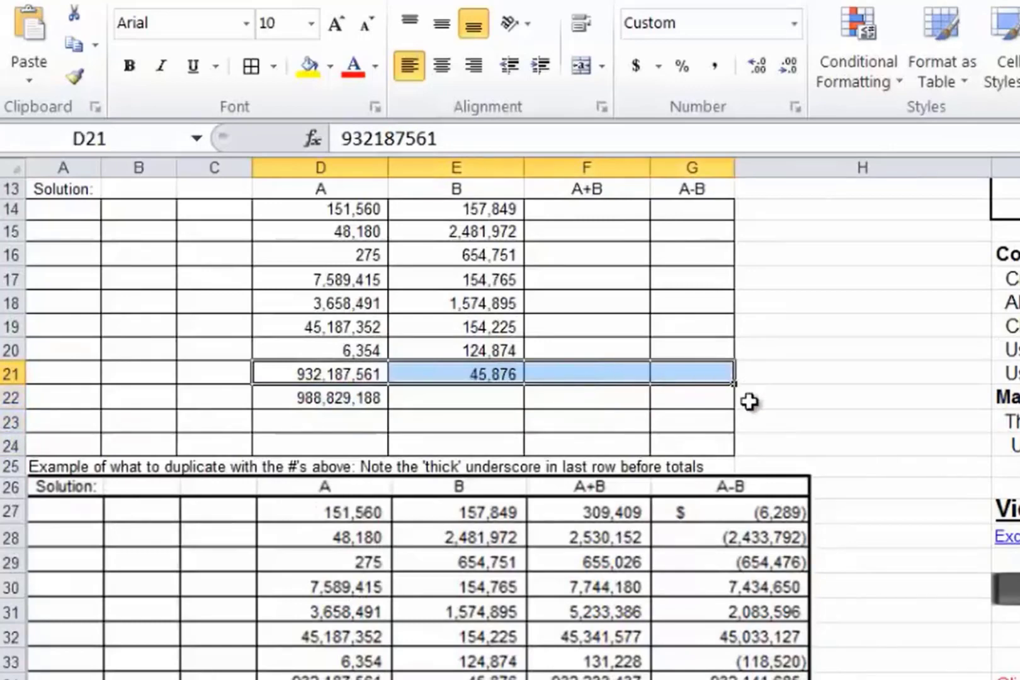
{"action": "left_click", "coordinate": [273, 68]}
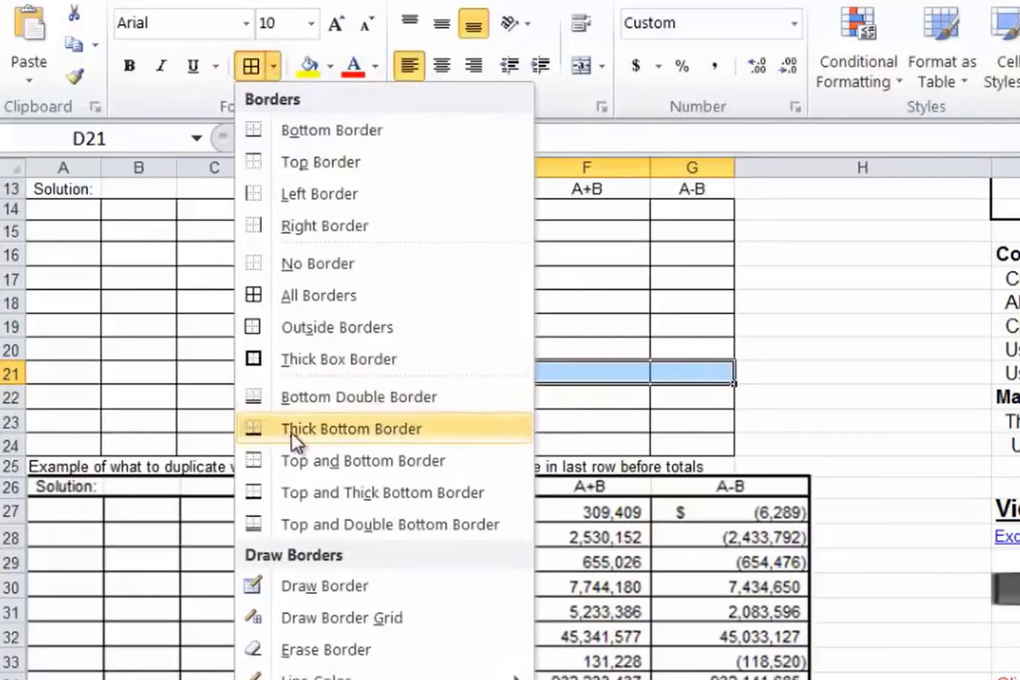
{"action": "left_click", "coordinate": [253, 427]}
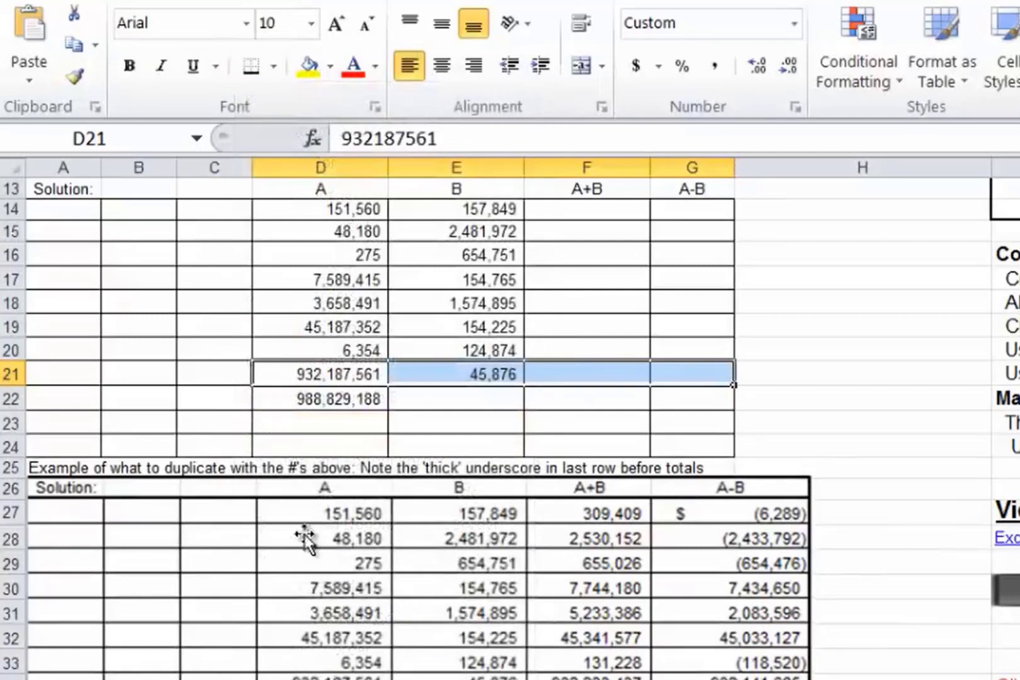
{"action": "left_click", "coordinate": [942, 423]}
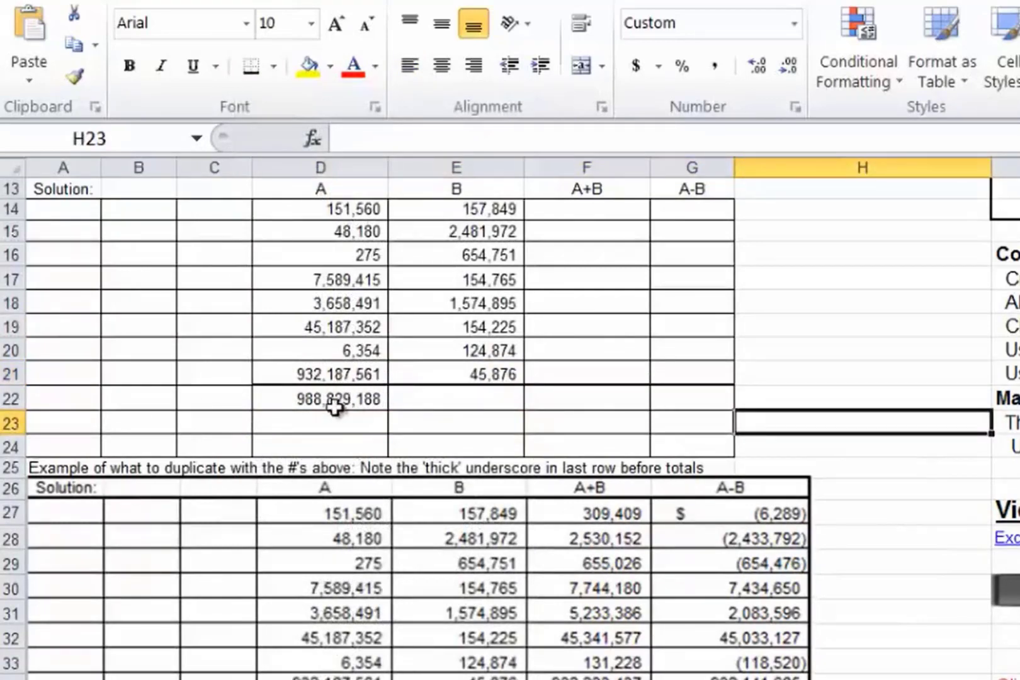
Copy the column A total formula from D22 into cells E22:G22 to total the other columns.
{"action": "left_click", "coordinate": [313, 397]}
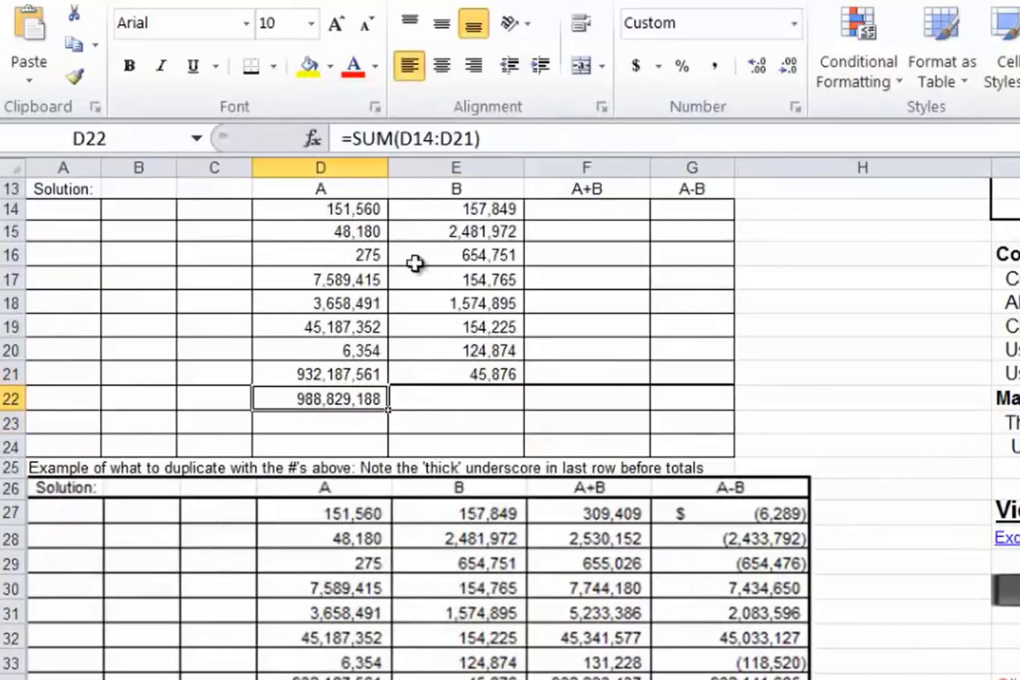
{"action": "left_click", "coordinate": [455, 401]}
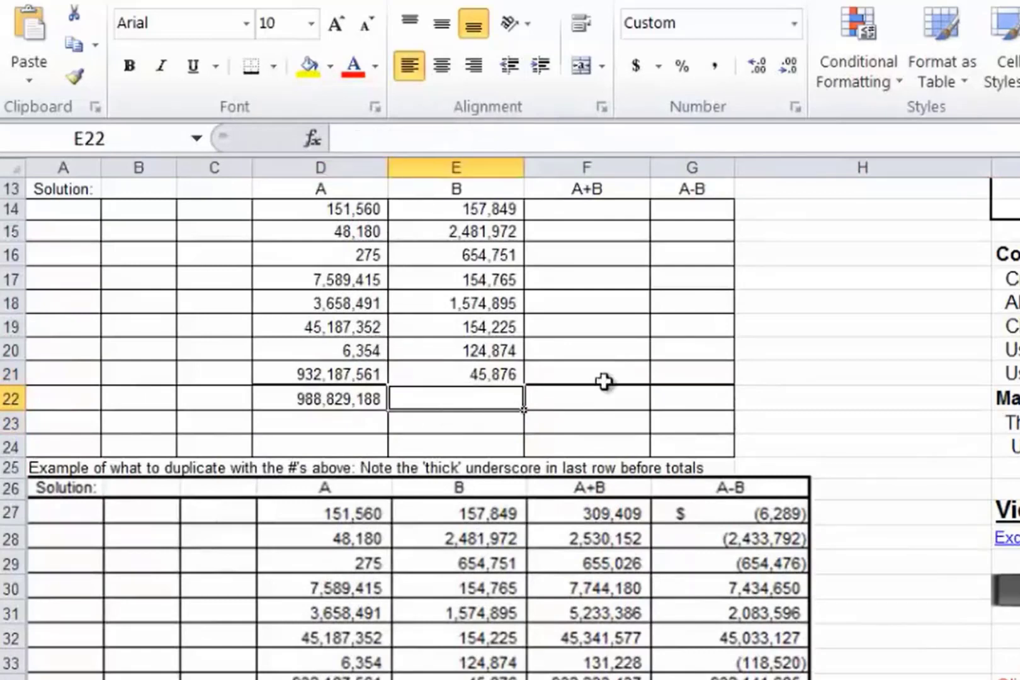
{"action": "left_click", "coordinate": [575, 401]}
{"action": "left_click", "coordinate": [665, 394]}
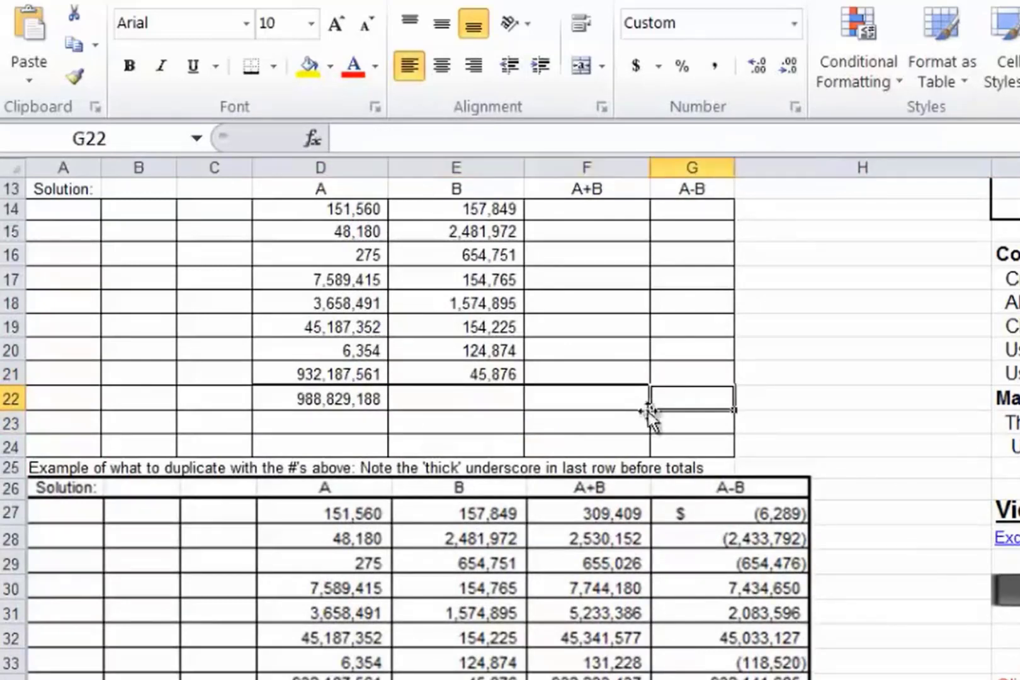
{"action": "left_click", "coordinate": [409, 396]}
{"action": "left_click", "coordinate": [342, 394]}
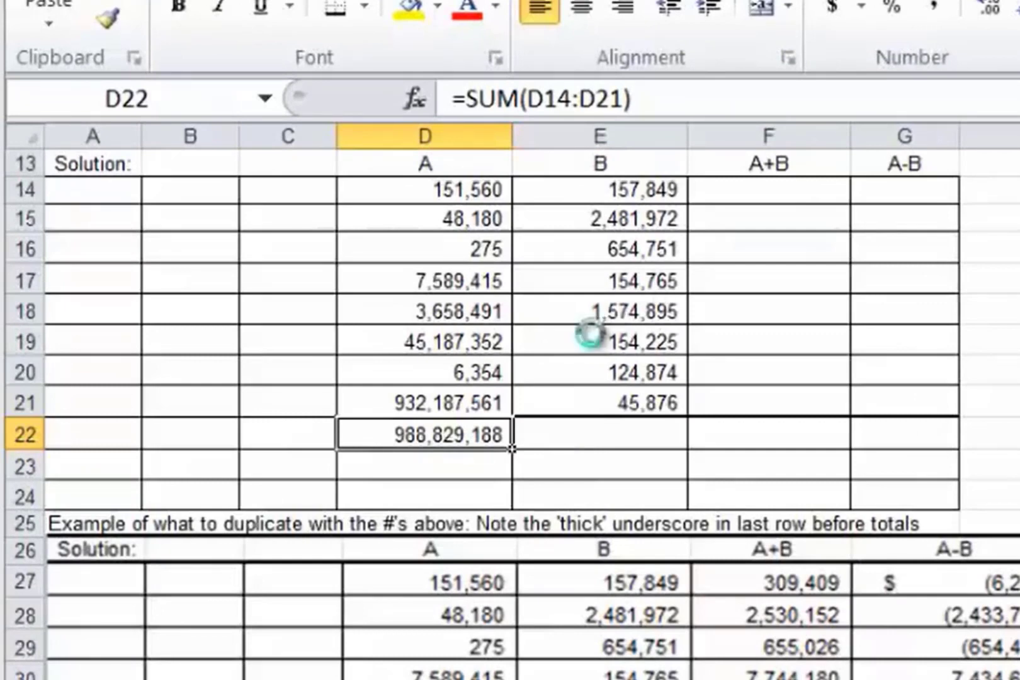
{"action": "key", "text": "ctrl+c"}
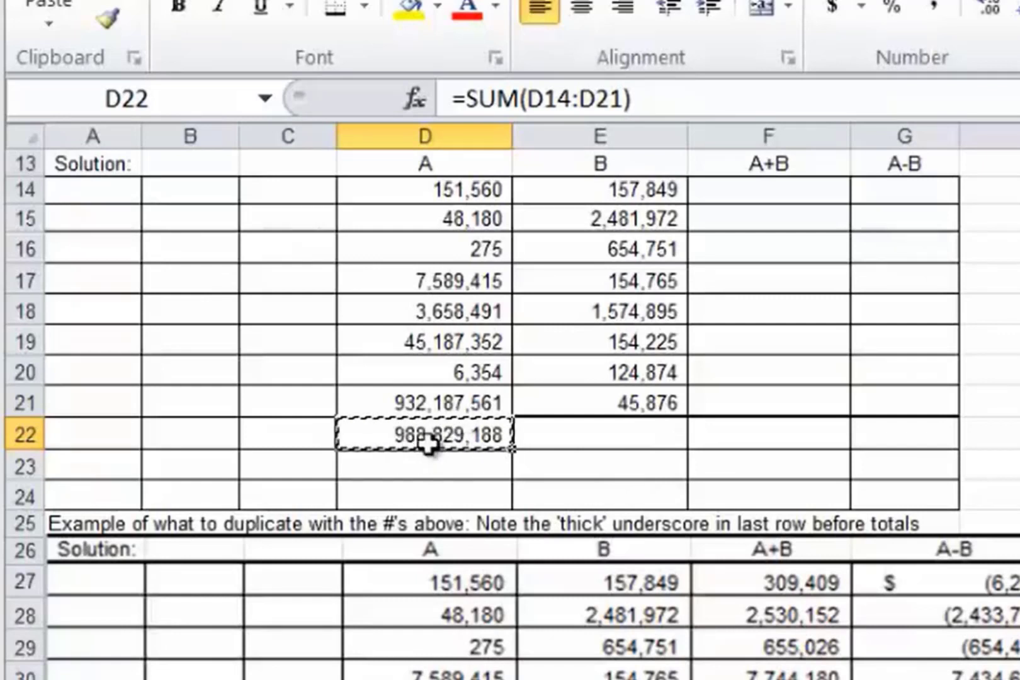
{"action": "left_click", "coordinate": [571, 434]}
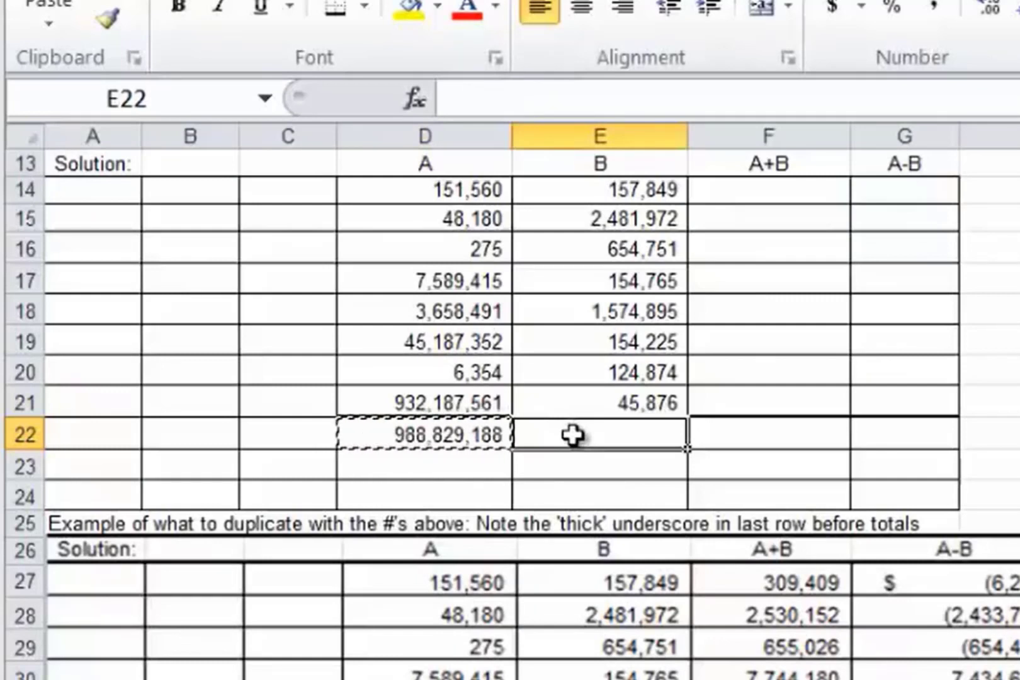
{"action": "left_click_drag", "start_coordinate": [572, 435], "coordinate": [885, 451]}
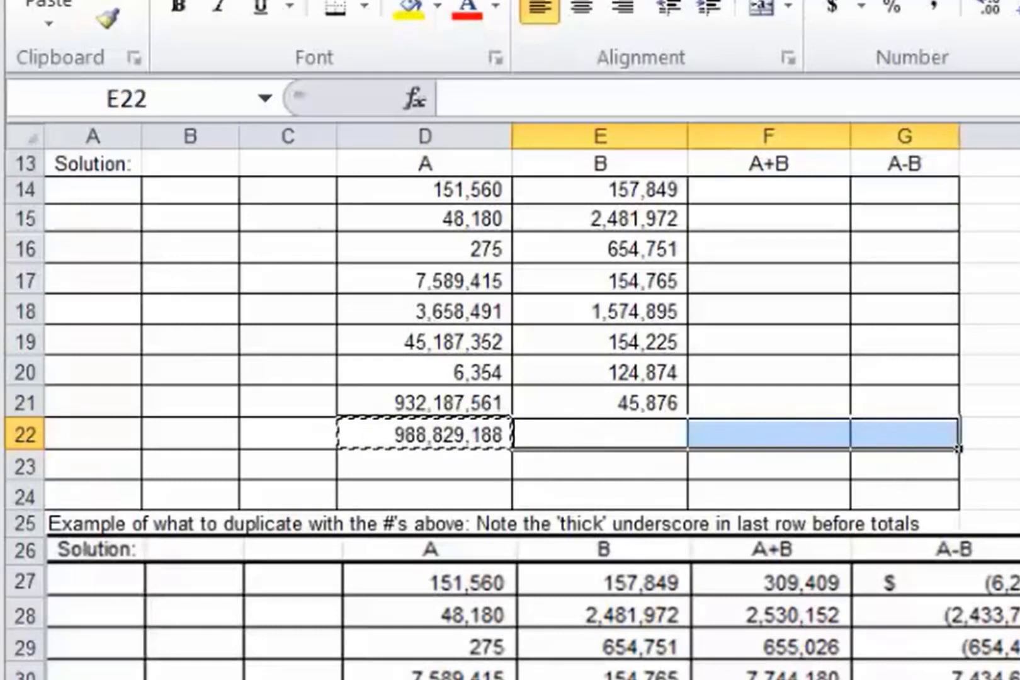
{"action": "key", "text": "Return"}
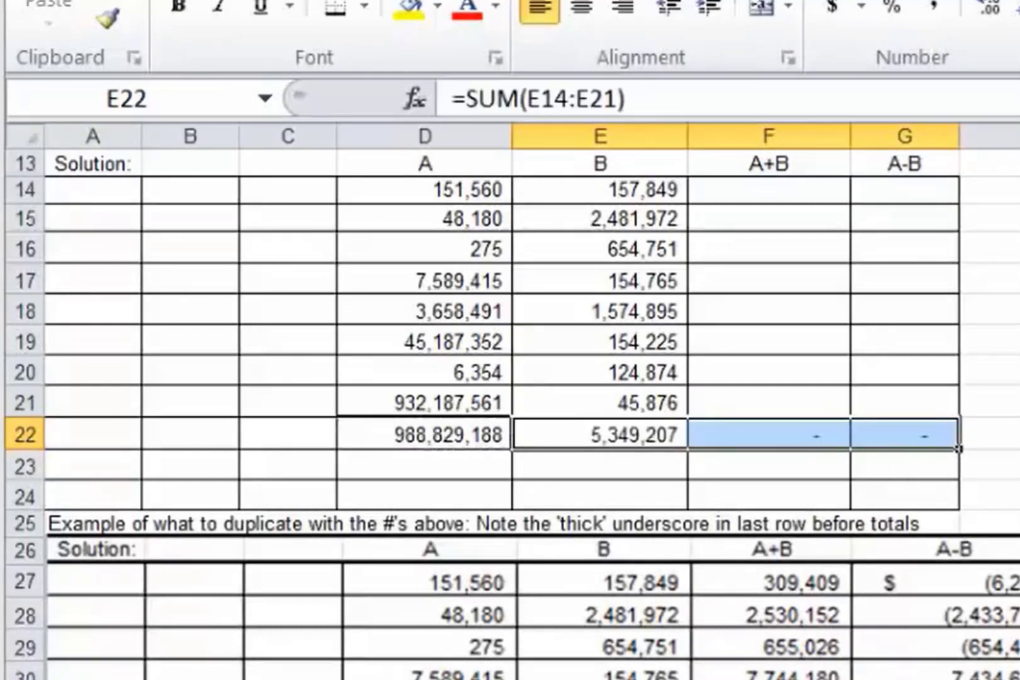
Compare the SUM formulas in the total cells D22 through G22 to check which range each one adds.
{"action": "left_click", "coordinate": [449, 433]}
{"action": "left_click", "coordinate": [588, 433]}
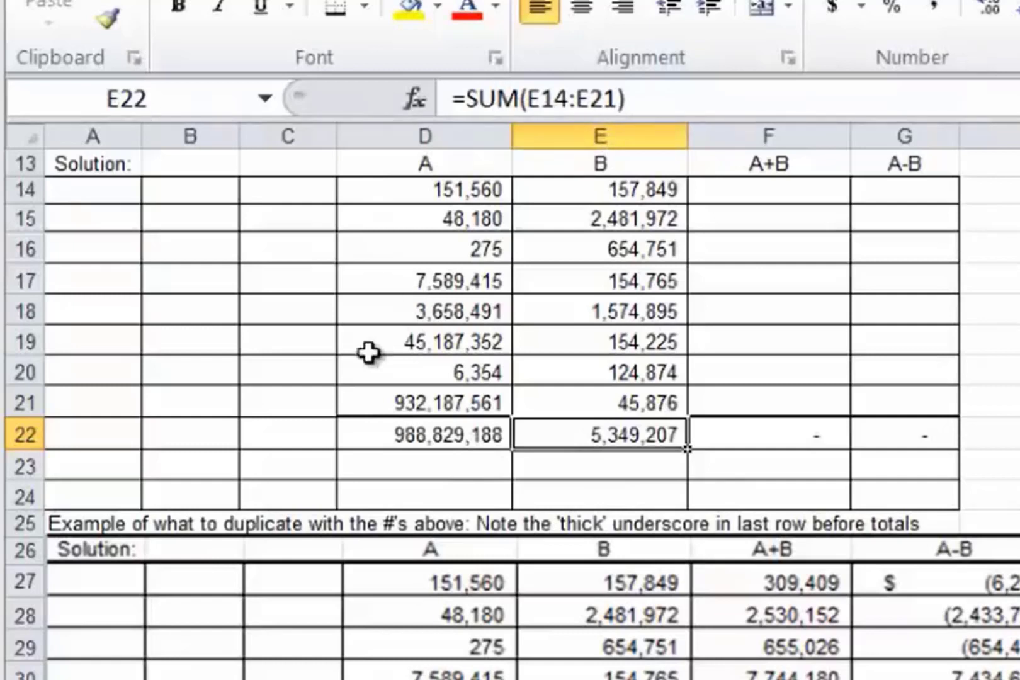
{"action": "left_click", "coordinate": [464, 432]}
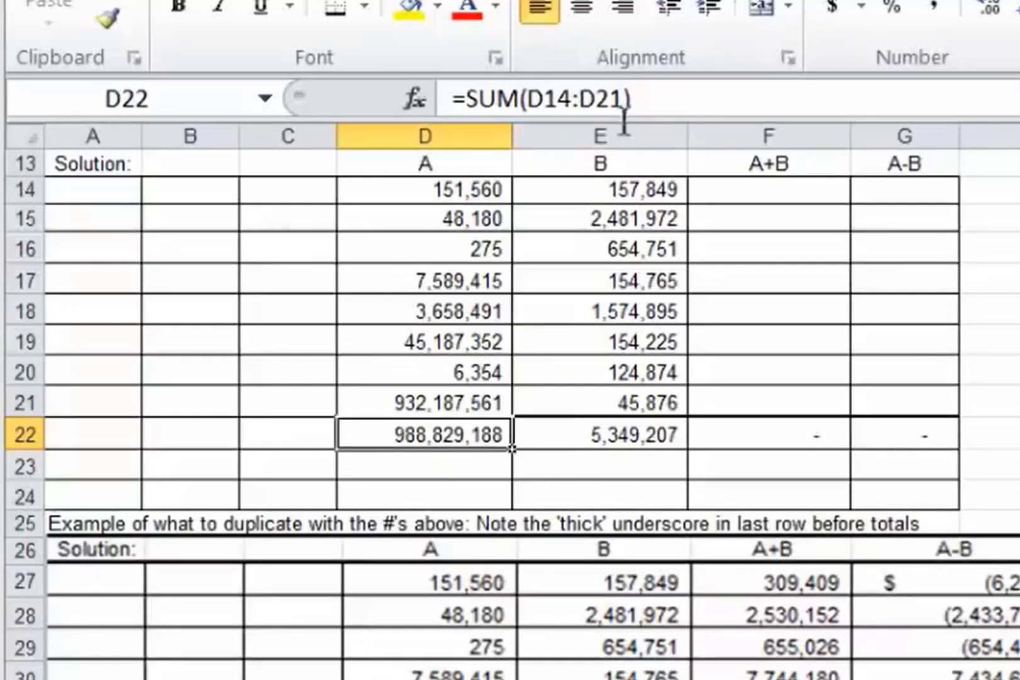
{"action": "left_click", "coordinate": [565, 424]}
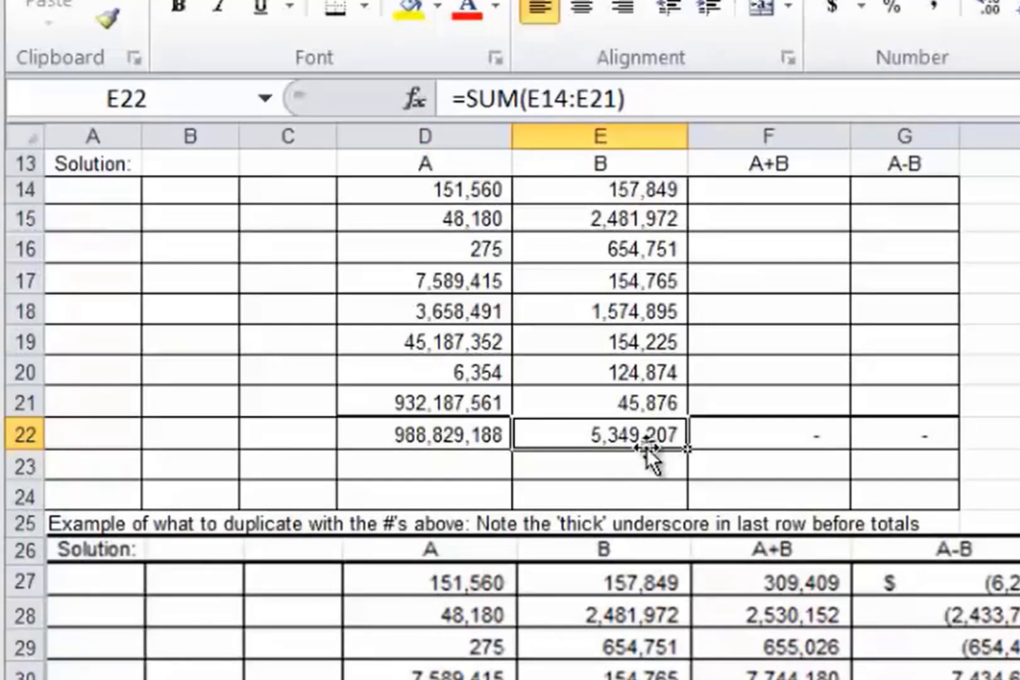
{"action": "left_click", "coordinate": [765, 431]}
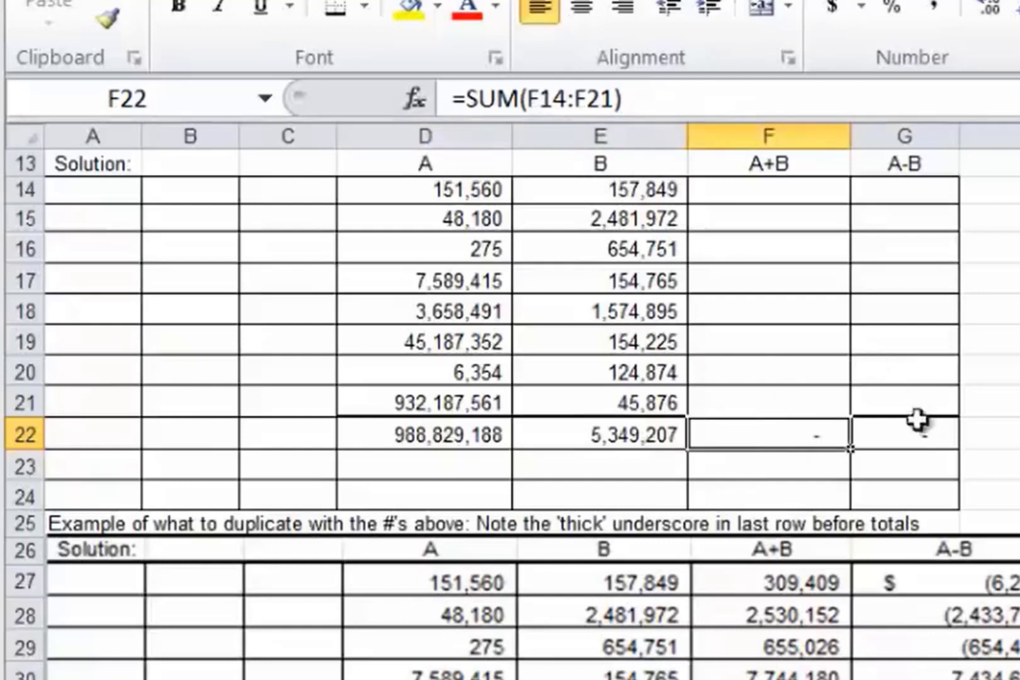
{"action": "left_click", "coordinate": [913, 432]}
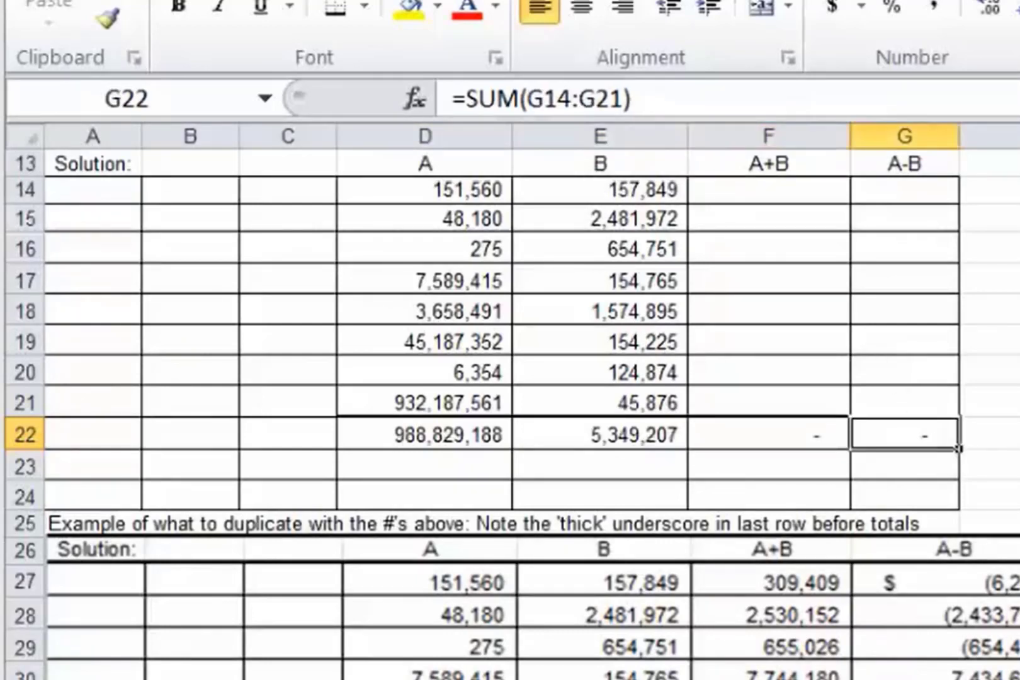
Try AutoSum in cell H23 on the range D14:D21, and clear the cell again.
{"action": "key", "text": "Right"}
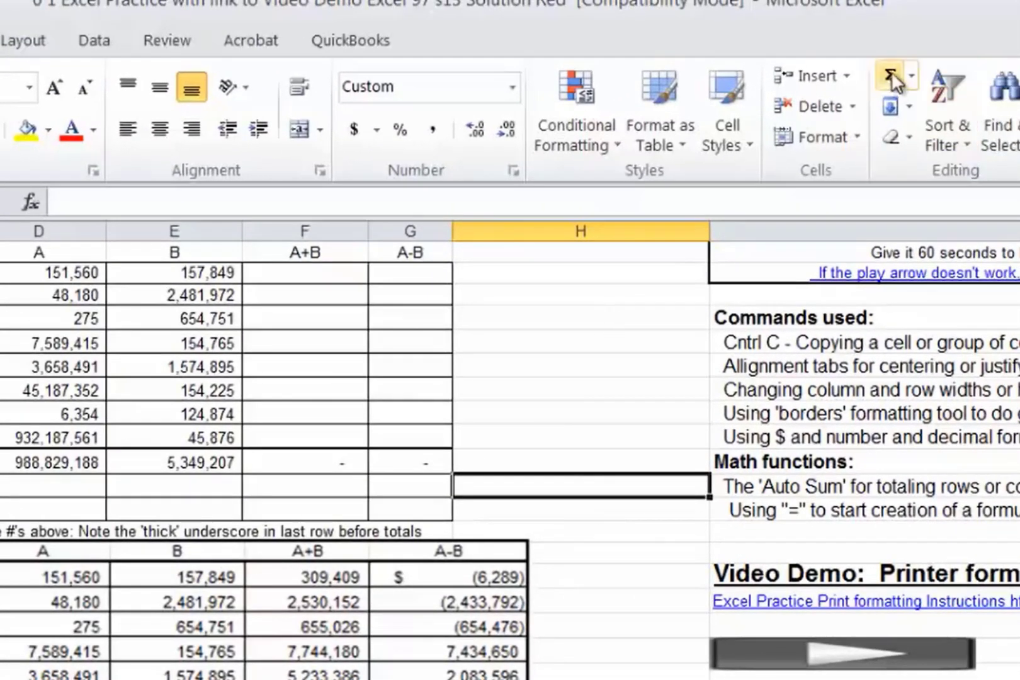
{"action": "left_click", "coordinate": [889, 75]}
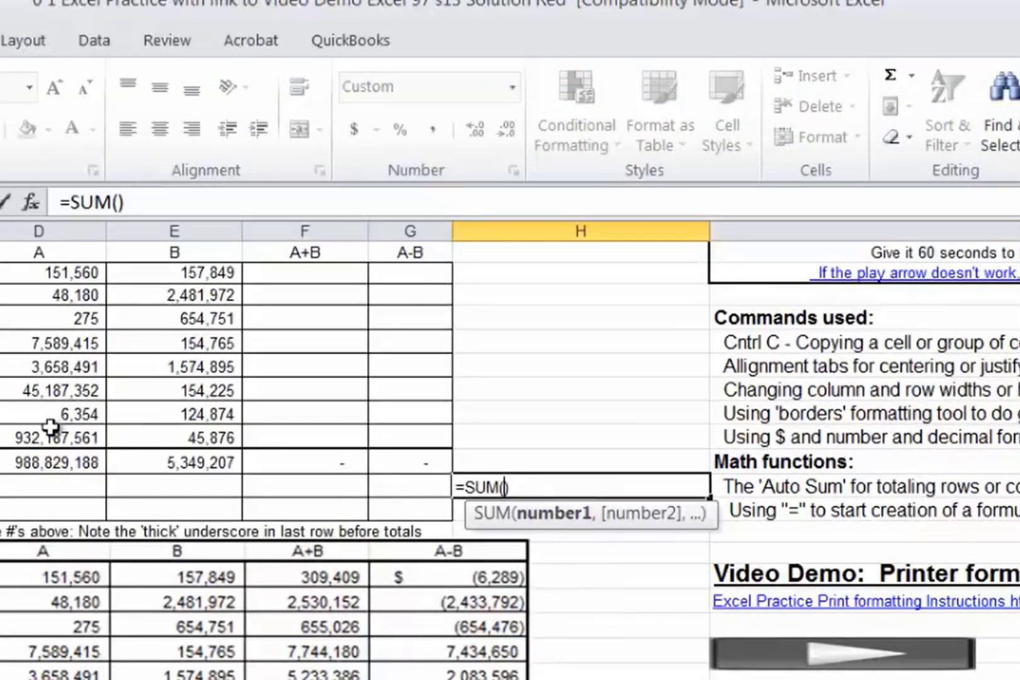
{"action": "left_click_drag", "start_coordinate": [53, 430], "coordinate": [71, 274]}
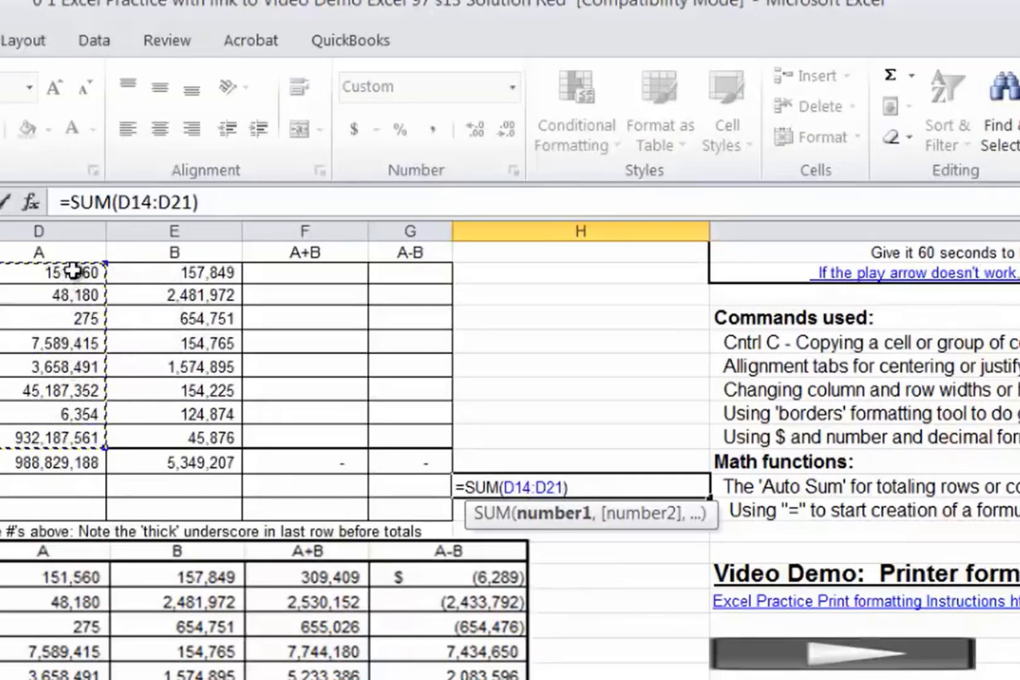
{"action": "key", "text": "Return"}
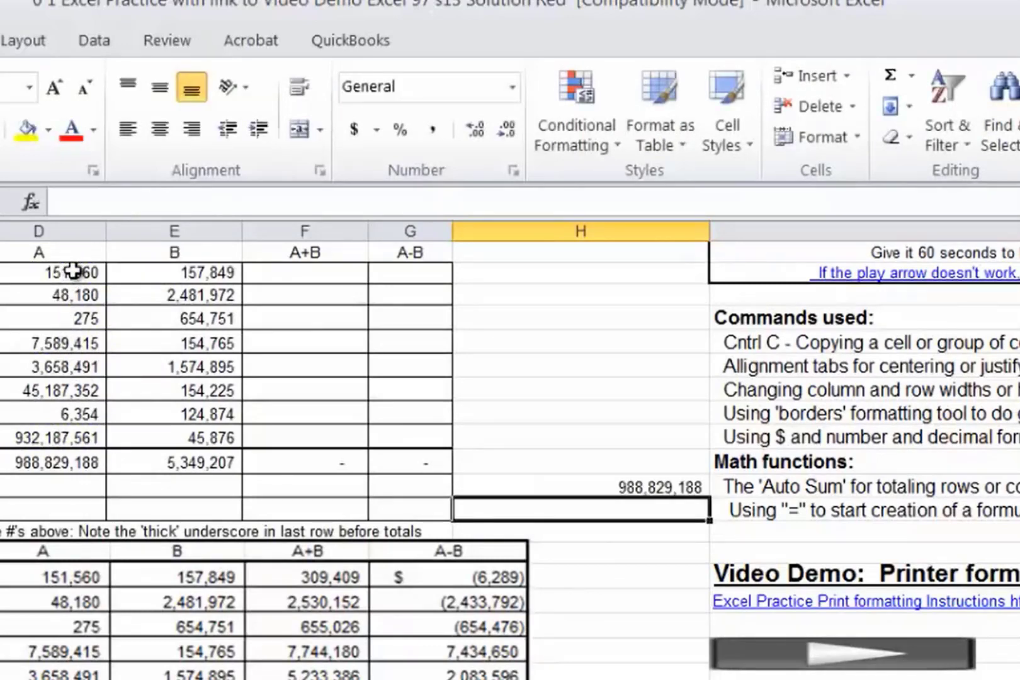
{"action": "left_click", "coordinate": [653, 486]}
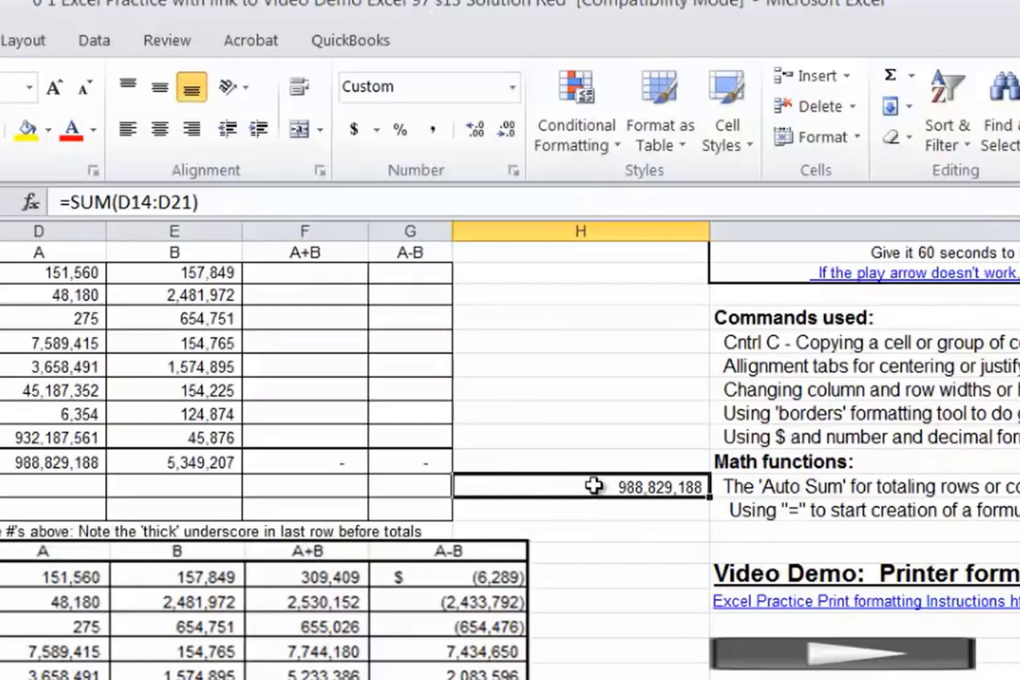
{"action": "key", "text": "Delete"}
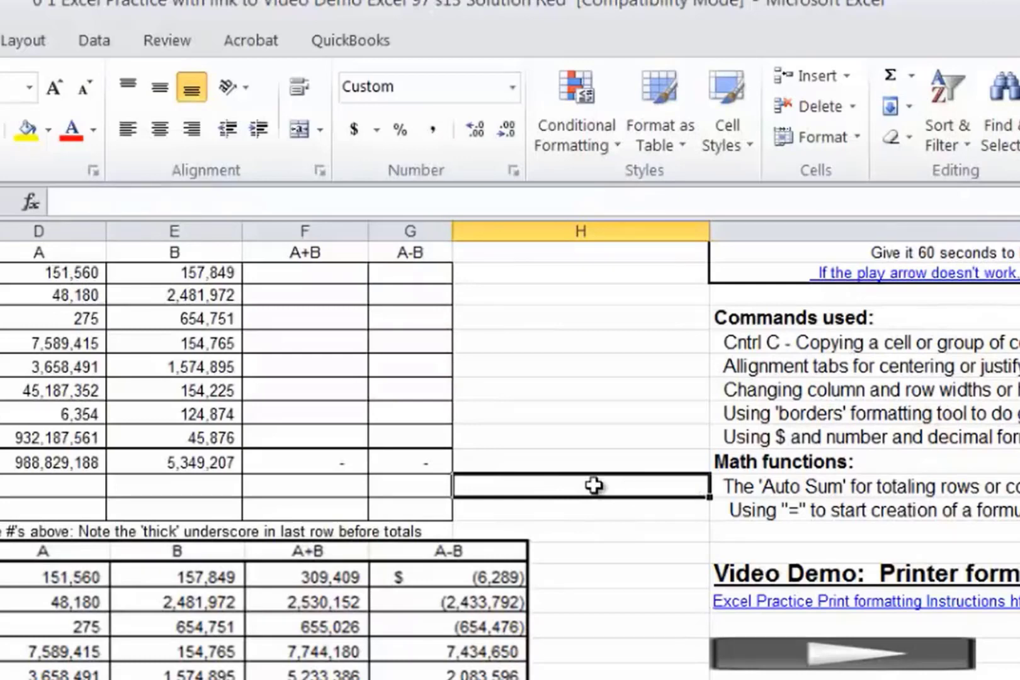
Enter the formula =D14+E14 in cell F14 to add the first row's A and B values.
{"action": "left_click", "coordinate": [755, 509]}
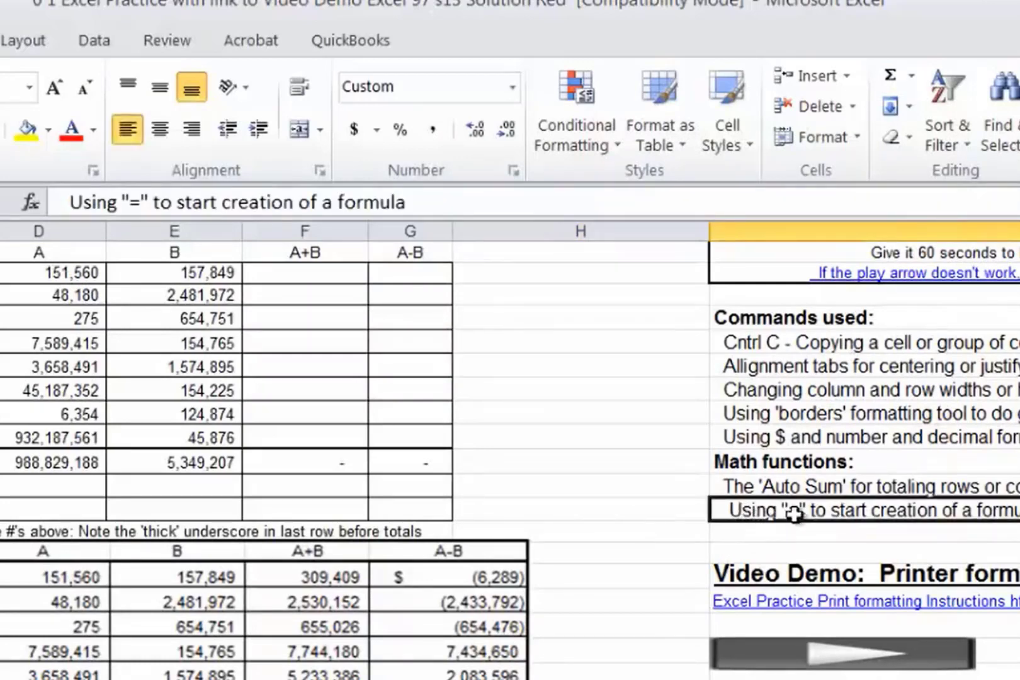
{"action": "left_click", "coordinate": [307, 273]}
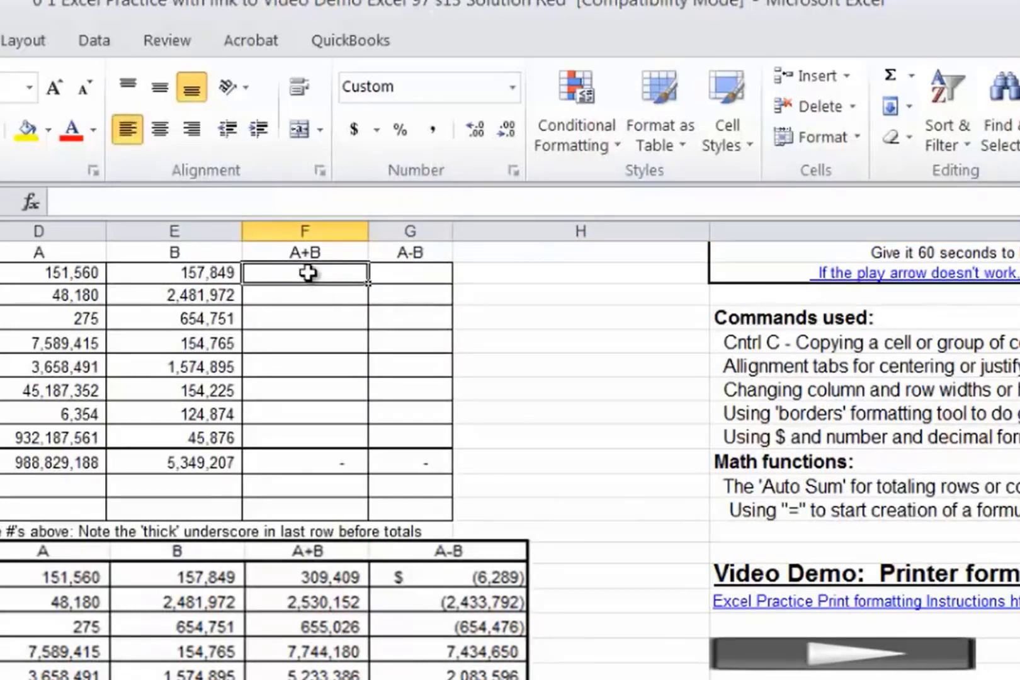
{"action": "type", "text": "="}
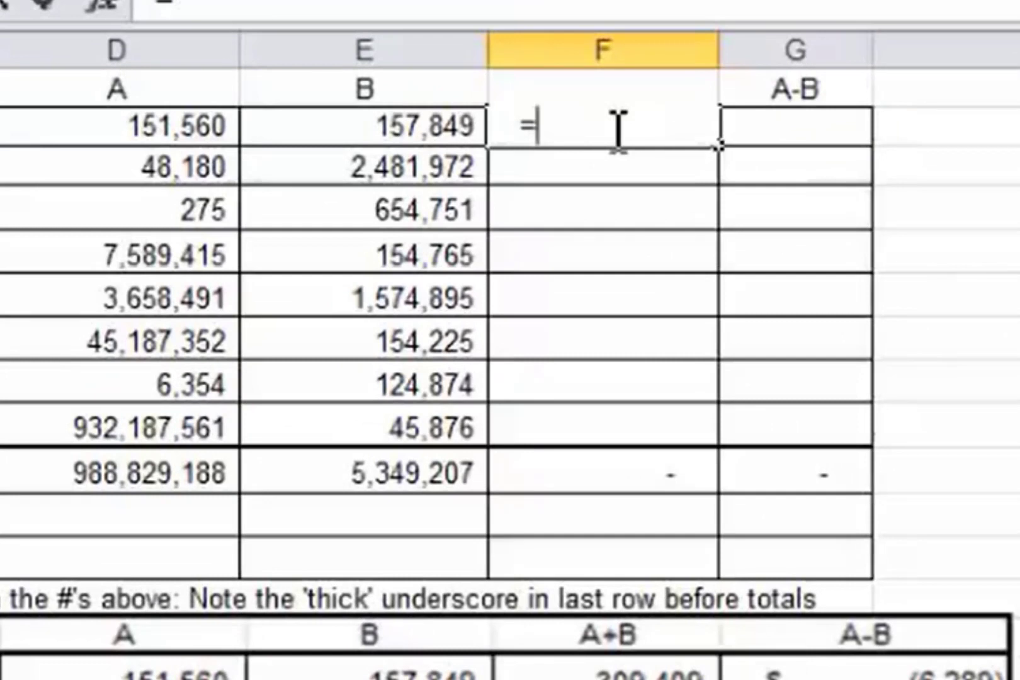
{"action": "key", "text": "Left"}
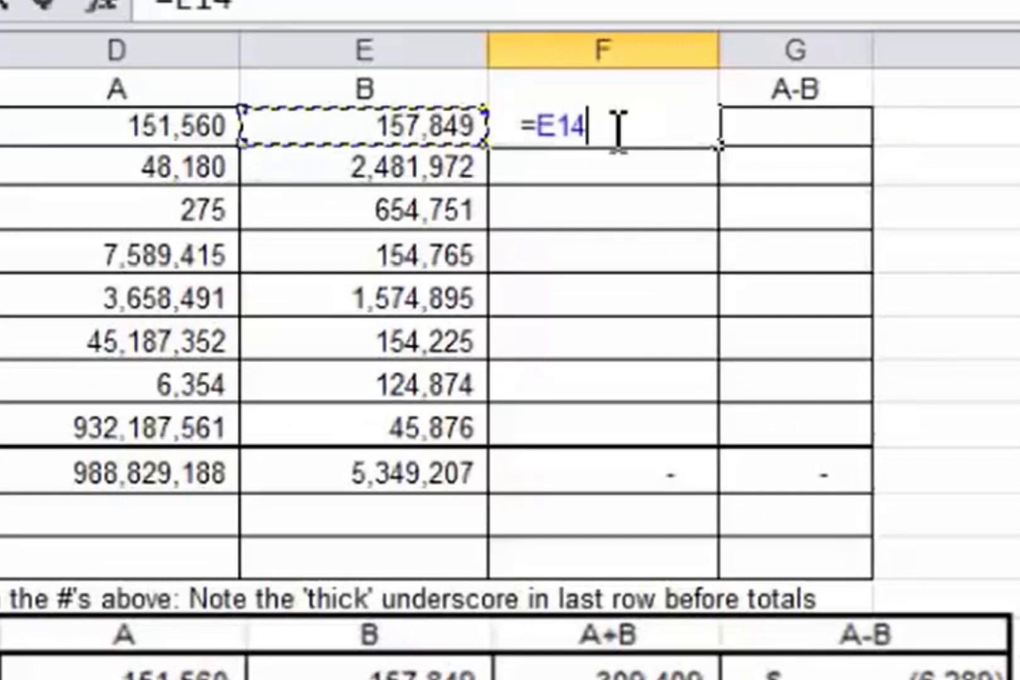
{"action": "key", "text": "Left"}
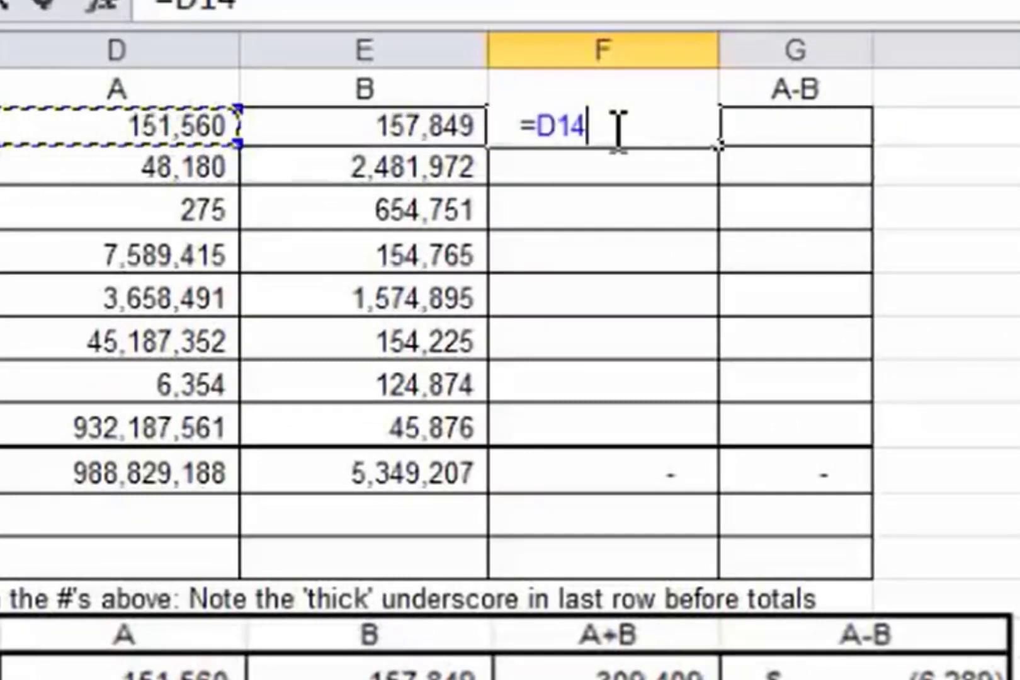
{"action": "type", "text": "+"}
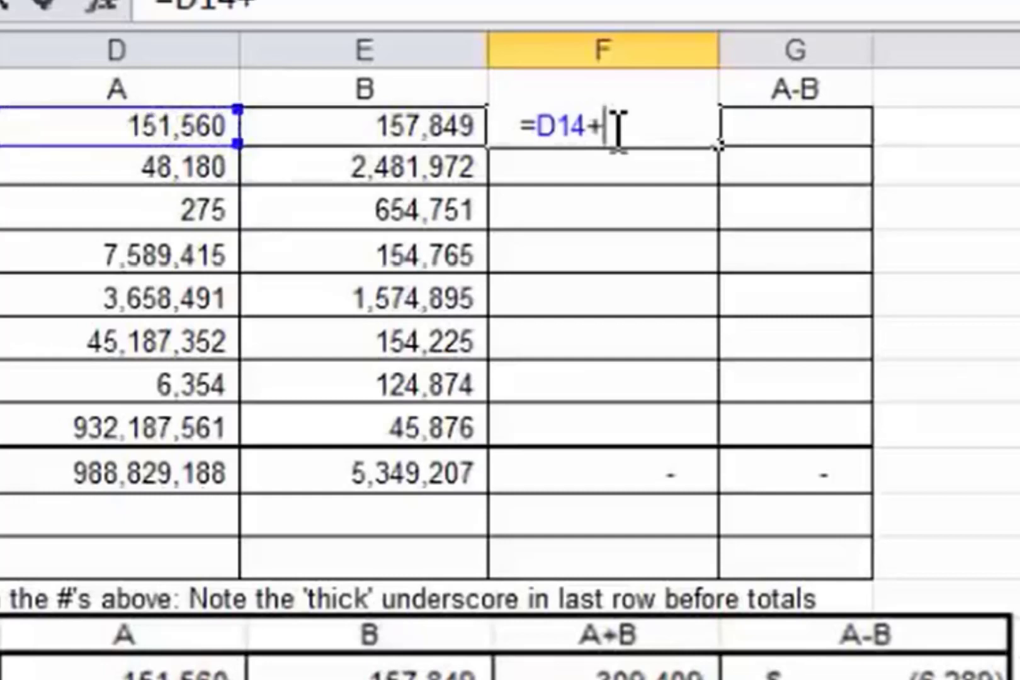
{"action": "key", "text": "Left"}
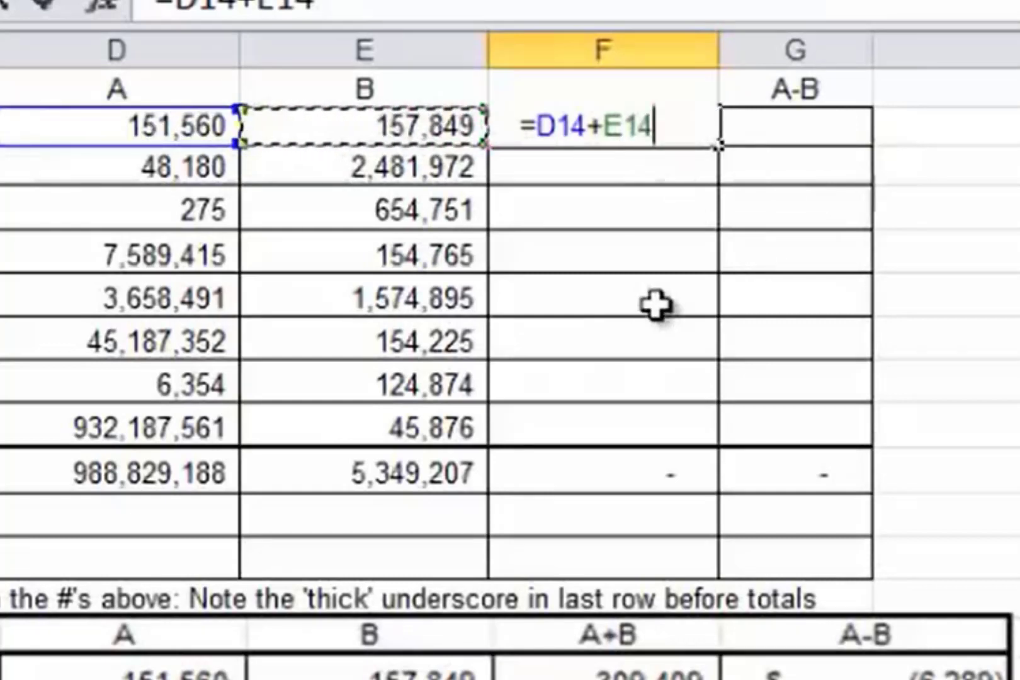
{"action": "key", "text": "Return"}
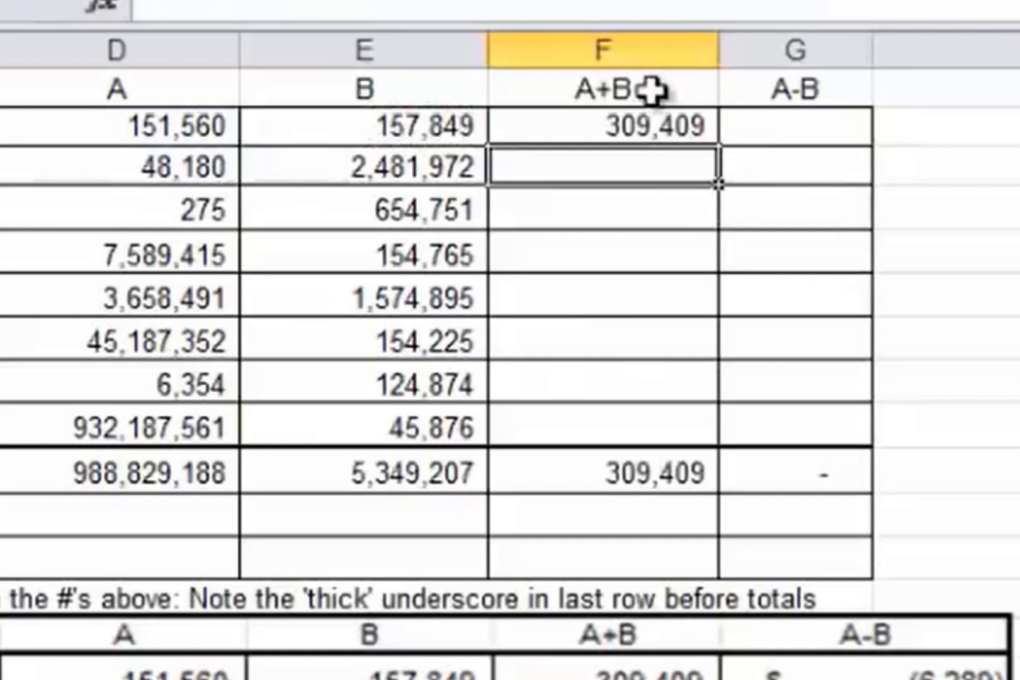
{"action": "left_click", "coordinate": [662, 131]}
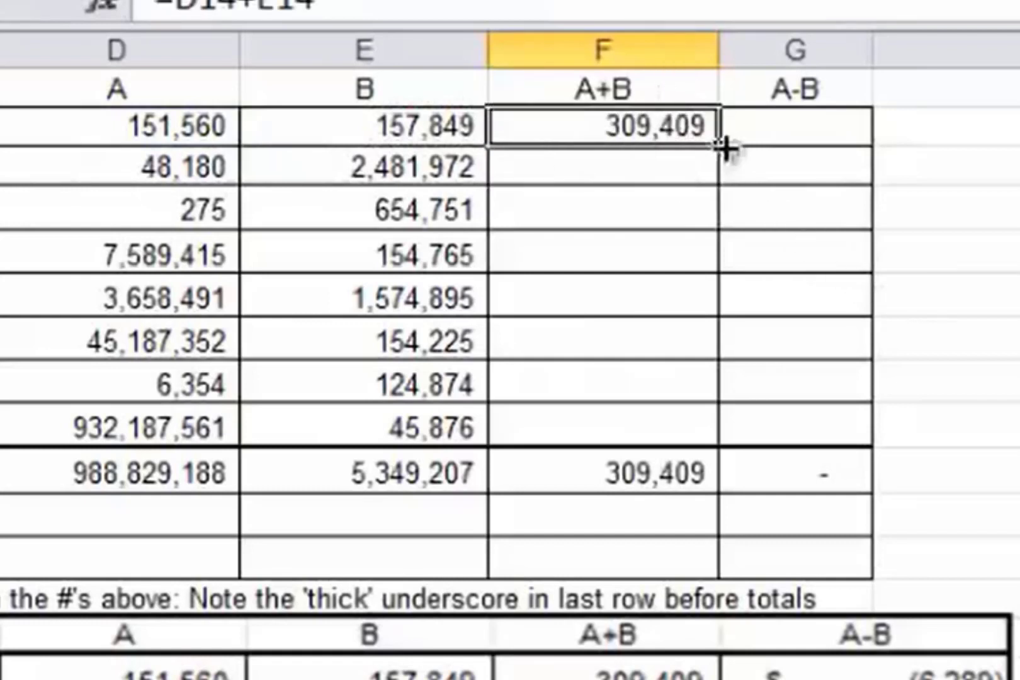
Enter the formula =D14-E14 in cell G14 to subtract the first row's B value from its A value.
{"action": "left_click", "coordinate": [806, 132]}
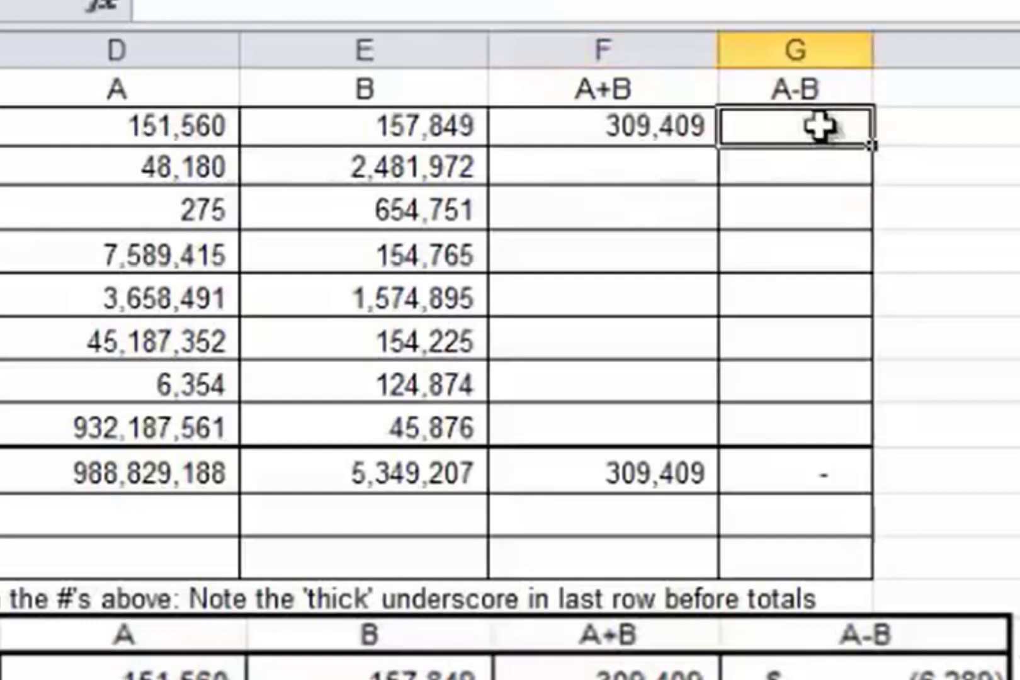
{"action": "type", "text": "="}
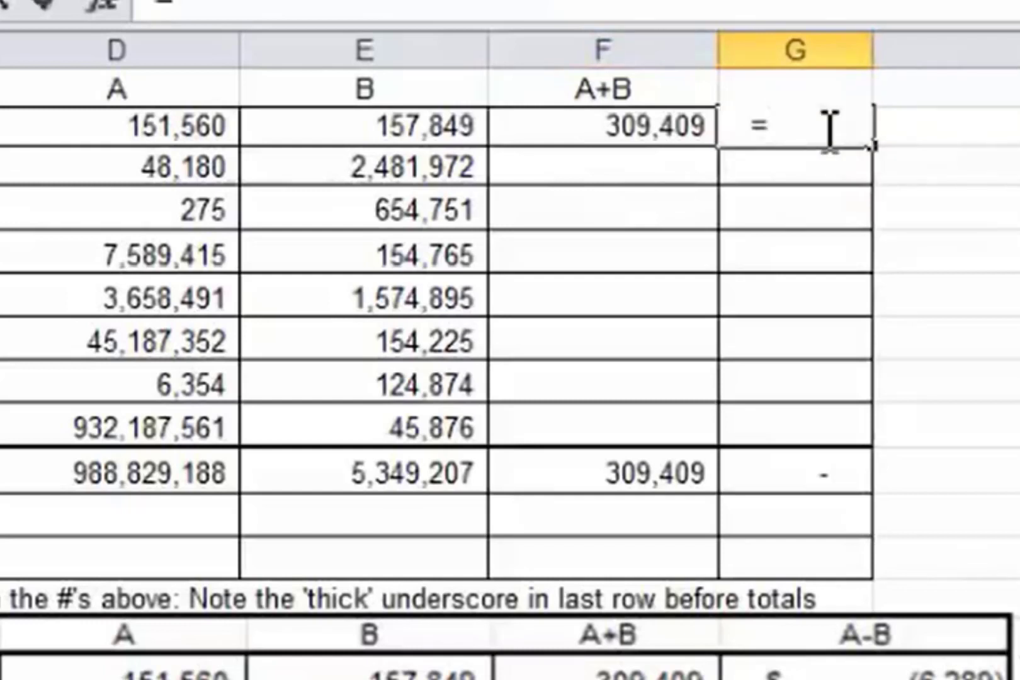
{"action": "left_click", "coordinate": [117, 131]}
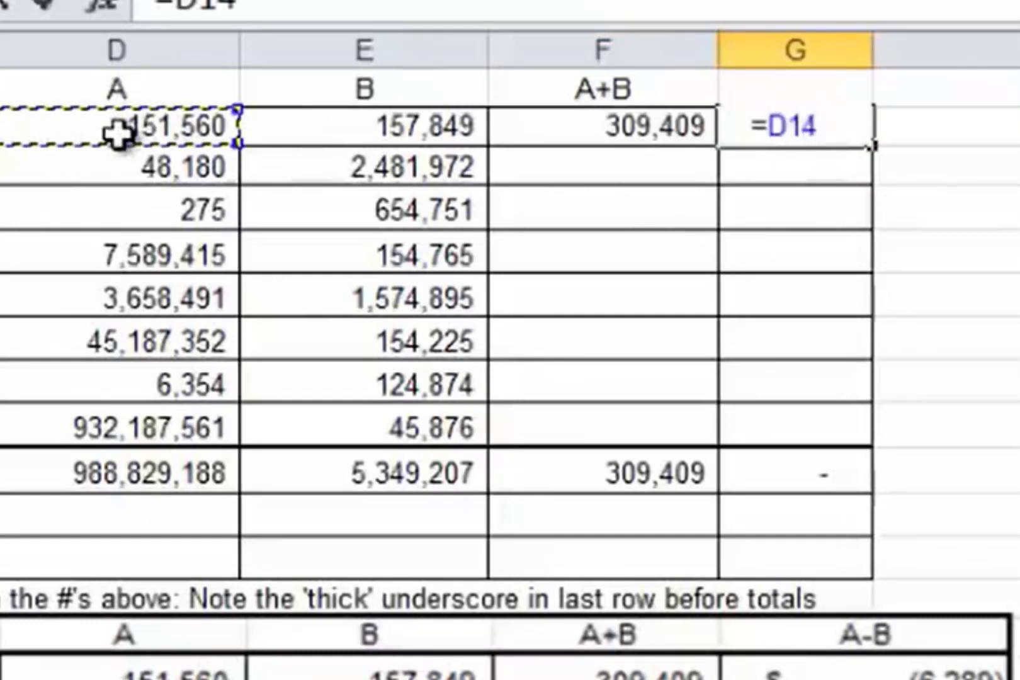
{"action": "type", "text": "-"}
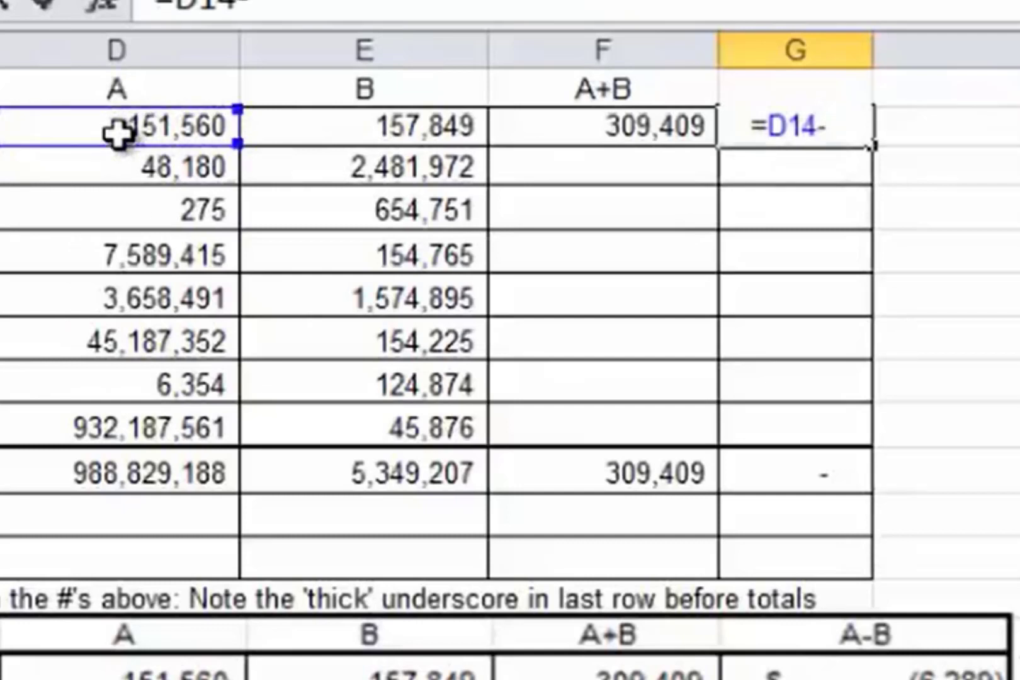
{"action": "left_click", "coordinate": [354, 125]}
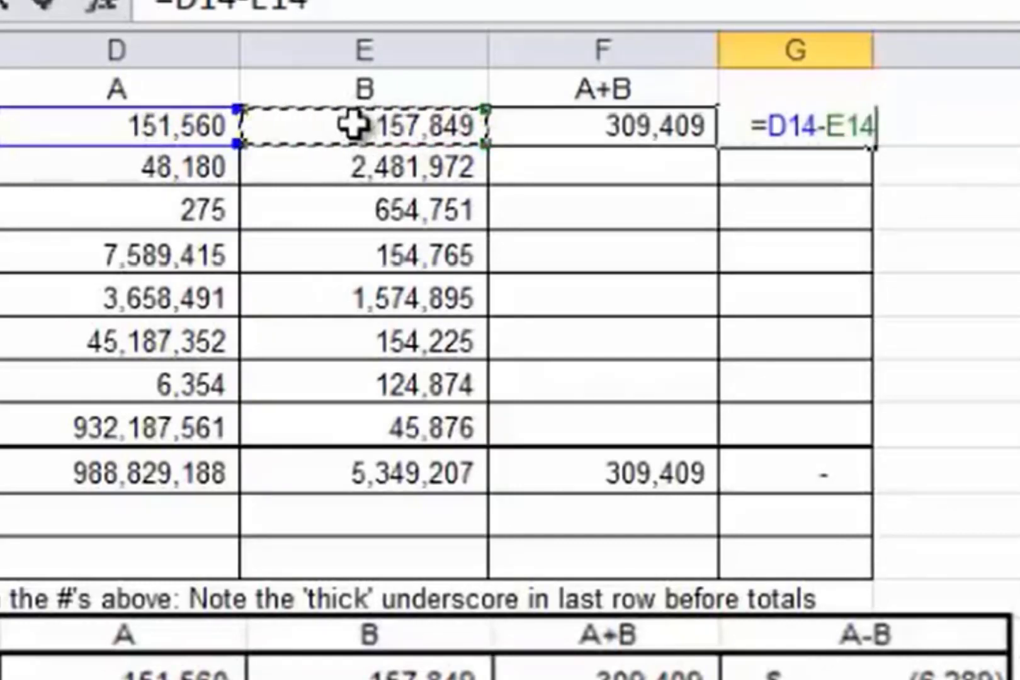
{"action": "key", "text": "Return"}
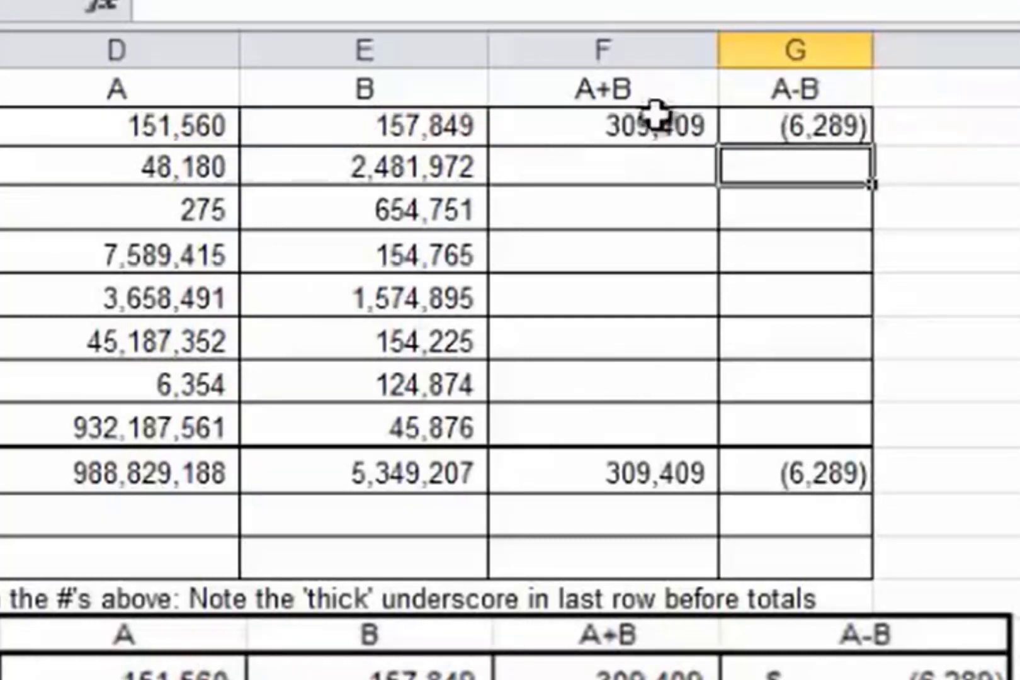
Try copying the formulas in F14:G14 and pasting them into F15:G21, and undo the paste.
{"action": "left_click_drag", "start_coordinate": [645, 136], "coordinate": [765, 136]}
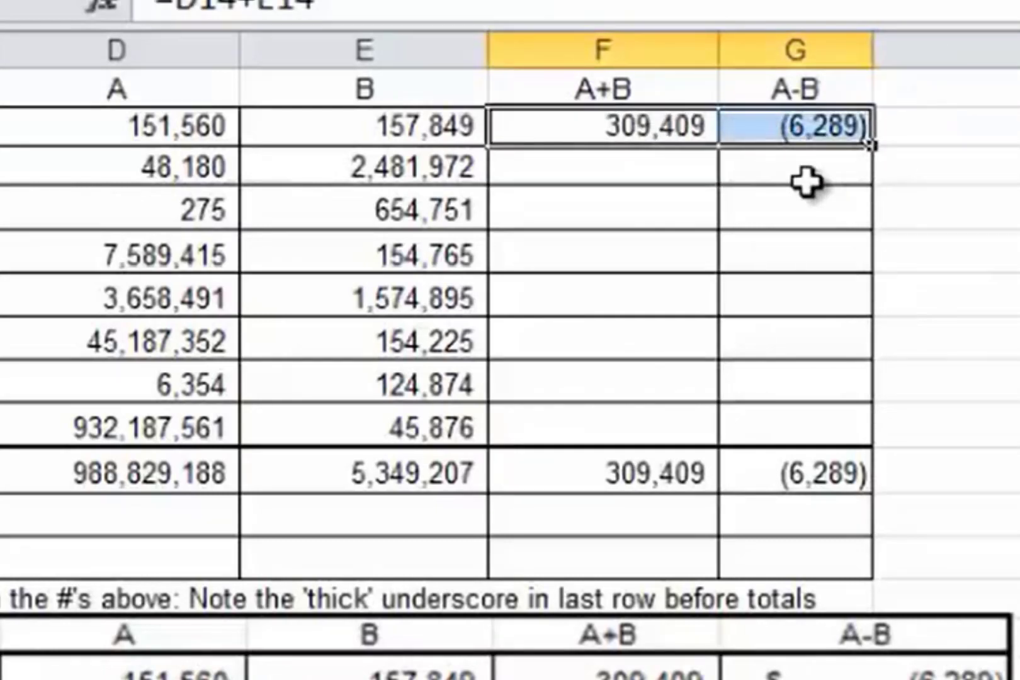
{"action": "key", "text": "ctrl+c"}
{"action": "left_click", "coordinate": [515, 166]}
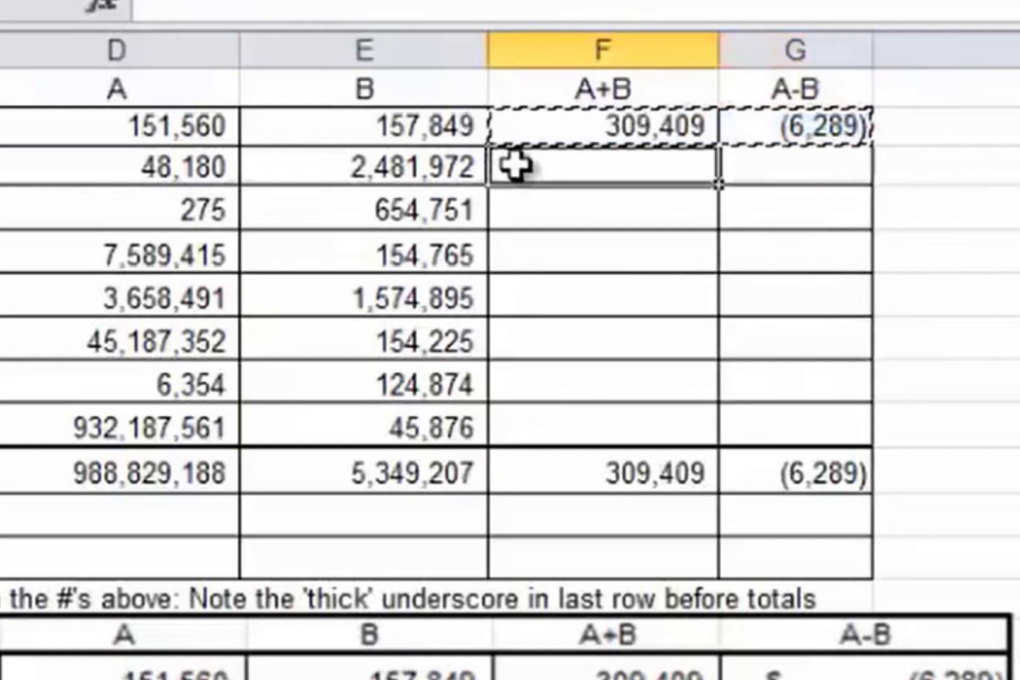
{"action": "left_click_drag", "start_coordinate": [515, 166], "coordinate": [545, 412]}
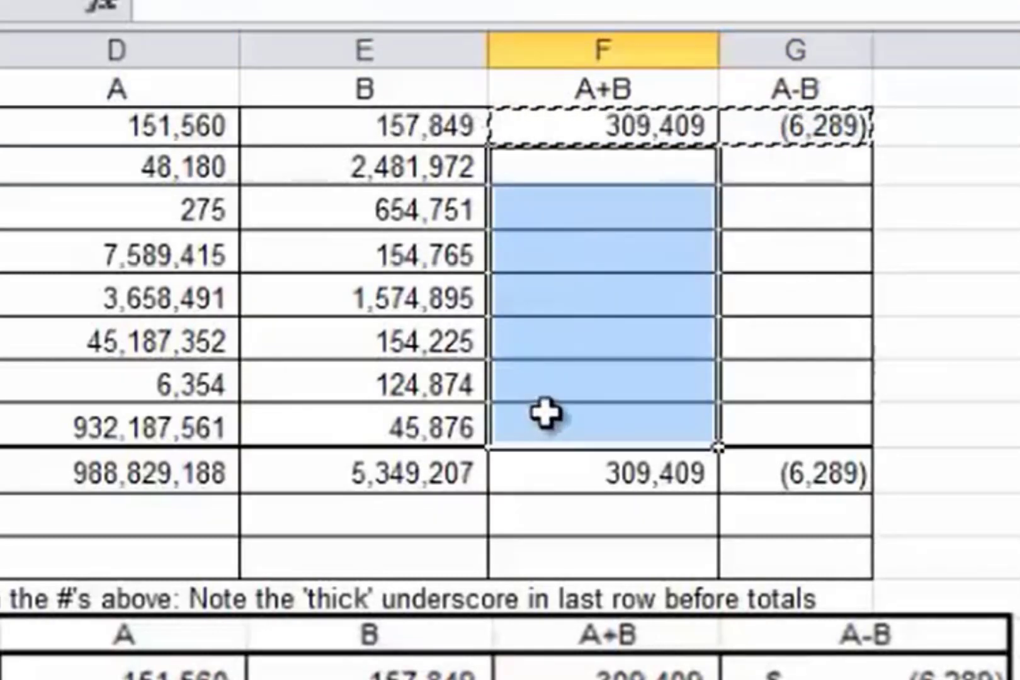
{"action": "key", "text": "ctrl+v"}
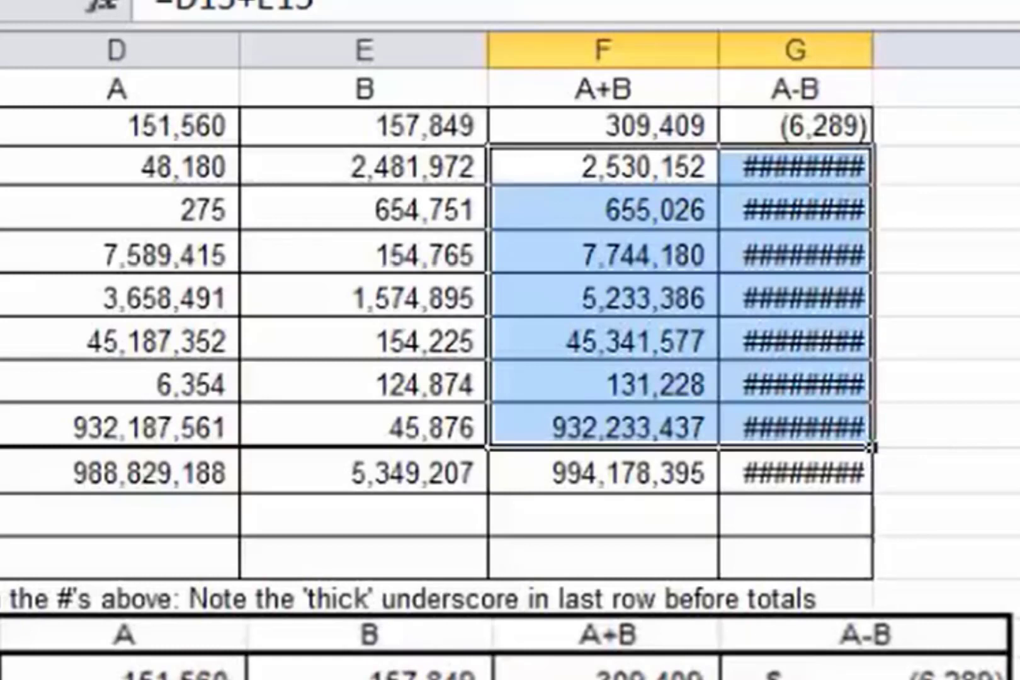
{"action": "key", "text": "ctrl+z"}
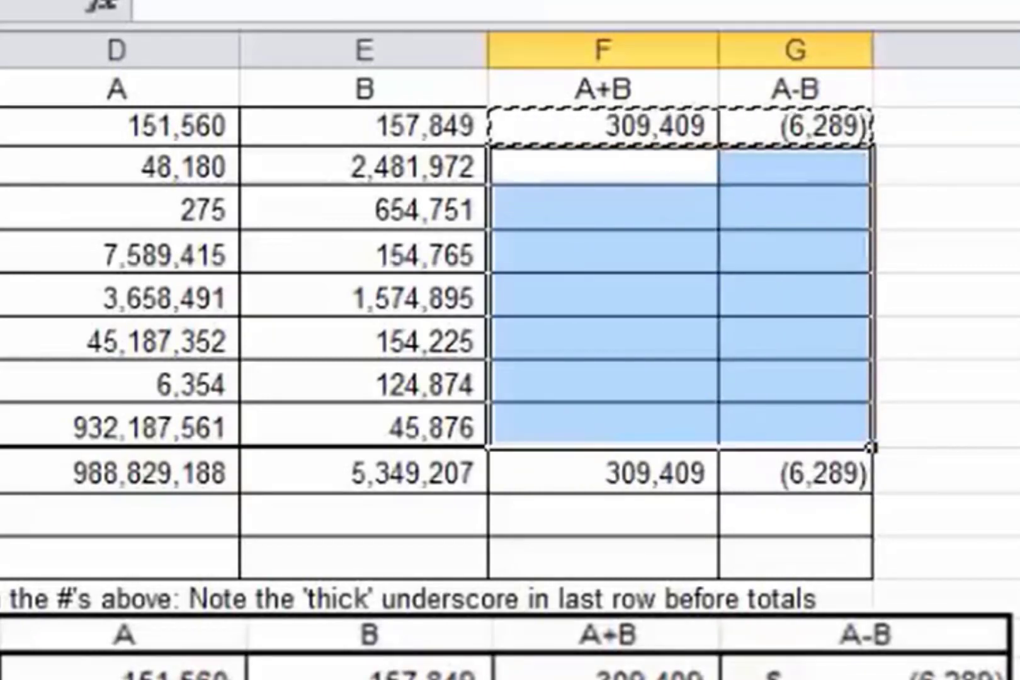
{"action": "left_click", "coordinate": [1011, 425]}
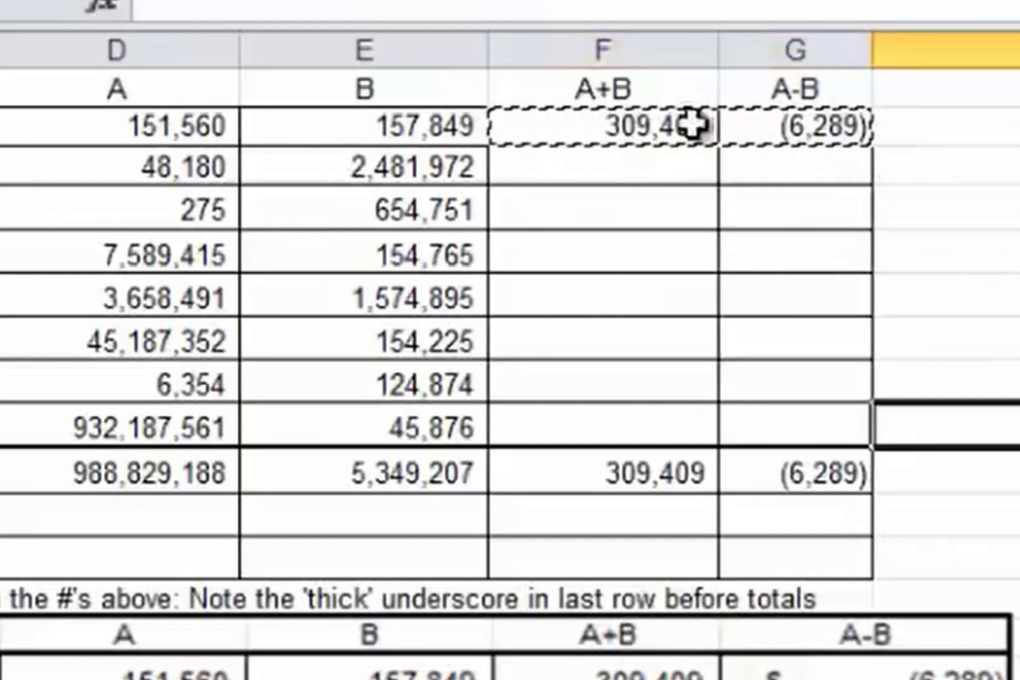
Fill the A+B and A-B formulas in F14:G14 down through row 21.
{"action": "left_click", "coordinate": [733, 129]}
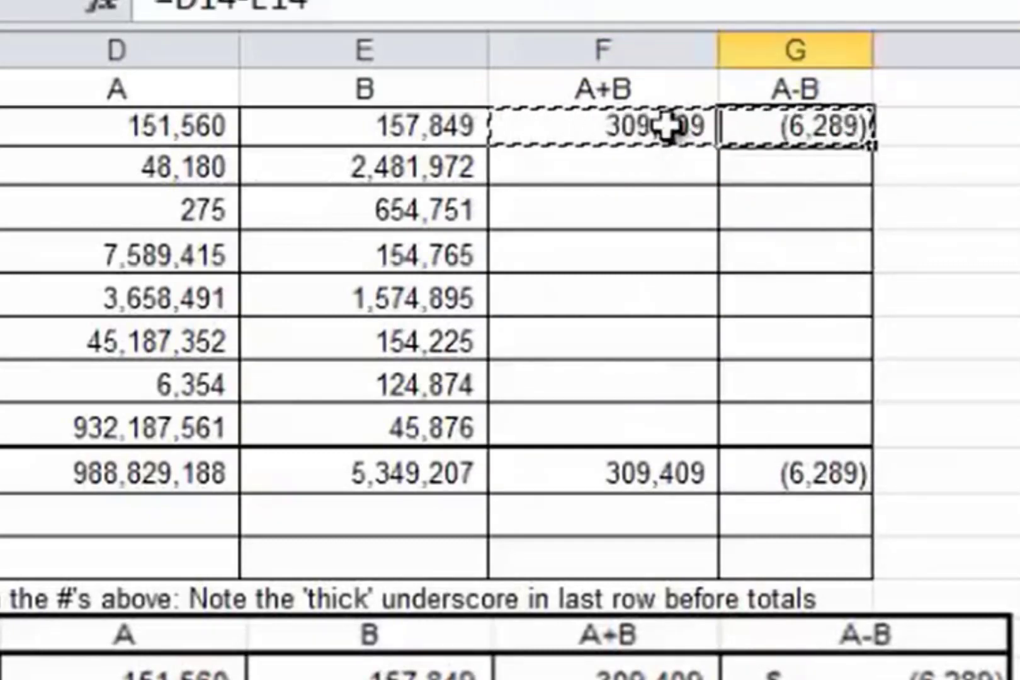
{"action": "left_click_drag", "start_coordinate": [665, 130], "coordinate": [795, 137]}
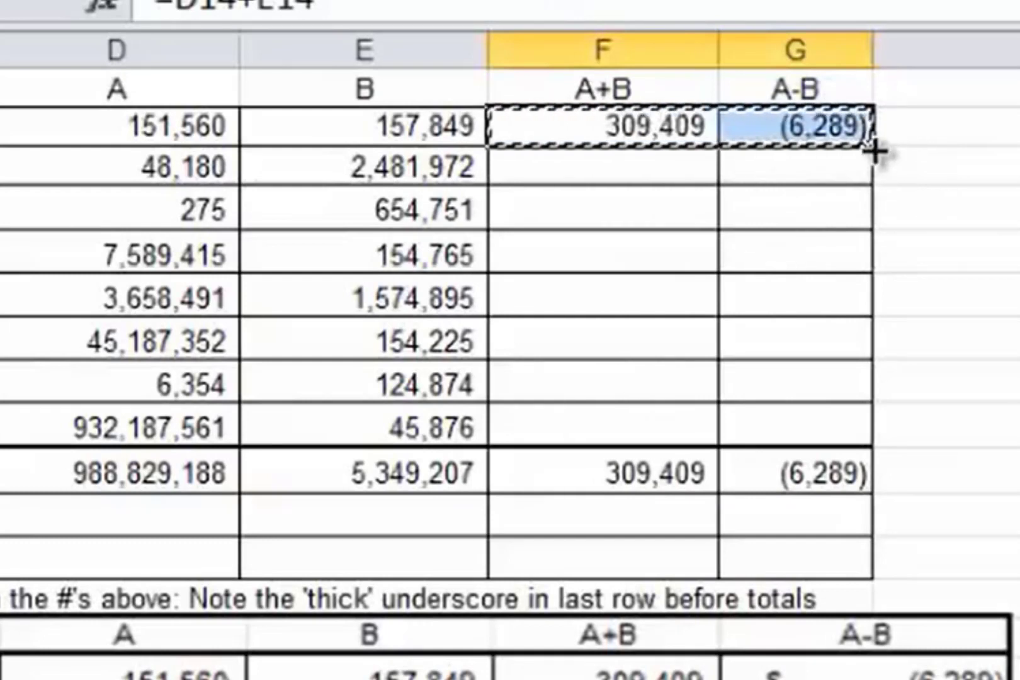
{"action": "left_click_drag", "start_coordinate": [875, 148], "coordinate": [845, 435]}
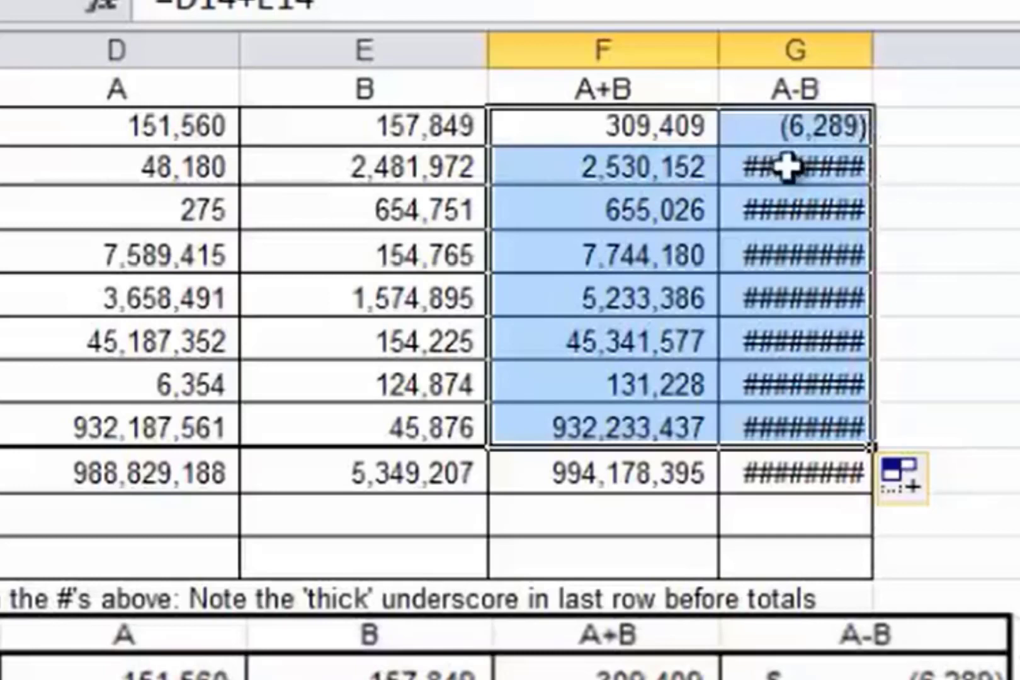
Widen column G enough to show all the A-B values in full.
{"action": "mouse_move", "coordinate": [767, 162]}
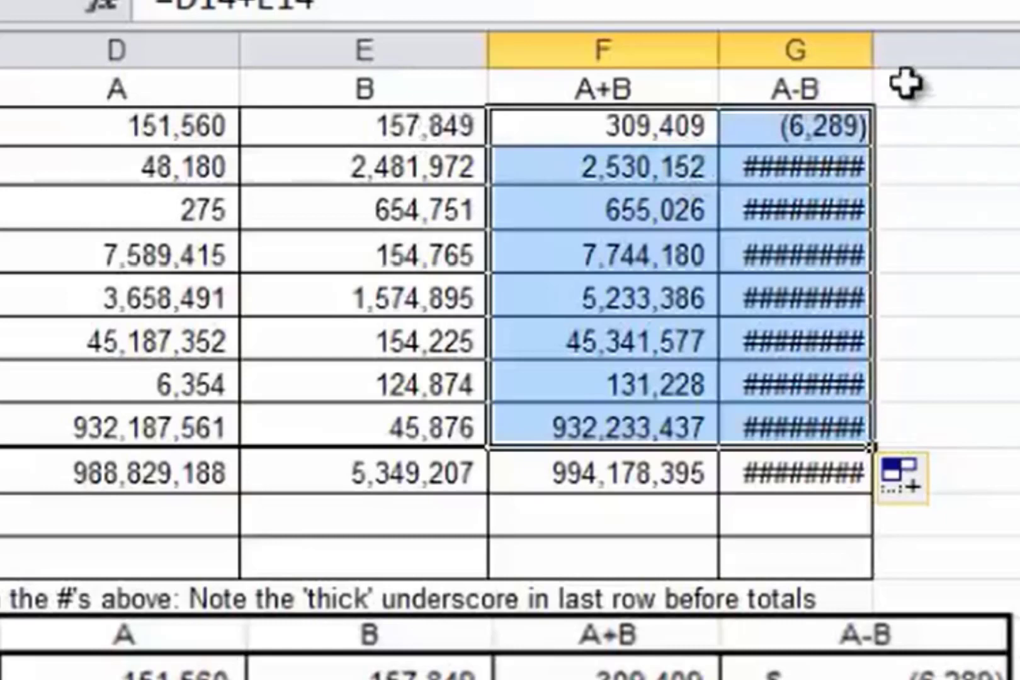
{"action": "left_click", "coordinate": [859, 45]}
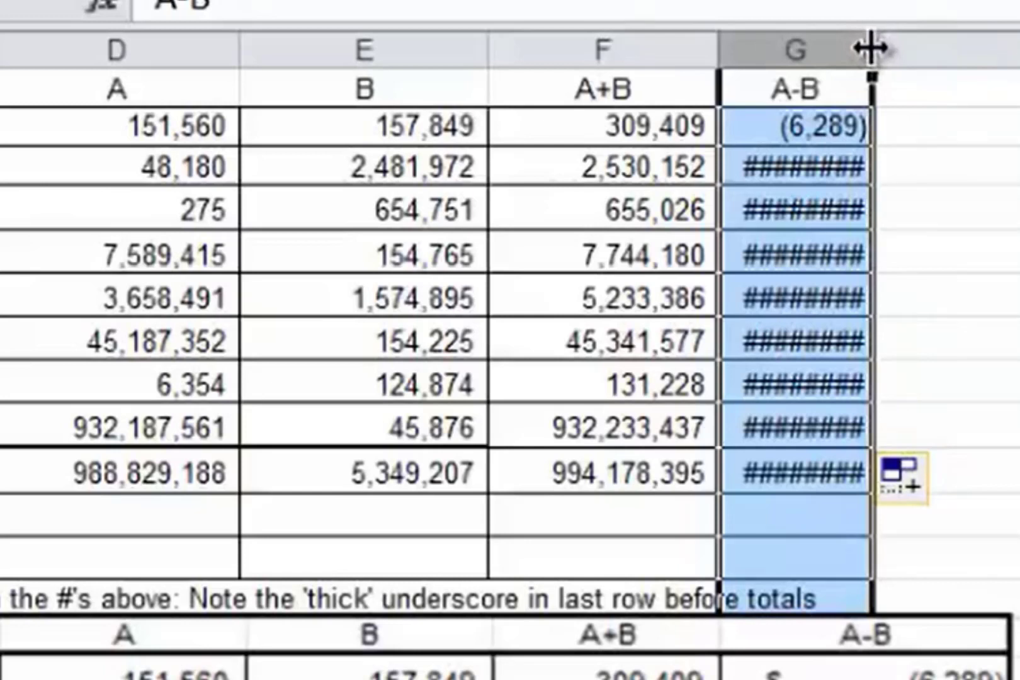
{"action": "left_click_drag", "start_coordinate": [871, 48], "coordinate": [978, 75]}
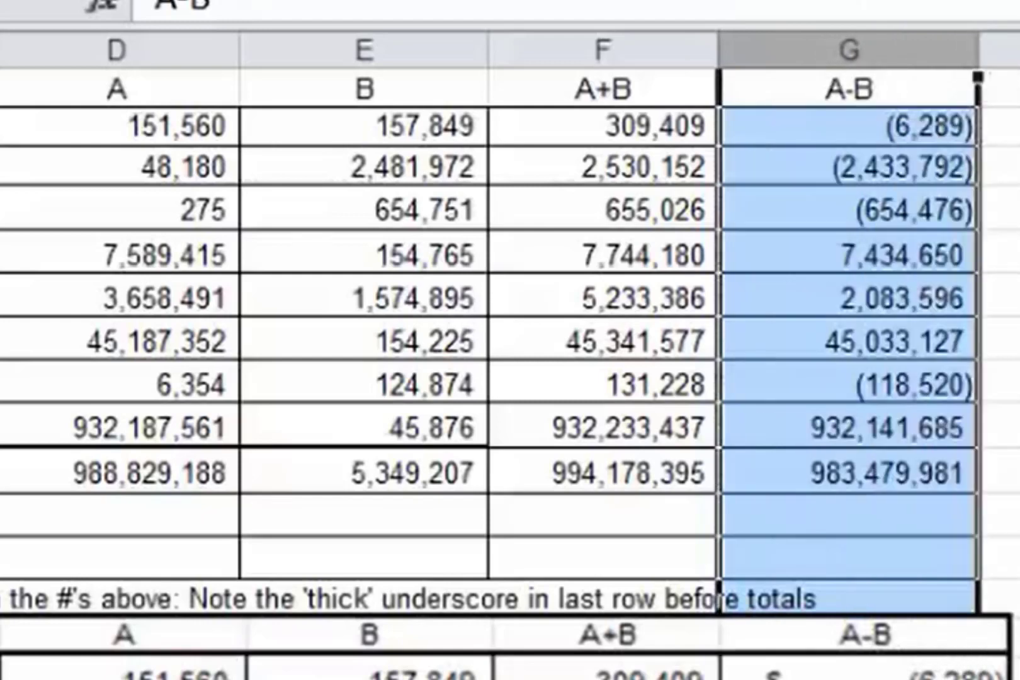
{"action": "left_click", "coordinate": [1000, 426]}
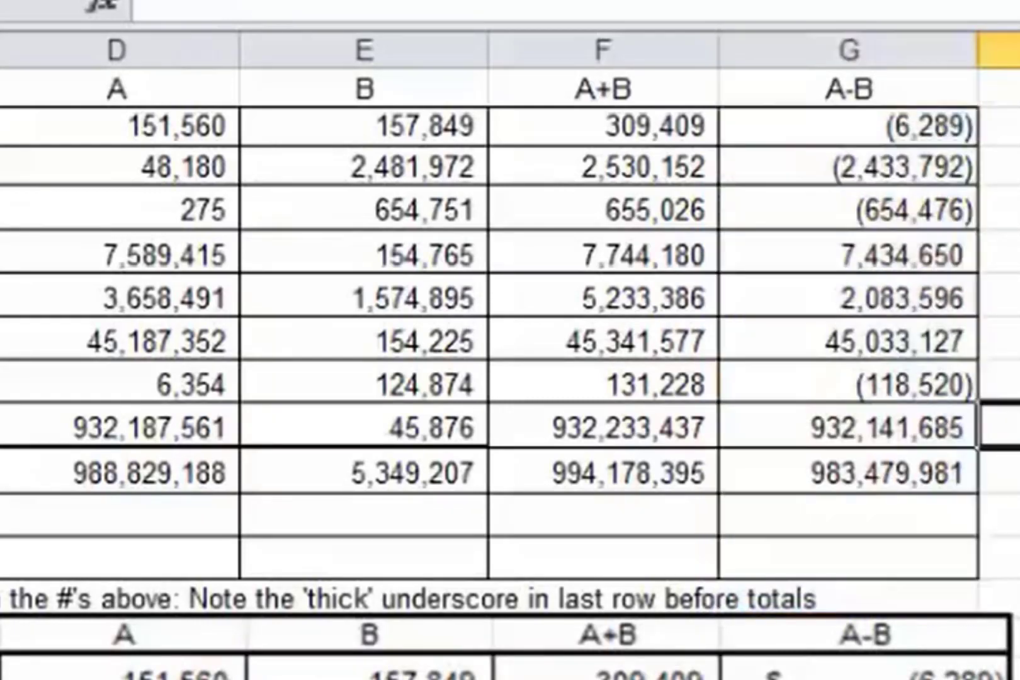
Apply a thick bottom border to cells F21:G21 above the A+B and A-B totals.
{"action": "left_click_drag", "start_coordinate": [547, 421], "coordinate": [772, 434]}
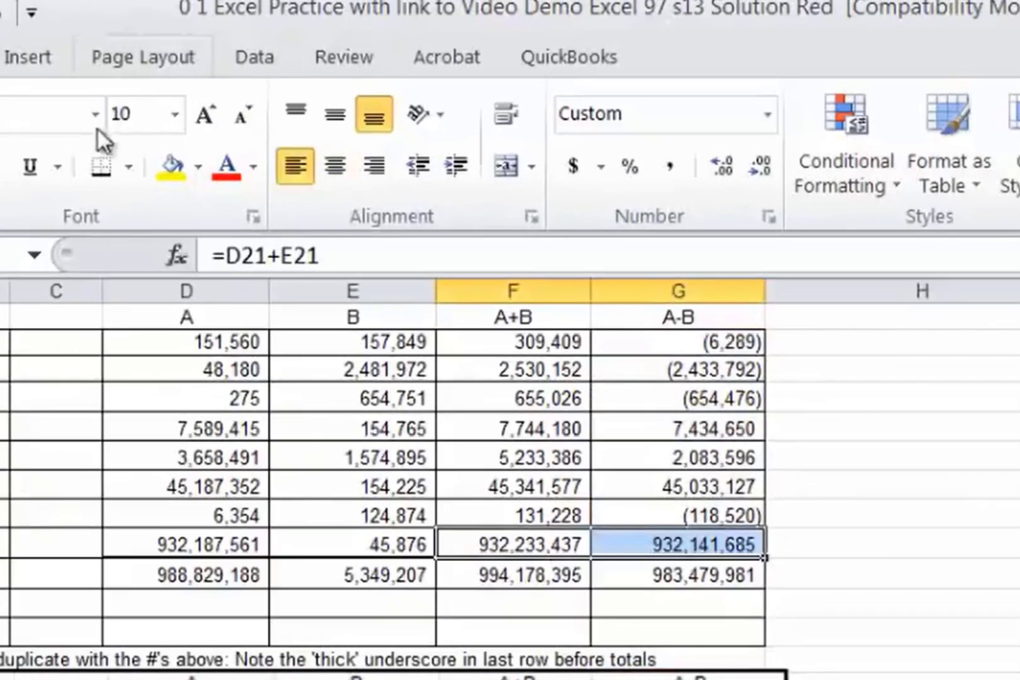
{"action": "left_click", "coordinate": [100, 163]}
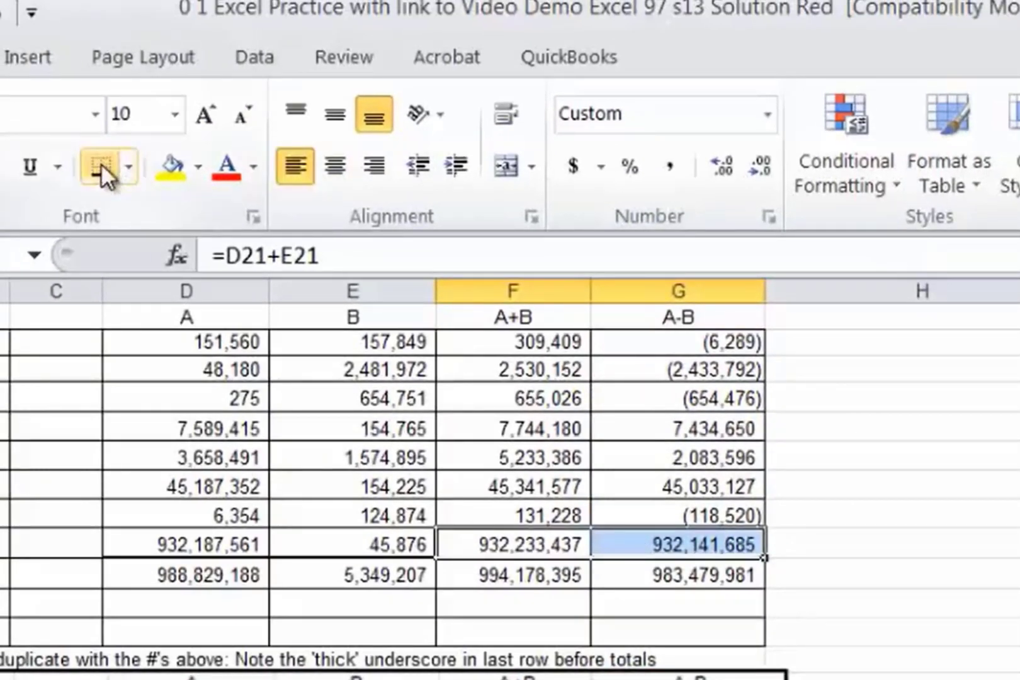
{"action": "left_click", "coordinate": [971, 605]}
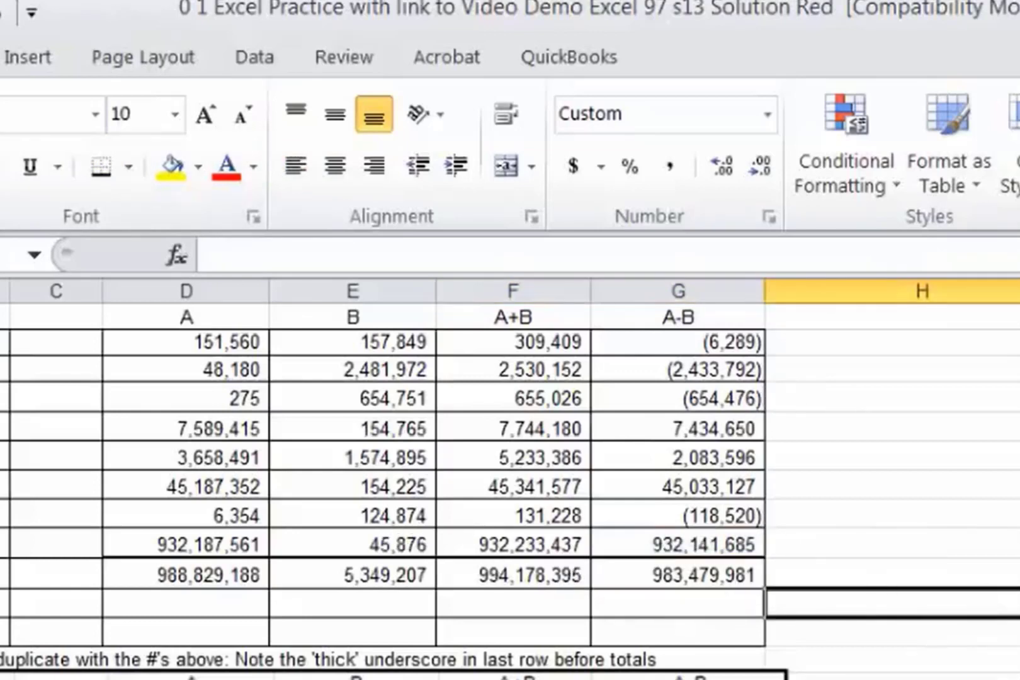
Apply the Accounting format with a dollar sign to cell G14 and reduce it to zero decimal places.
{"action": "left_click", "coordinate": [693, 340]}
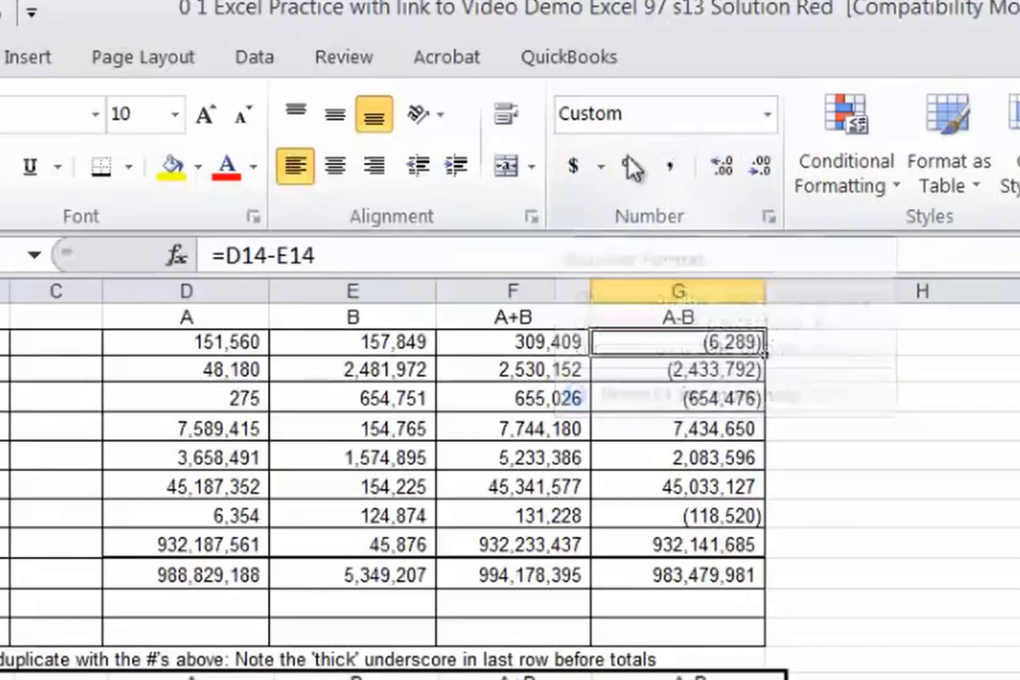
{"action": "left_click", "coordinate": [768, 119]}
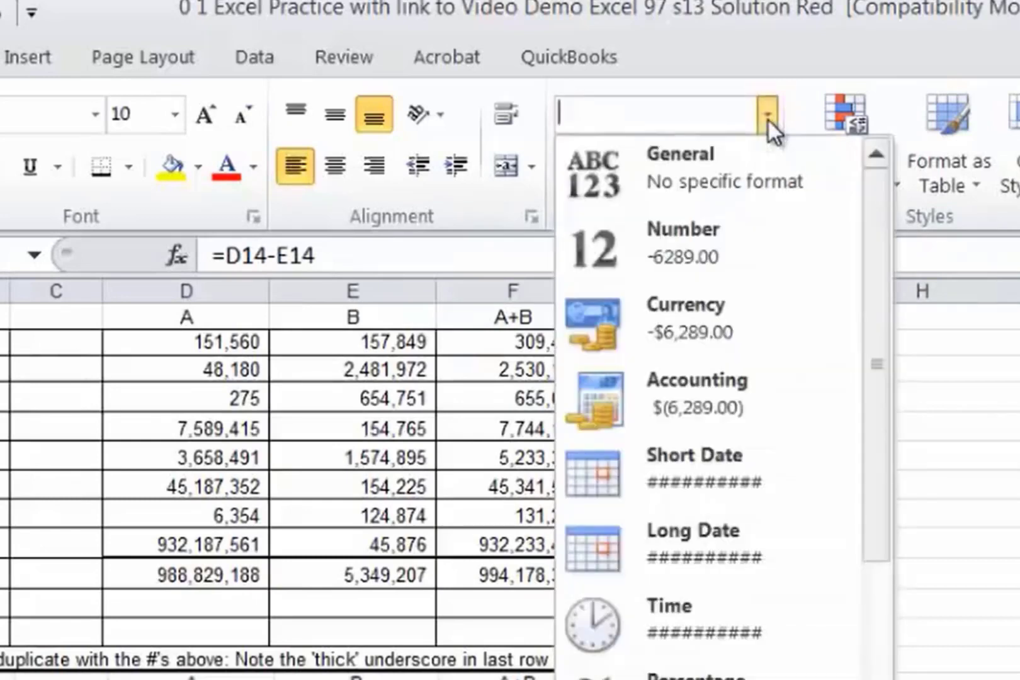
{"action": "key", "text": "Escape"}
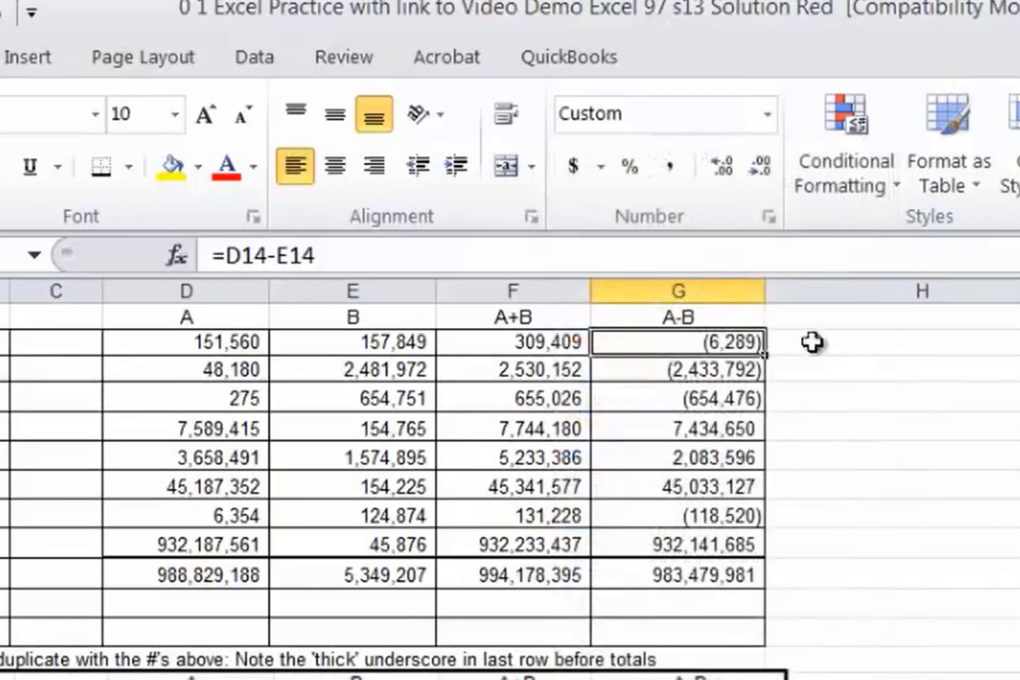
{"action": "left_click", "coordinate": [574, 165]}
{"action": "key", "text": "Right"}
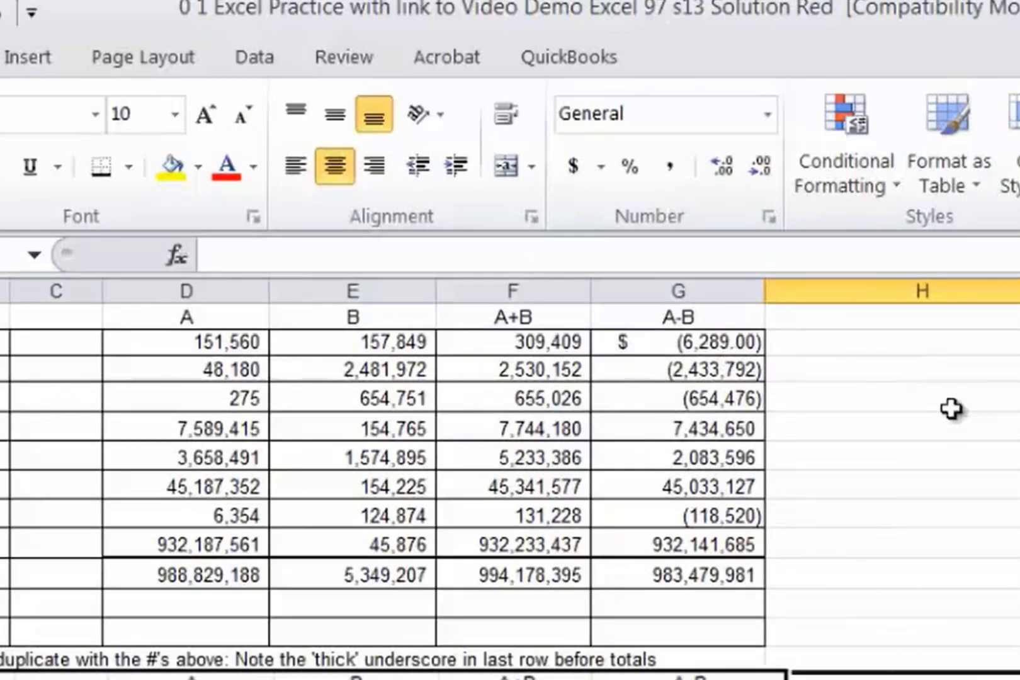
{"action": "left_click", "coordinate": [647, 343]}
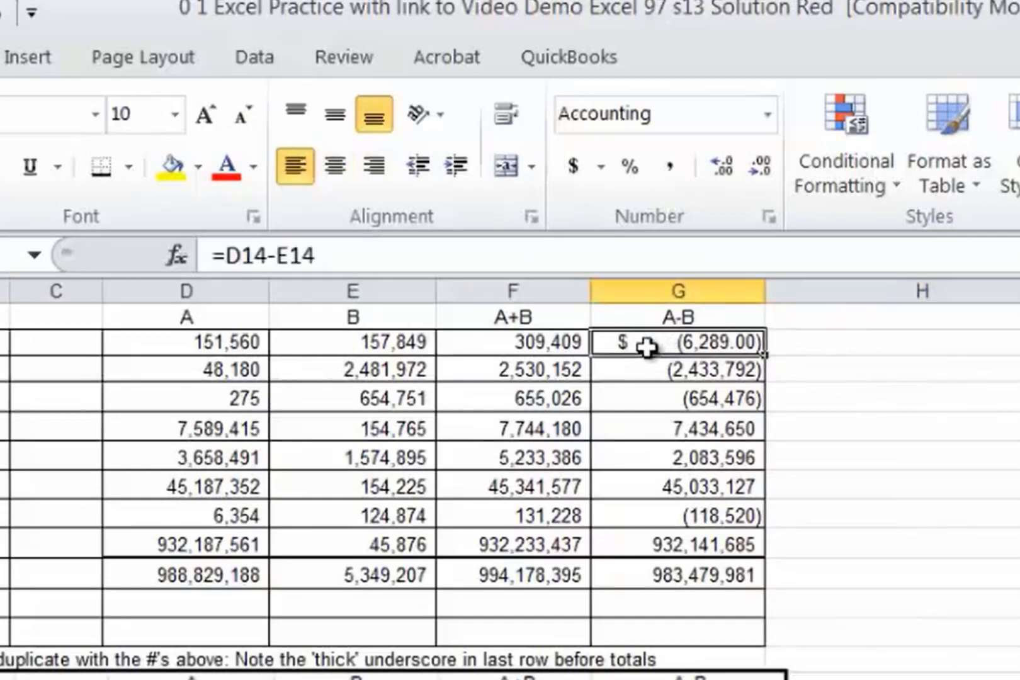
{"action": "left_click", "coordinate": [764, 162]}
{"action": "left_click", "coordinate": [764, 164]}
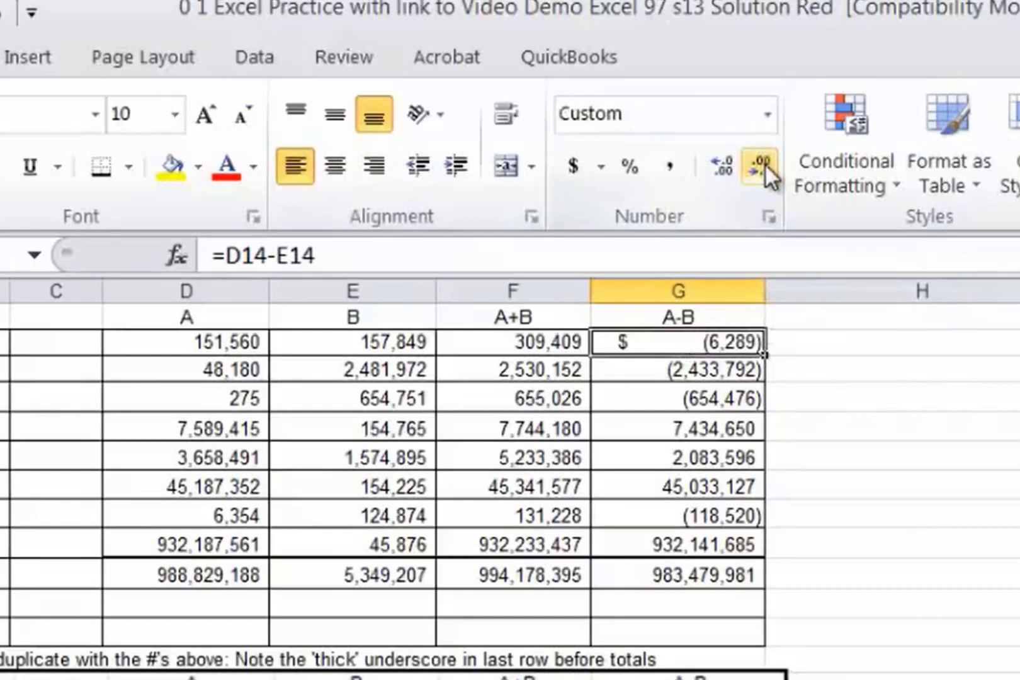
Try increasing the decimals in cell G14 to five places, and reduce them back to none.
{"action": "left_click", "coordinate": [725, 167]}
{"action": "left_click", "coordinate": [728, 167]}
{"action": "left_click", "coordinate": [729, 167]}
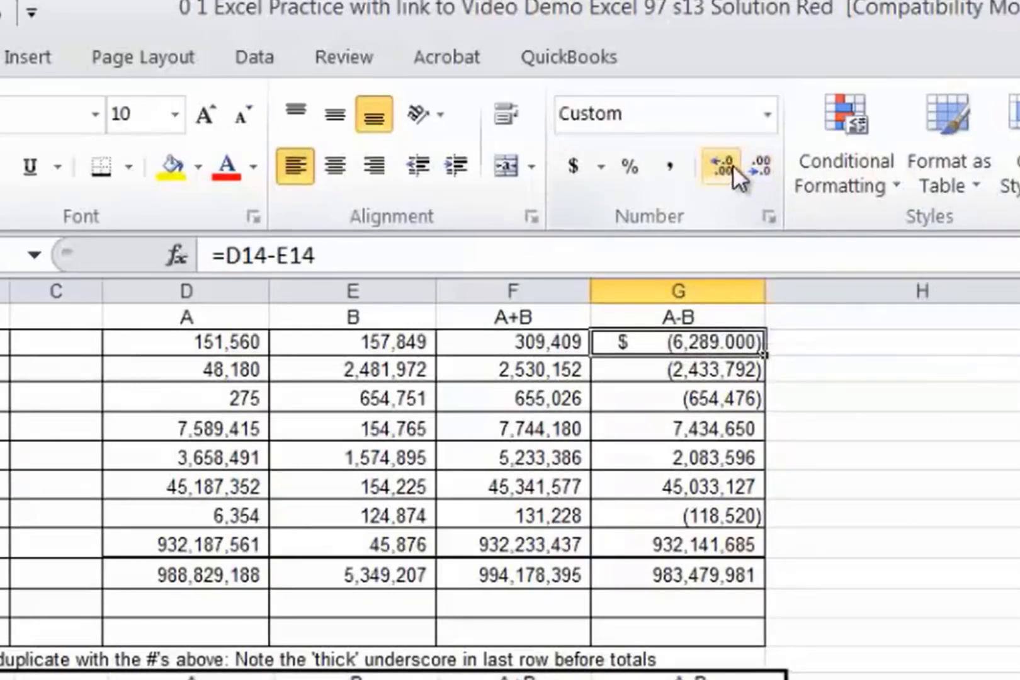
{"action": "left_click", "coordinate": [733, 165]}
{"action": "left_click", "coordinate": [732, 164]}
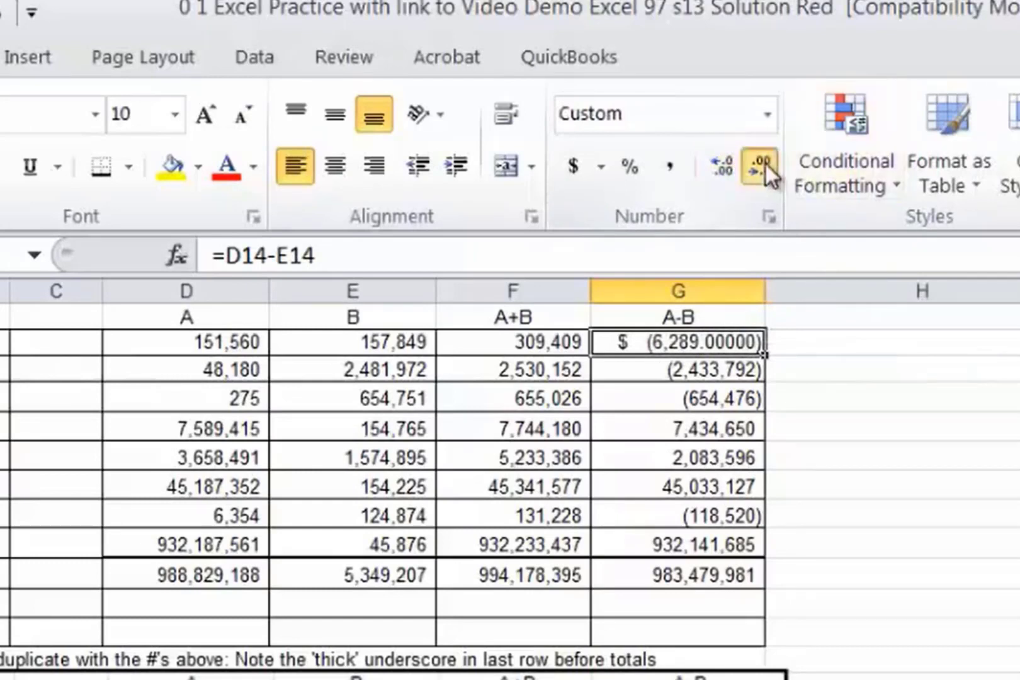
{"action": "left_click", "coordinate": [764, 161]}
{"action": "left_click", "coordinate": [764, 160]}
{"action": "left_click", "coordinate": [766, 159]}
{"action": "left_click", "coordinate": [771, 158]}
{"action": "left_click", "coordinate": [774, 160]}
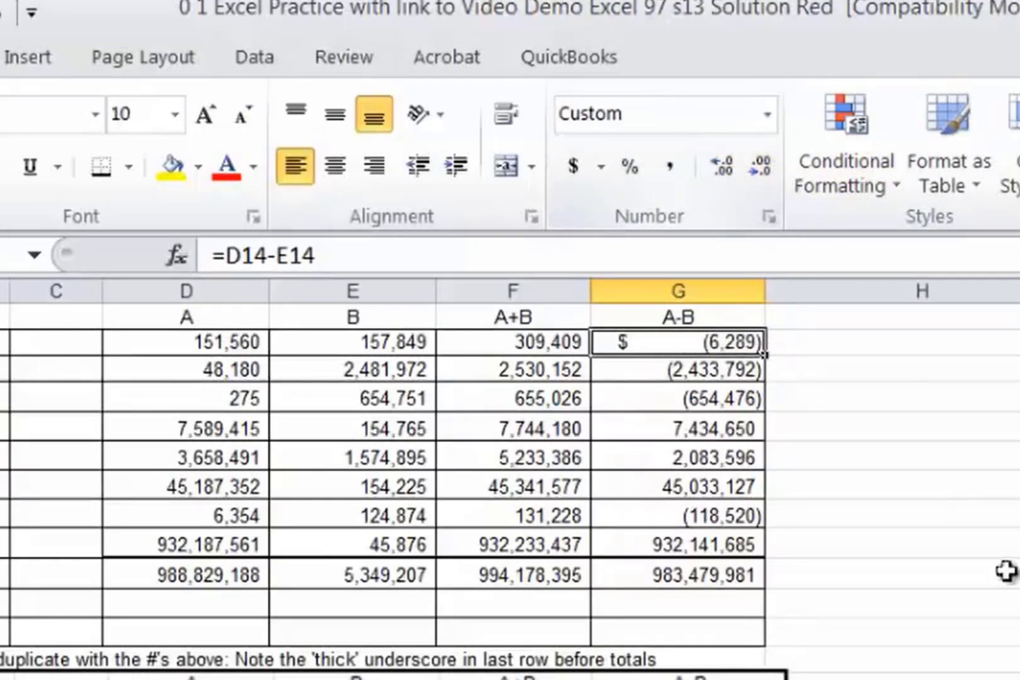
{"action": "left_click", "coordinate": [1006, 571]}
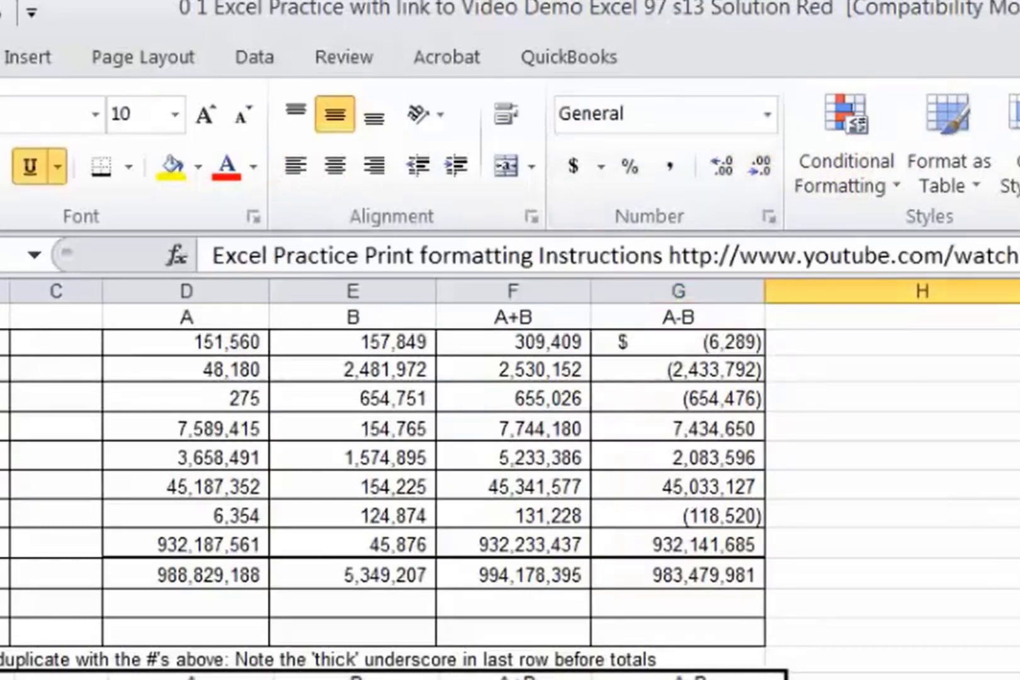
Apply the Accounting format with a dollar sign to the A-B total in G22 and reduce it to zero decimal places.
{"action": "left_click", "coordinate": [651, 572]}
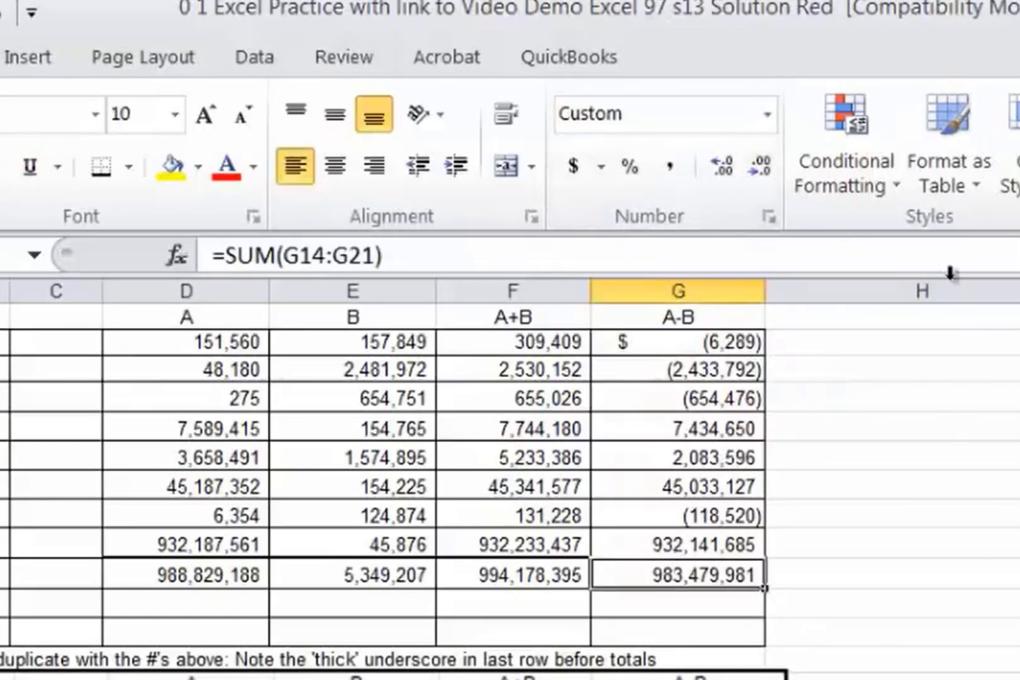
{"action": "left_click", "coordinate": [574, 166]}
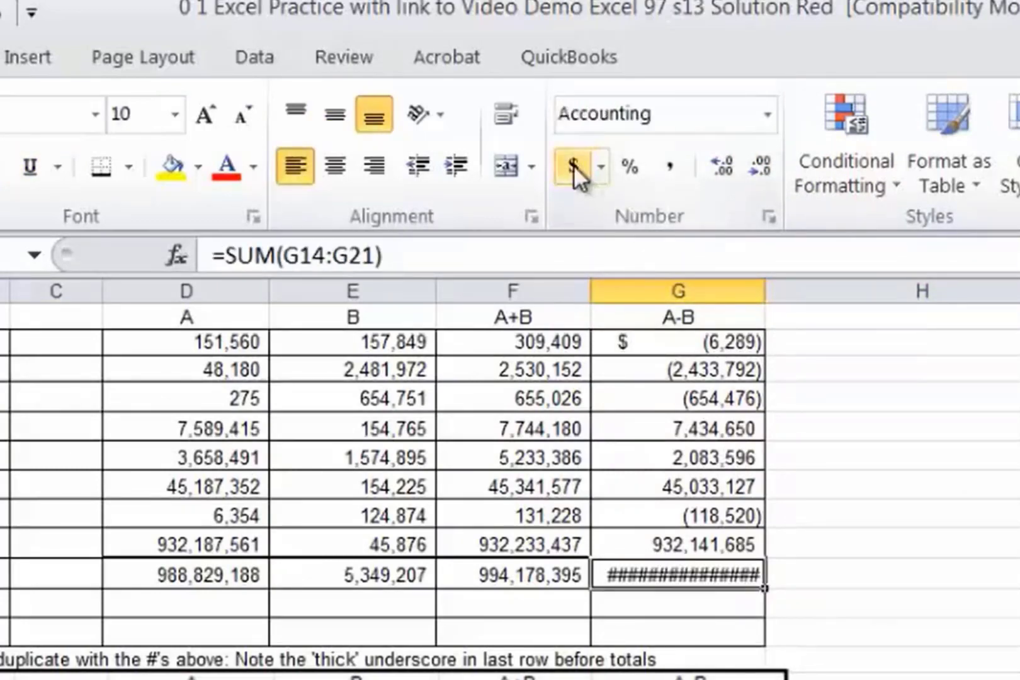
{"action": "left_click", "coordinate": [760, 160]}
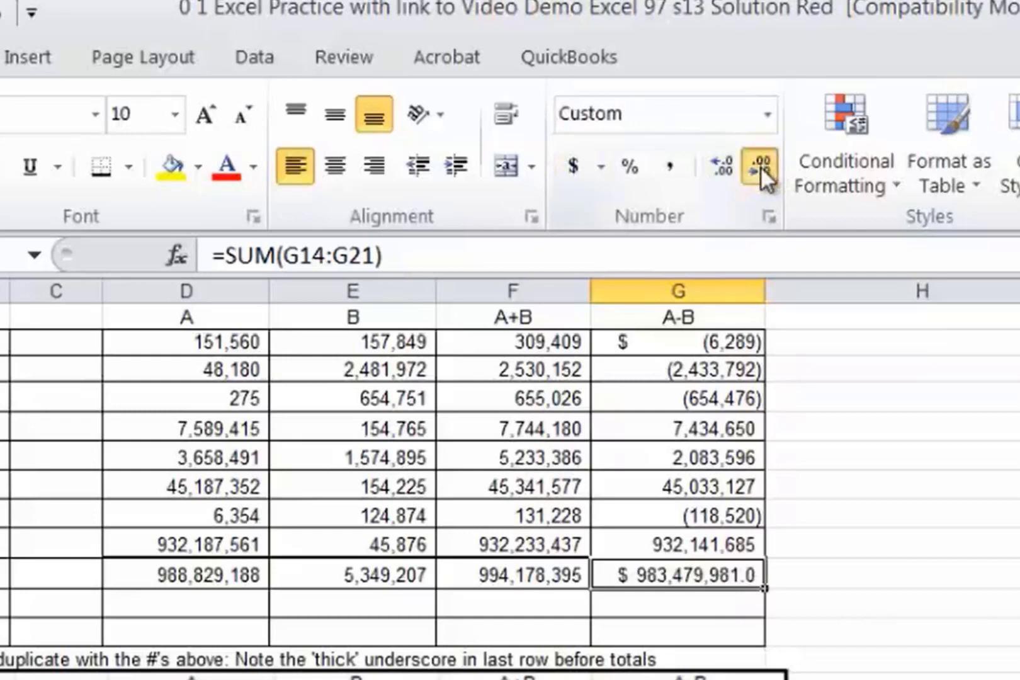
{"action": "left_click", "coordinate": [761, 167]}
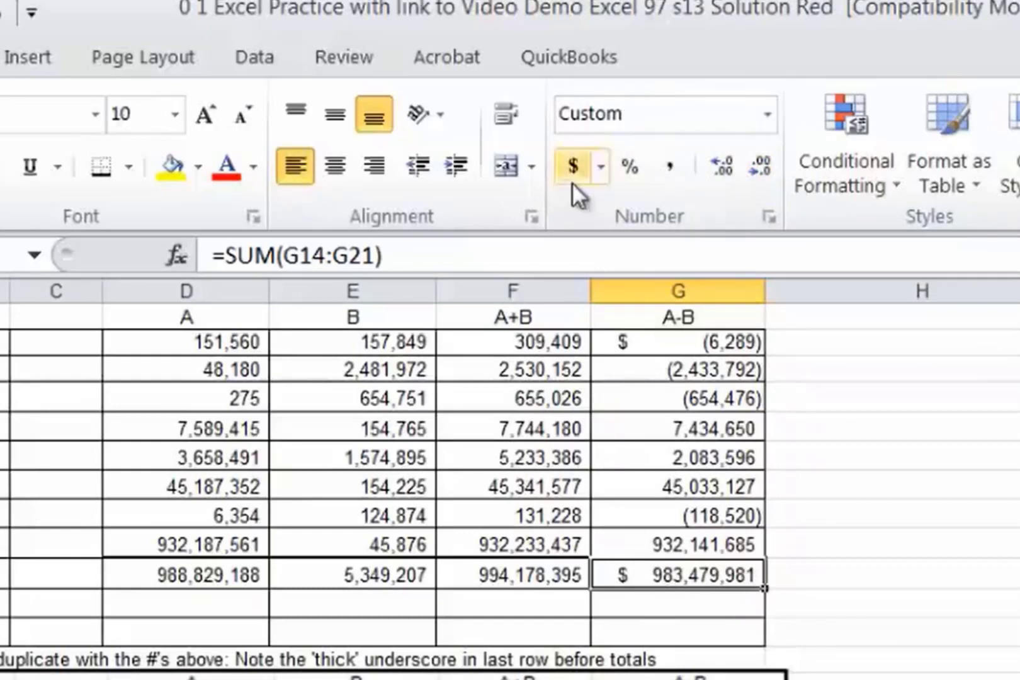
Try increasing the decimals of the A-B total in G22 to two places, and reduce them back to none.
{"action": "left_click", "coordinate": [724, 166]}
{"action": "left_click", "coordinate": [724, 166]}
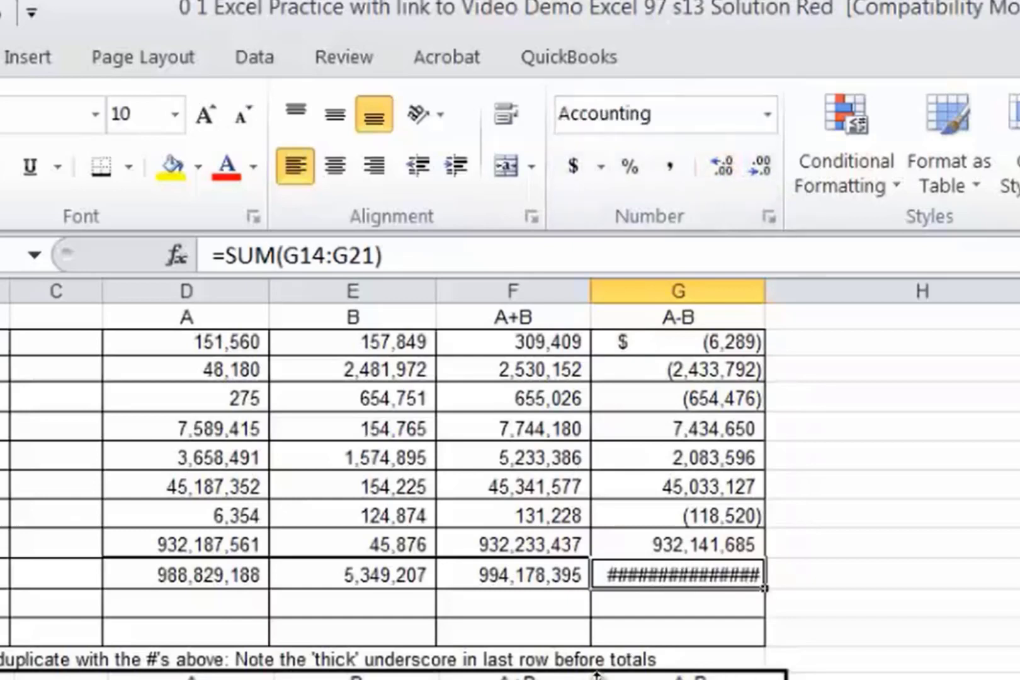
{"action": "left_click", "coordinate": [765, 163]}
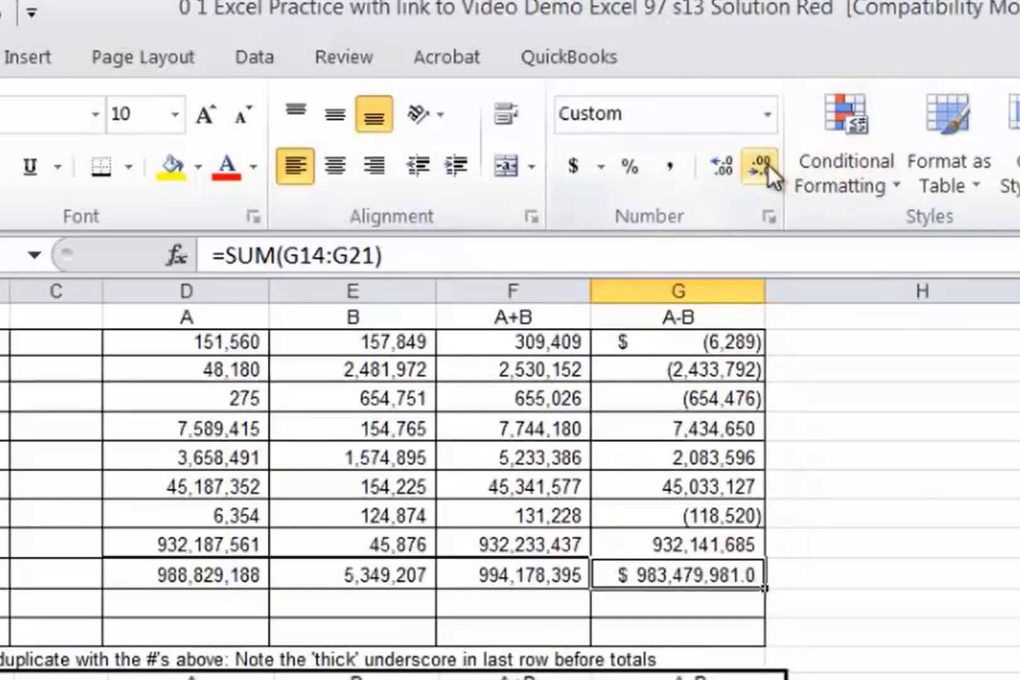
{"action": "left_click", "coordinate": [765, 163]}
{"action": "left_click_drag", "start_coordinate": [921, 450], "coordinate": [1007, 430]}
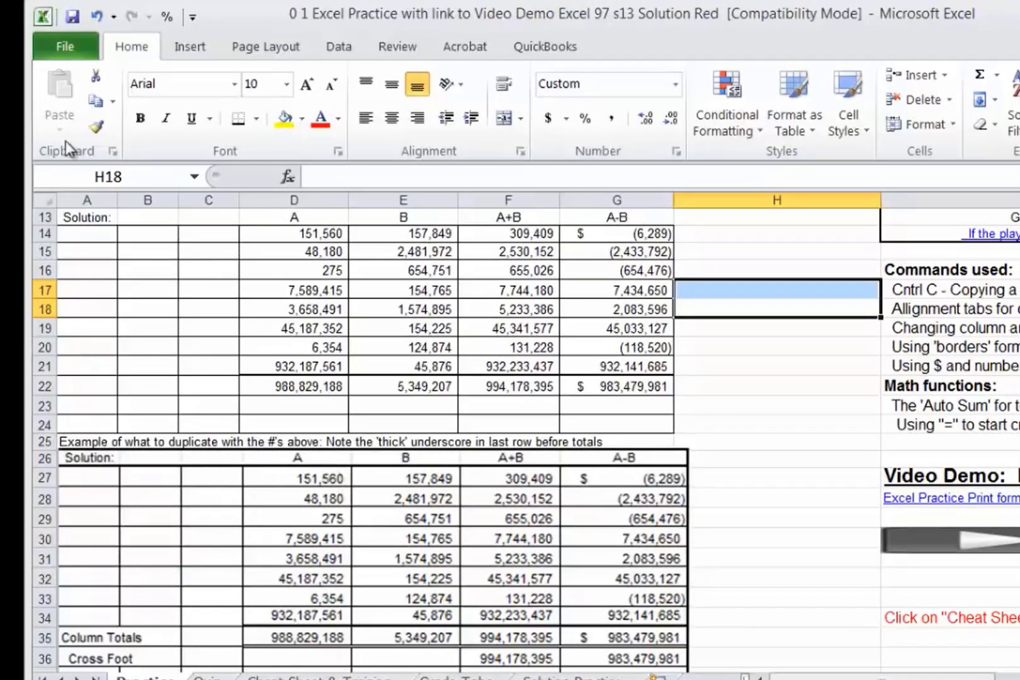
Bold the entire heading row 13, and toggle its center alignment off and back on.
{"action": "left_click", "coordinate": [41, 216]}
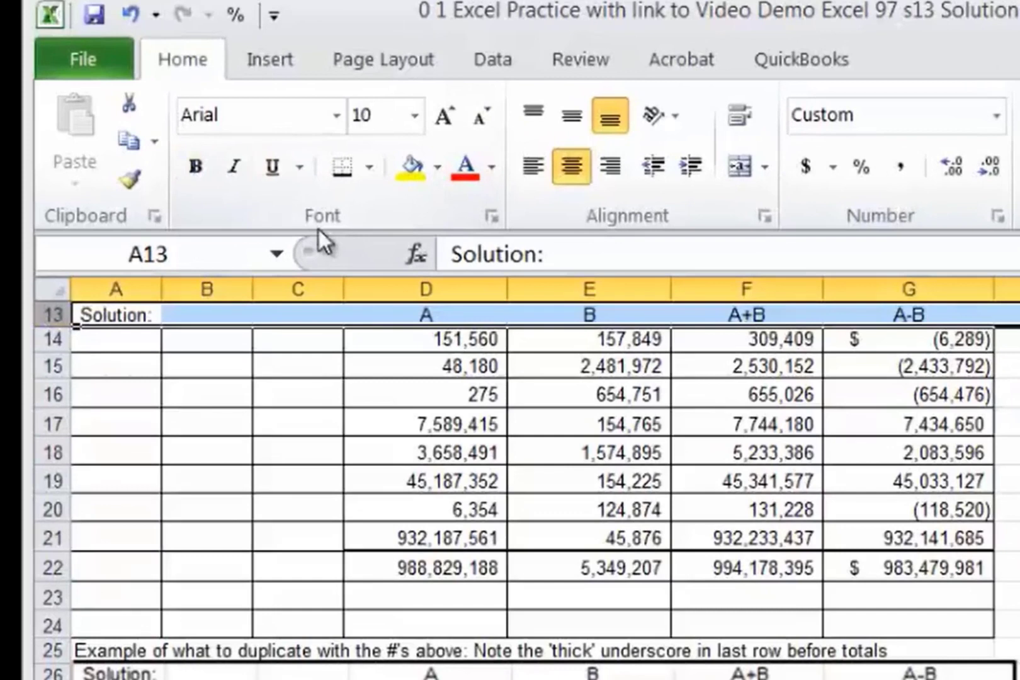
{"action": "left_click", "coordinate": [197, 167]}
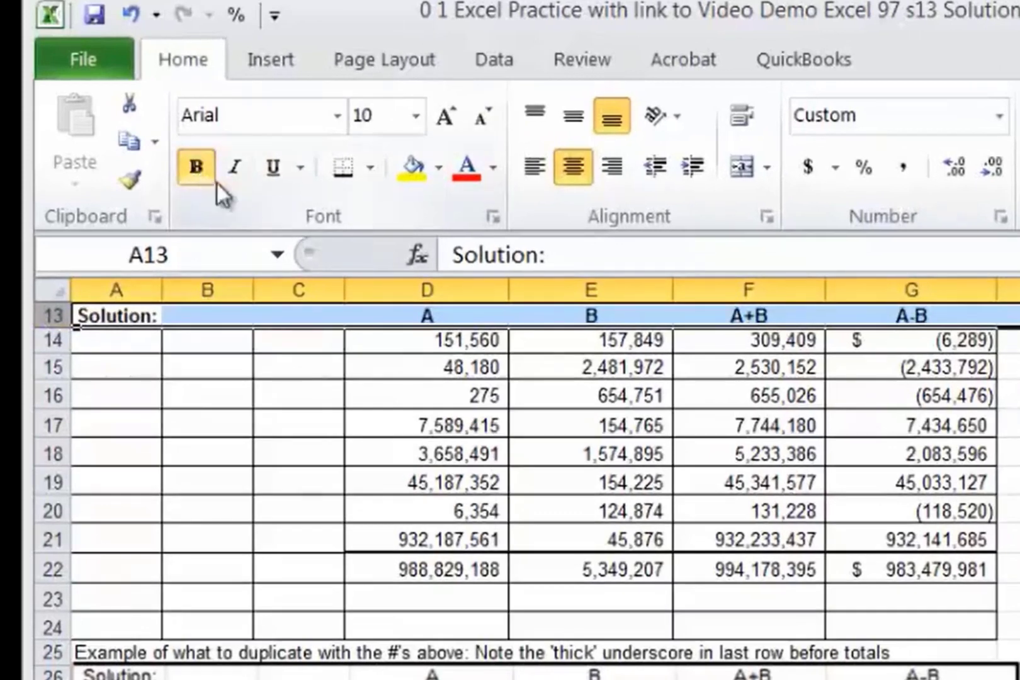
{"action": "left_click", "coordinate": [572, 163]}
{"action": "left_click", "coordinate": [568, 160]}
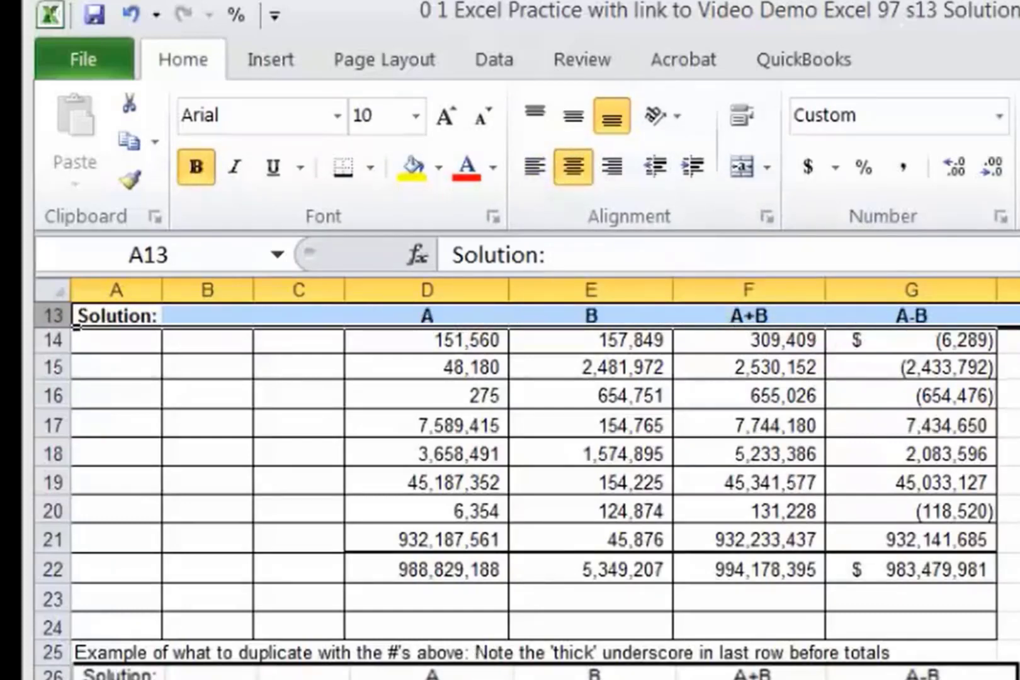
{"action": "left_click", "coordinate": [1012, 539]}
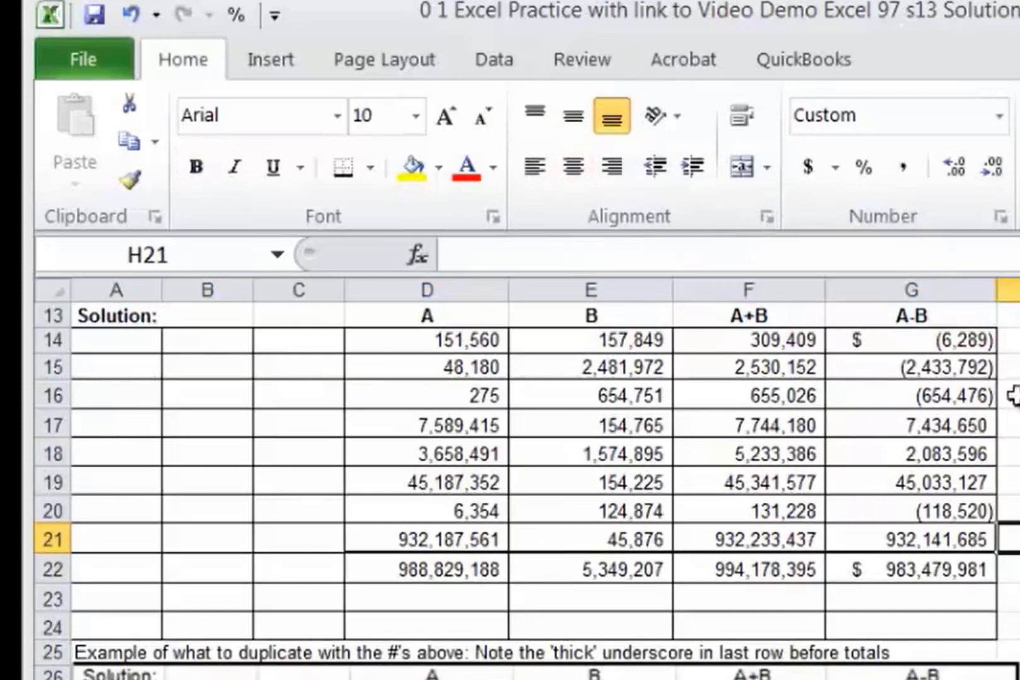
Apply a thick box border around the heading cells A13:G13.
{"action": "scroll", "coordinate": [964, 574], "scroll_direction": "up", "scroll_amount": 2}
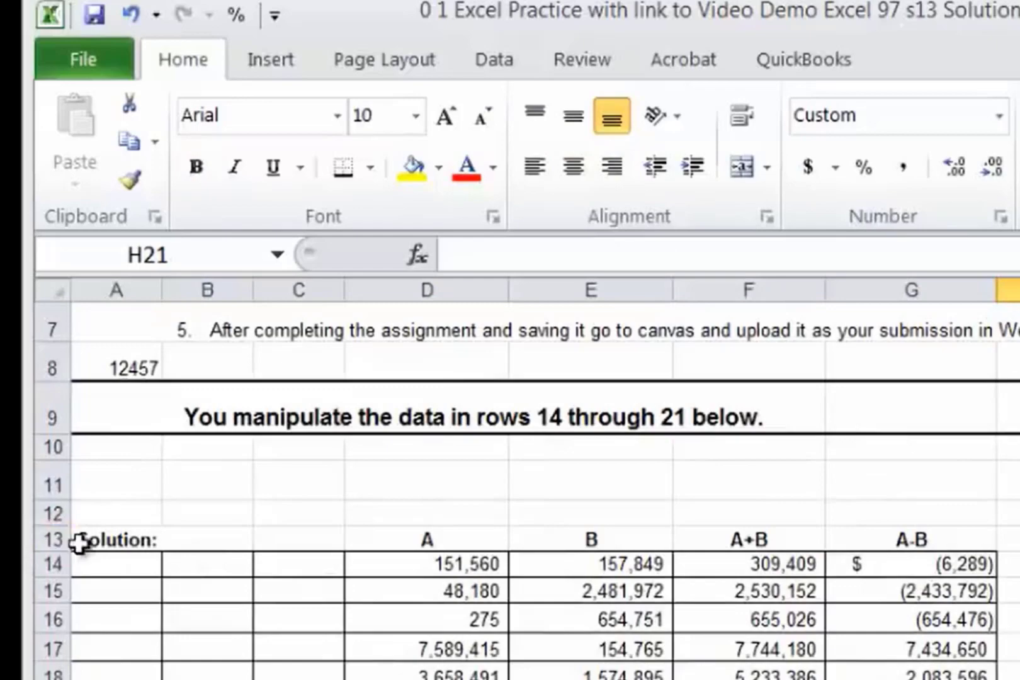
{"action": "left_click_drag", "start_coordinate": [100, 537], "coordinate": [881, 546]}
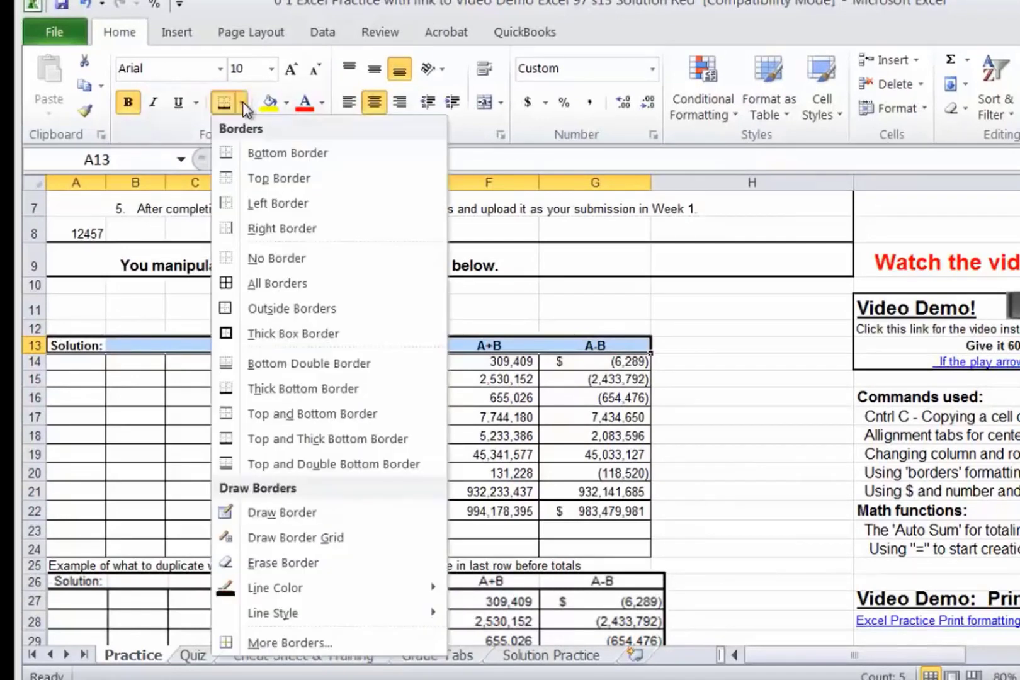
{"action": "left_click", "coordinate": [225, 334]}
{"action": "left_click", "coordinate": [782, 490]}
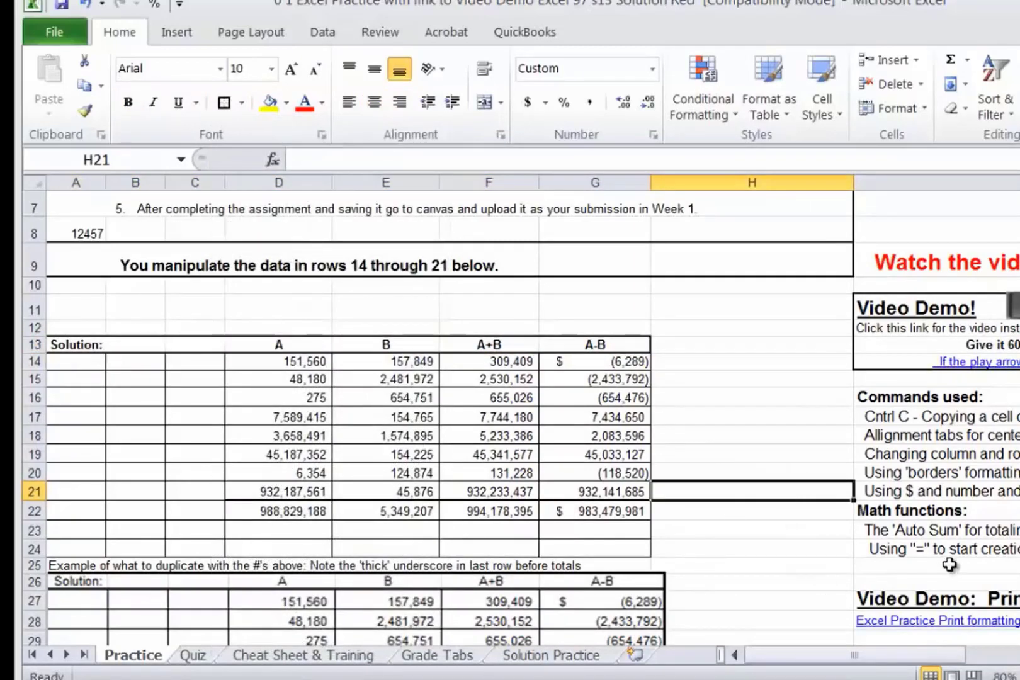
Apply a thick box border around the table body A14:G24 below the headings, matching the example table.
{"action": "scroll", "coordinate": [781, 521], "scroll_direction": "down", "scroll_amount": 1}
{"action": "scroll", "coordinate": [781, 521], "scroll_direction": "down", "scroll_amount": 1}
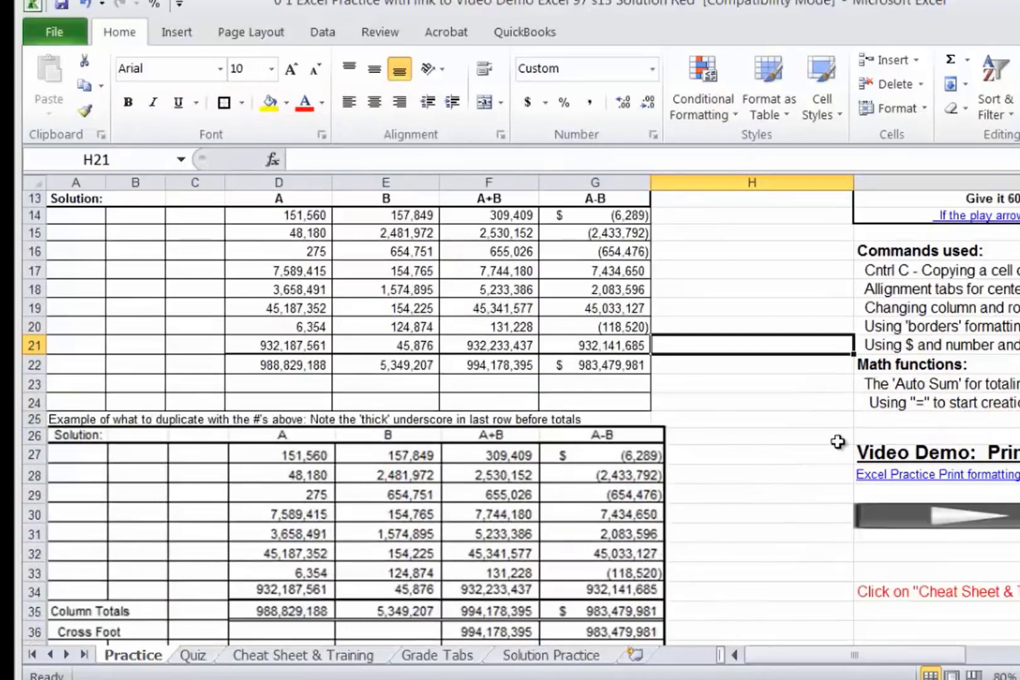
{"action": "scroll", "coordinate": [844, 447], "scroll_direction": "up", "scroll_amount": 2}
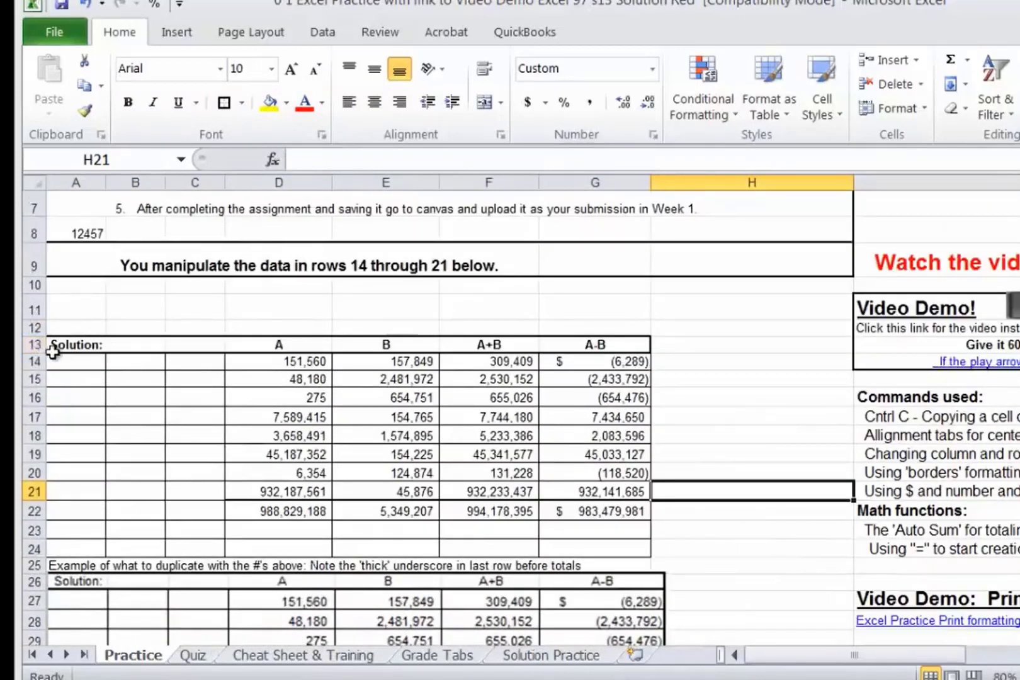
{"action": "left_click_drag", "start_coordinate": [70, 359], "coordinate": [602, 548]}
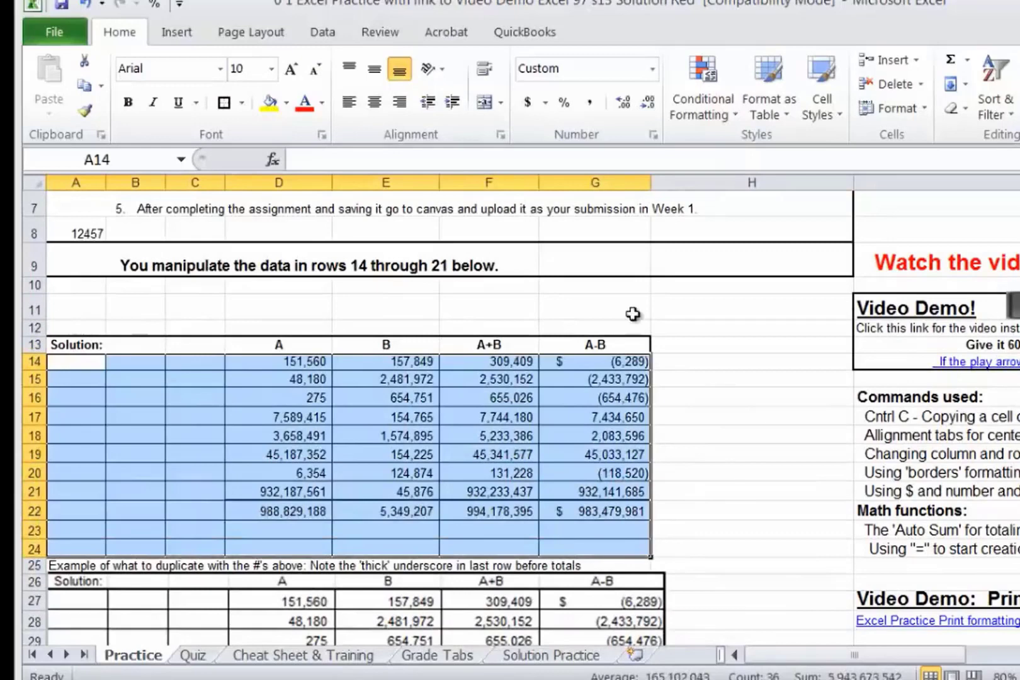
{"action": "left_click", "coordinate": [224, 103]}
{"action": "left_click", "coordinate": [749, 488]}
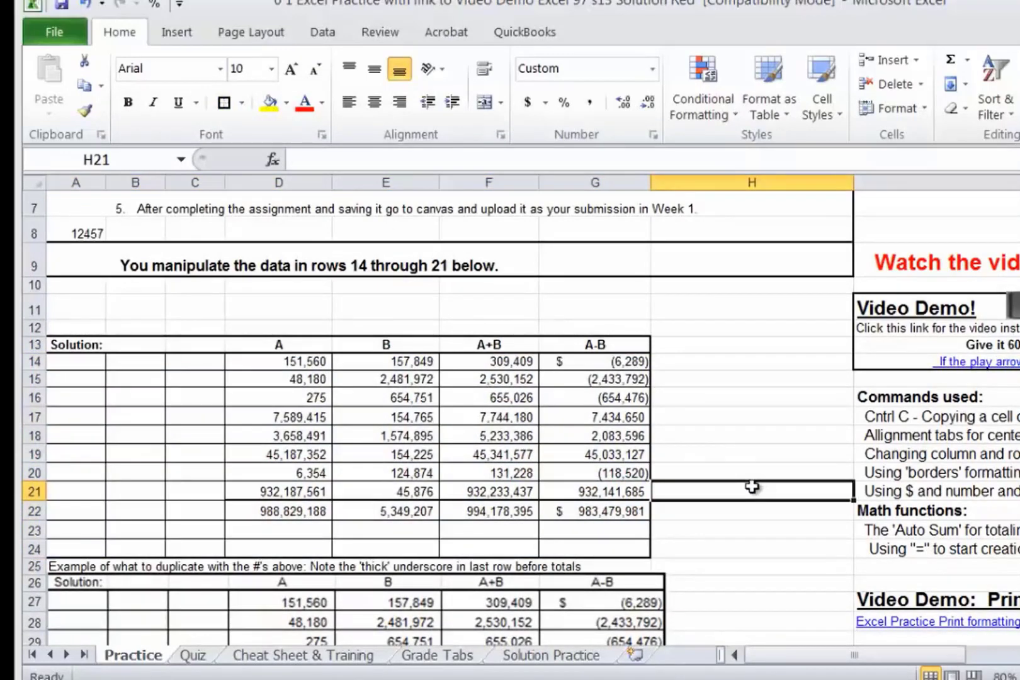
{"action": "left_click", "coordinate": [704, 529]}
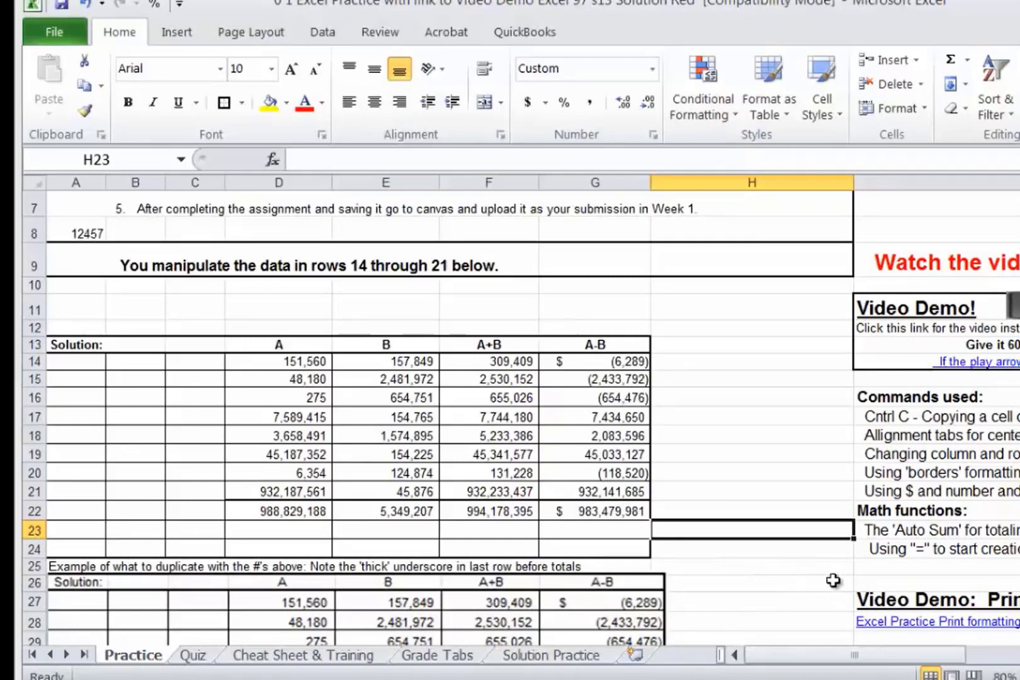
Enter the row labels "Column Totals" in A22 and a slightly indented "Cross Foot" in A23.
{"action": "scroll", "coordinate": [68, 513], "scroll_direction": "down", "scroll_amount": 2}
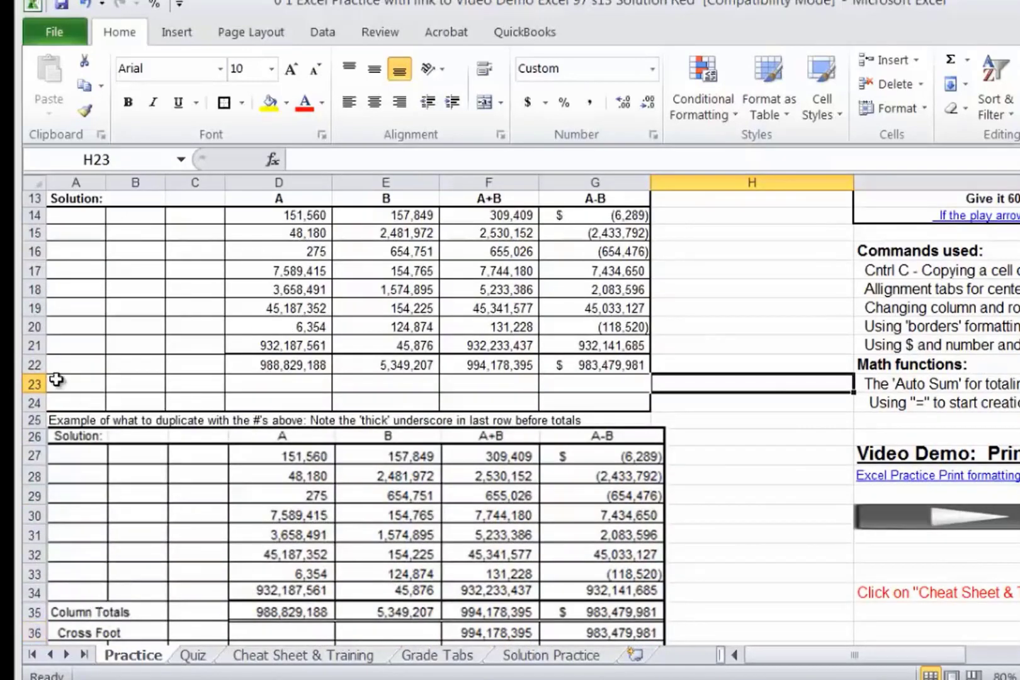
{"action": "left_click", "coordinate": [86, 366]}
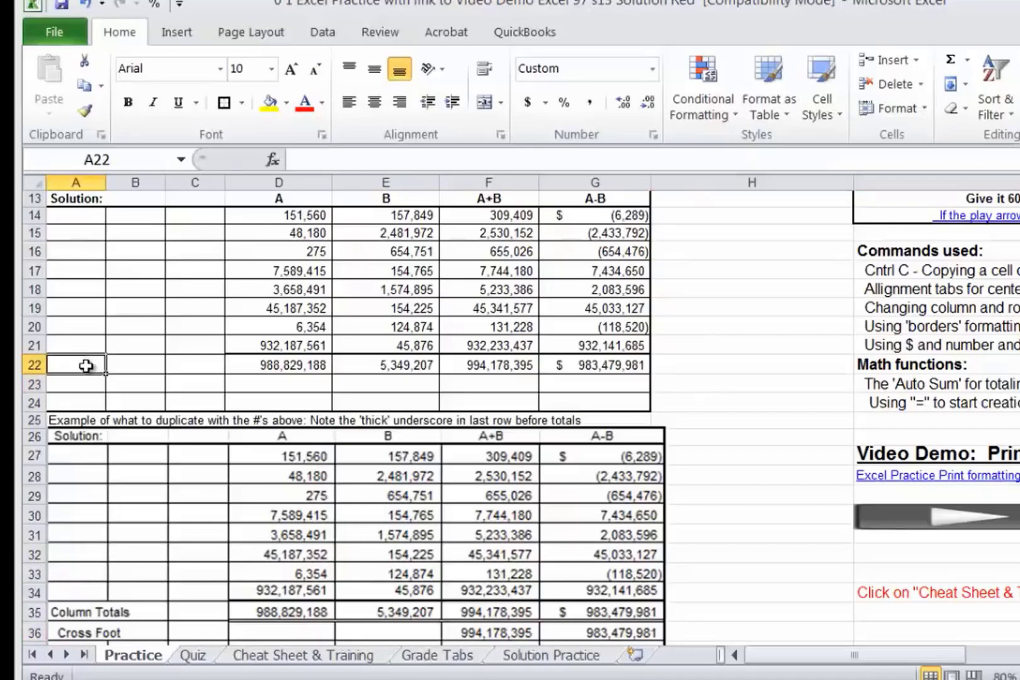
{"action": "type", "text": "cOL"}
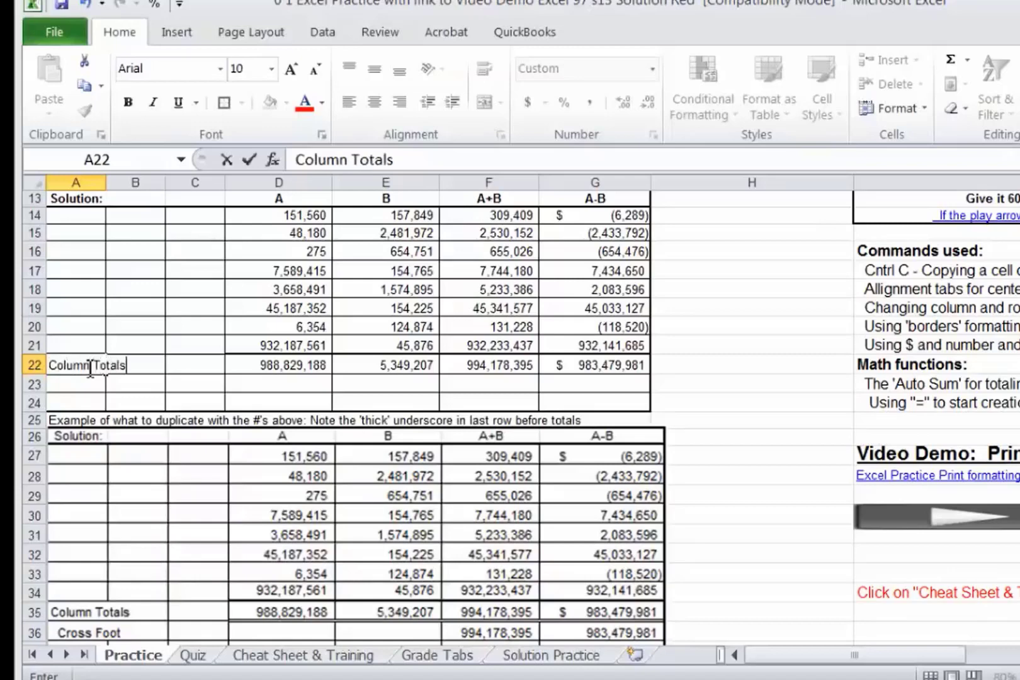
{"action": "key", "text": "Return"}
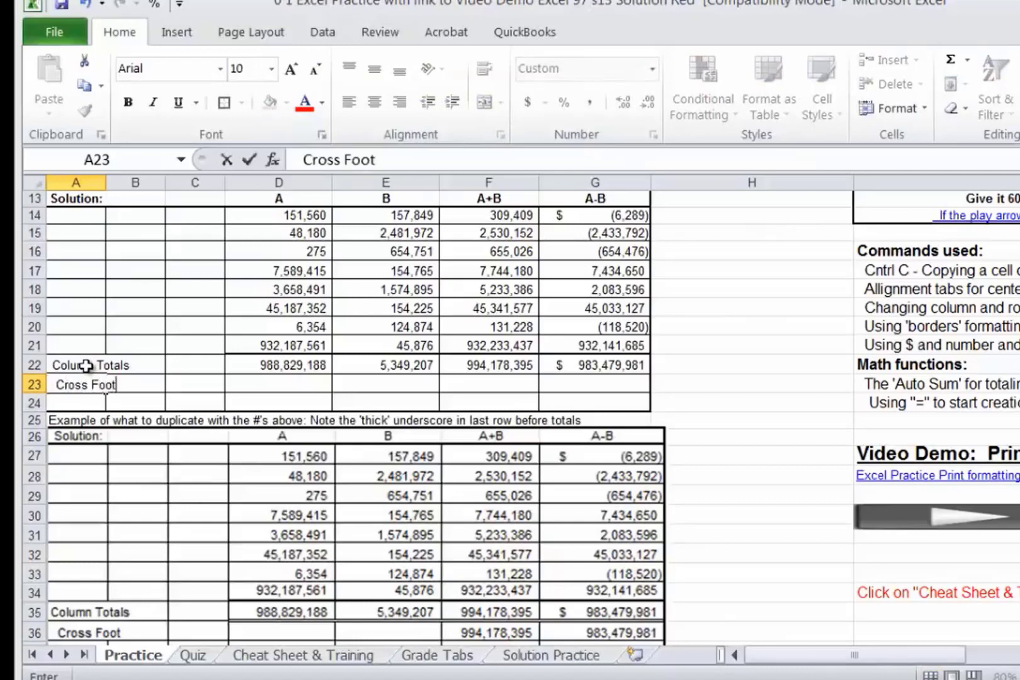
{"action": "key", "text": "Return"}
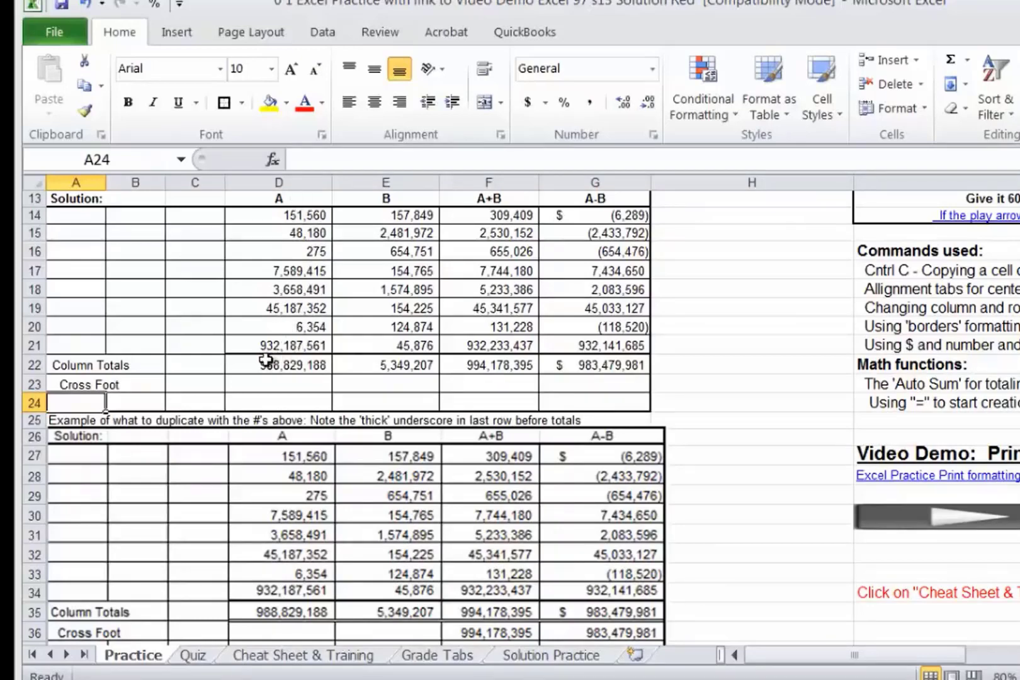
Apply a bottom double border under the column totals in D22:G22.
{"action": "left_click_drag", "start_coordinate": [266, 360], "coordinate": [548, 369]}
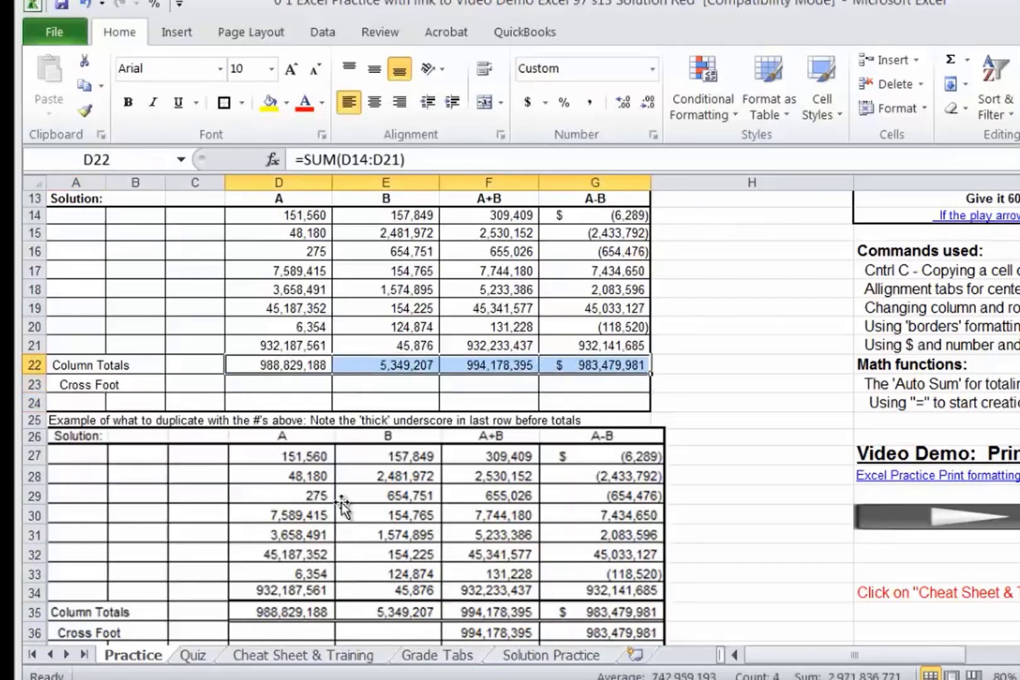
{"action": "left_click", "coordinate": [239, 102]}
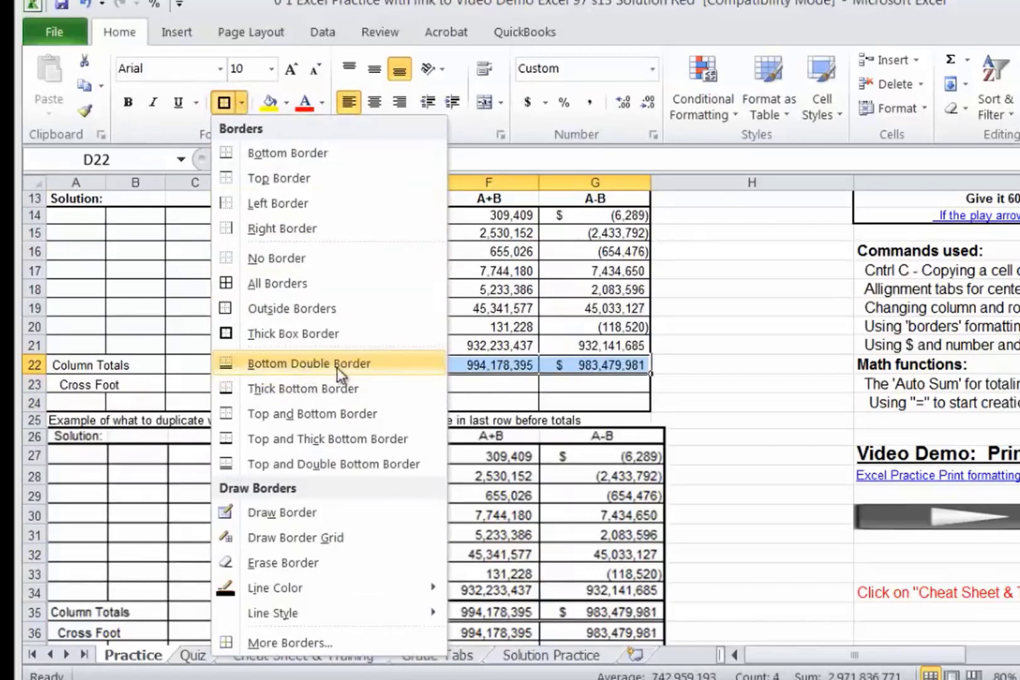
{"action": "left_click", "coordinate": [225, 362]}
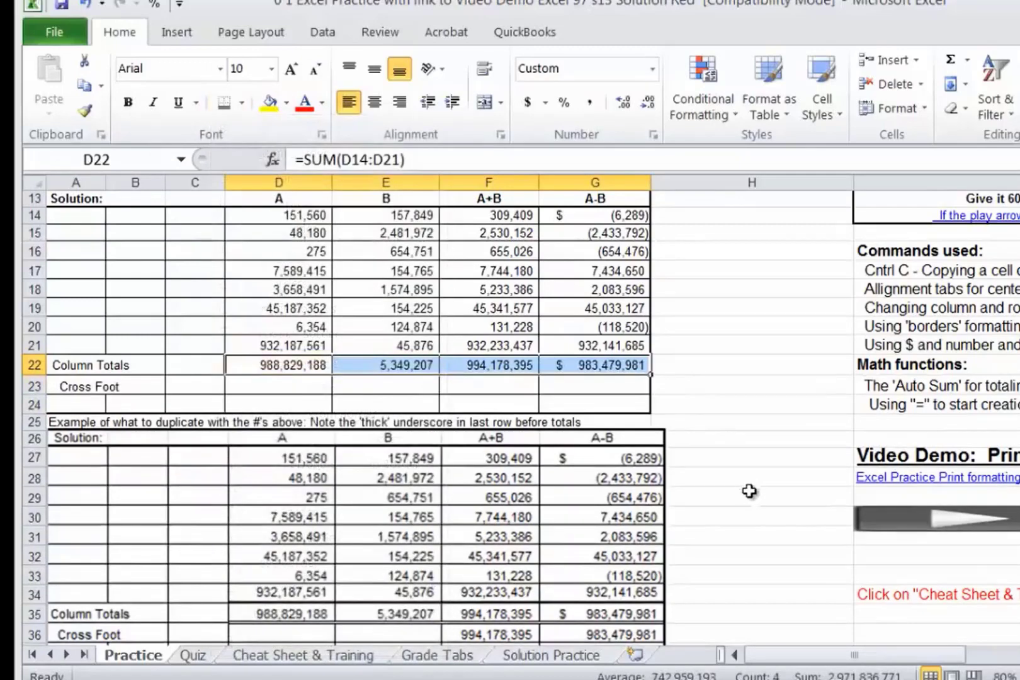
{"action": "left_click", "coordinate": [749, 493]}
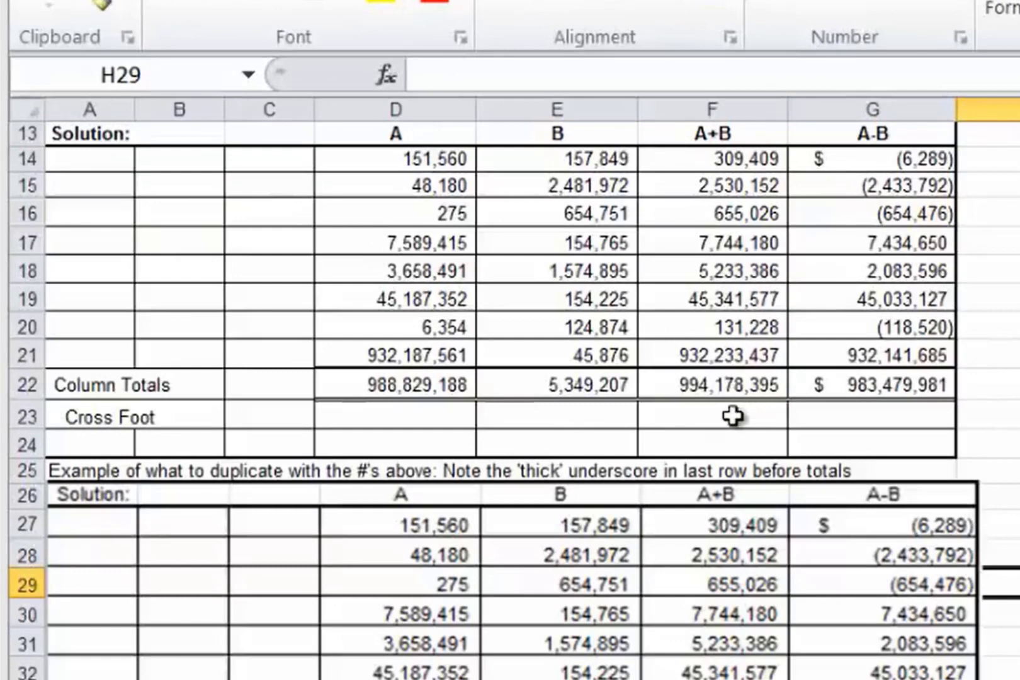
Enter the cross-foot formula =D22+E22 in cell F23 of the A+B column.
{"action": "left_click", "coordinate": [731, 415]}
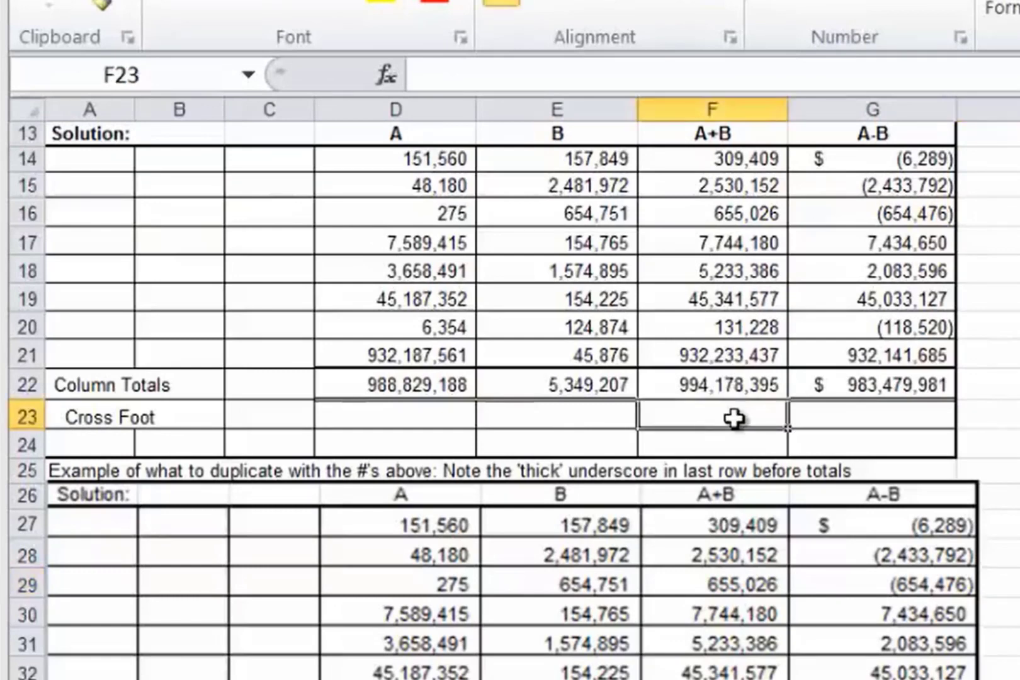
{"action": "type", "text": "="}
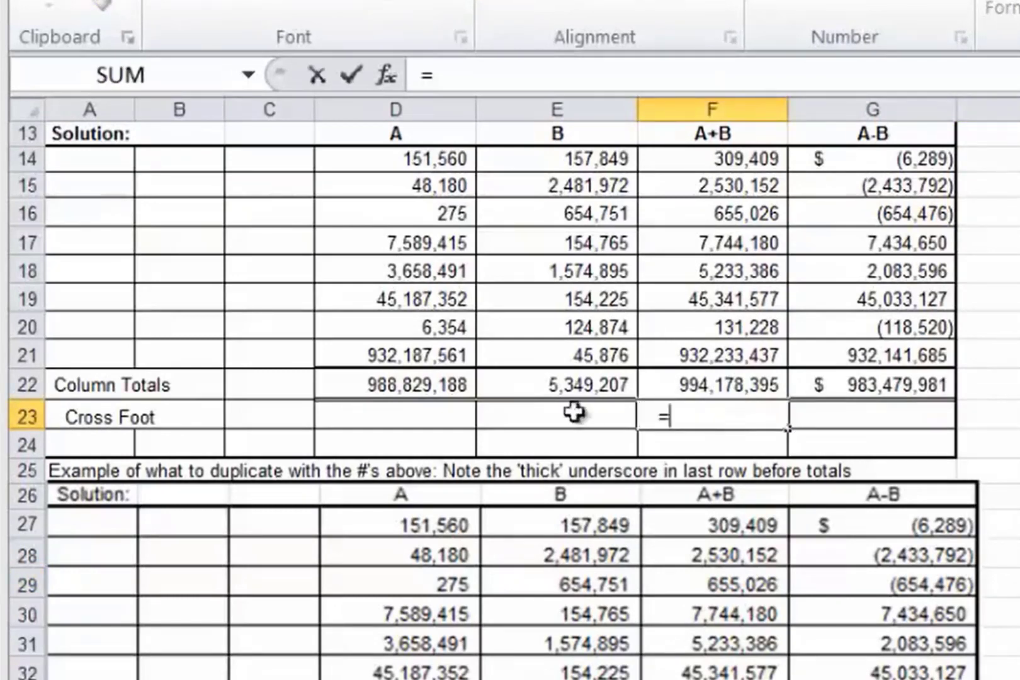
{"action": "left_click", "coordinate": [418, 383]}
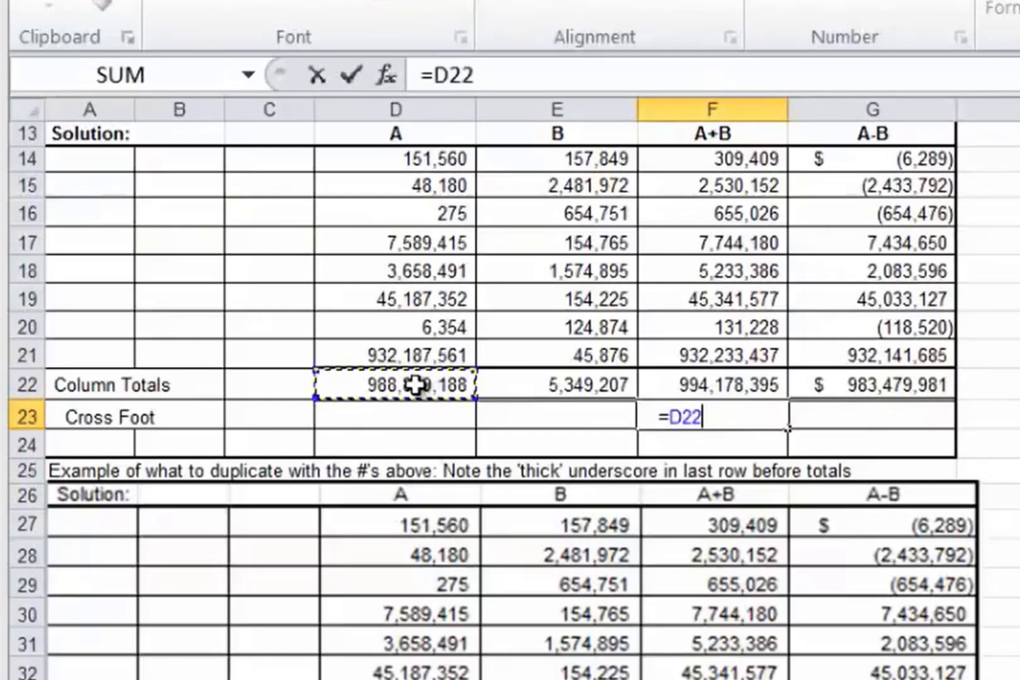
{"action": "type", "text": "+"}
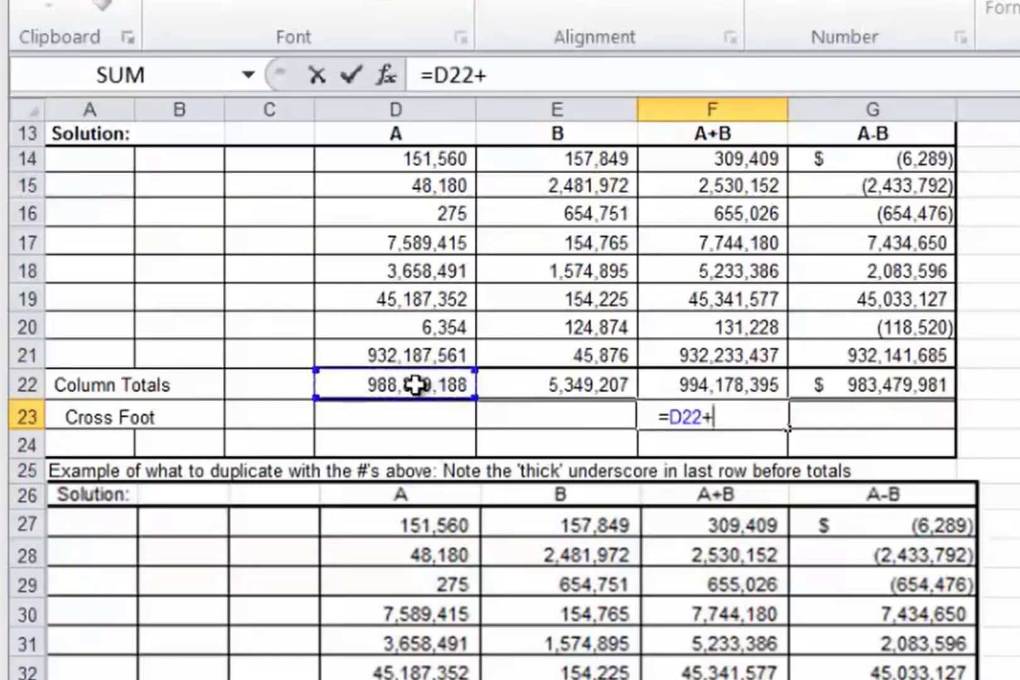
{"action": "left_click", "coordinate": [547, 381]}
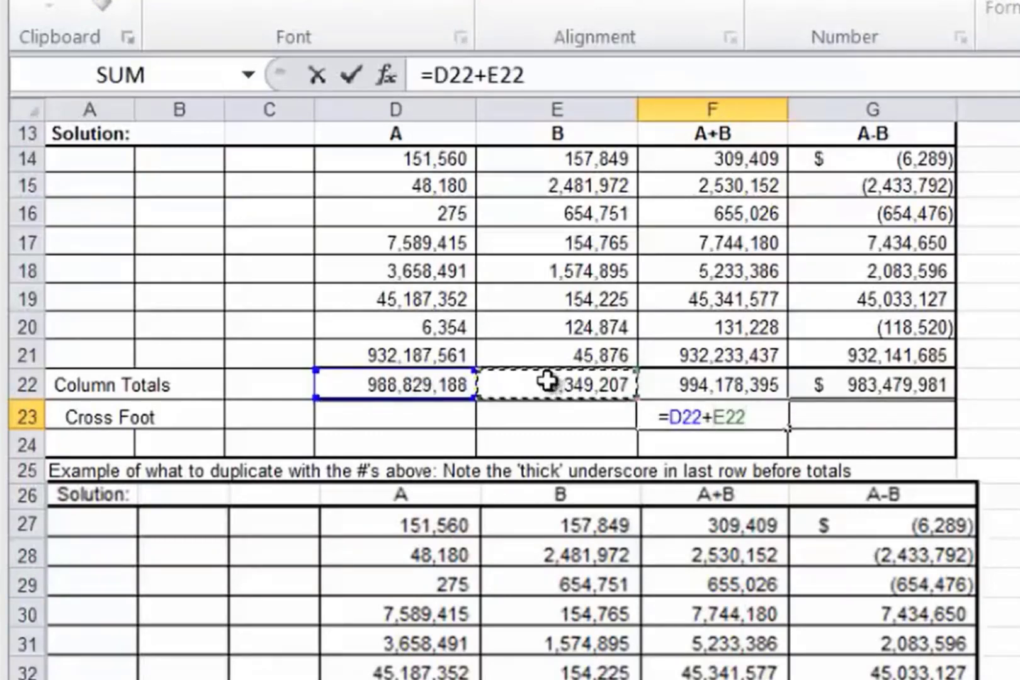
{"action": "key", "text": "Return"}
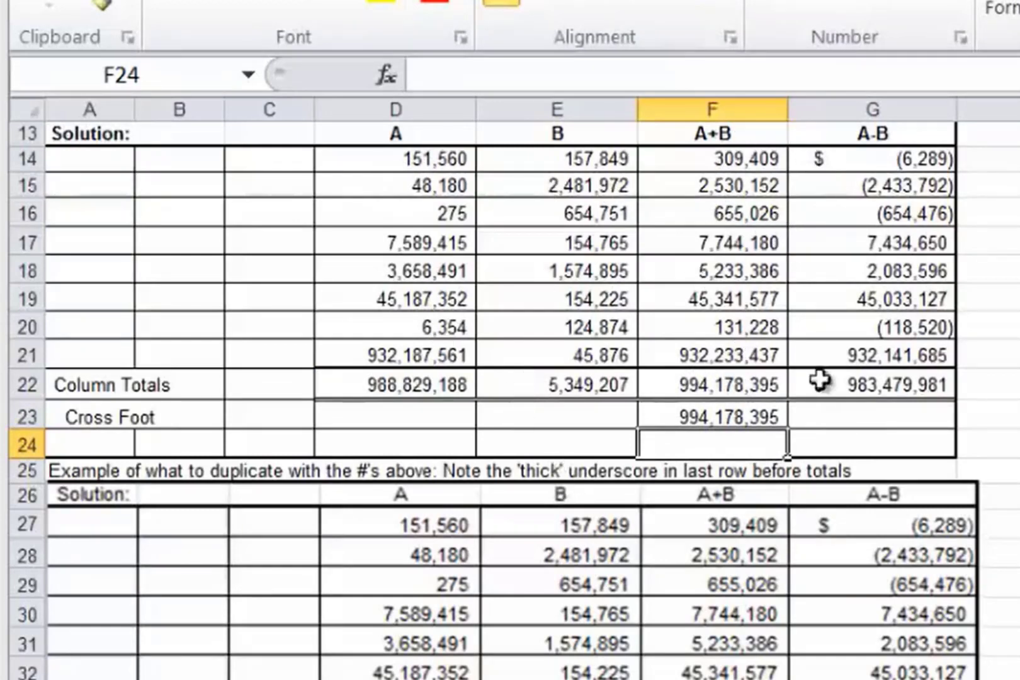
Enter the cross-foot formula =D22-E22 in cell G23 of the A-B column.
{"action": "left_click", "coordinate": [851, 415]}
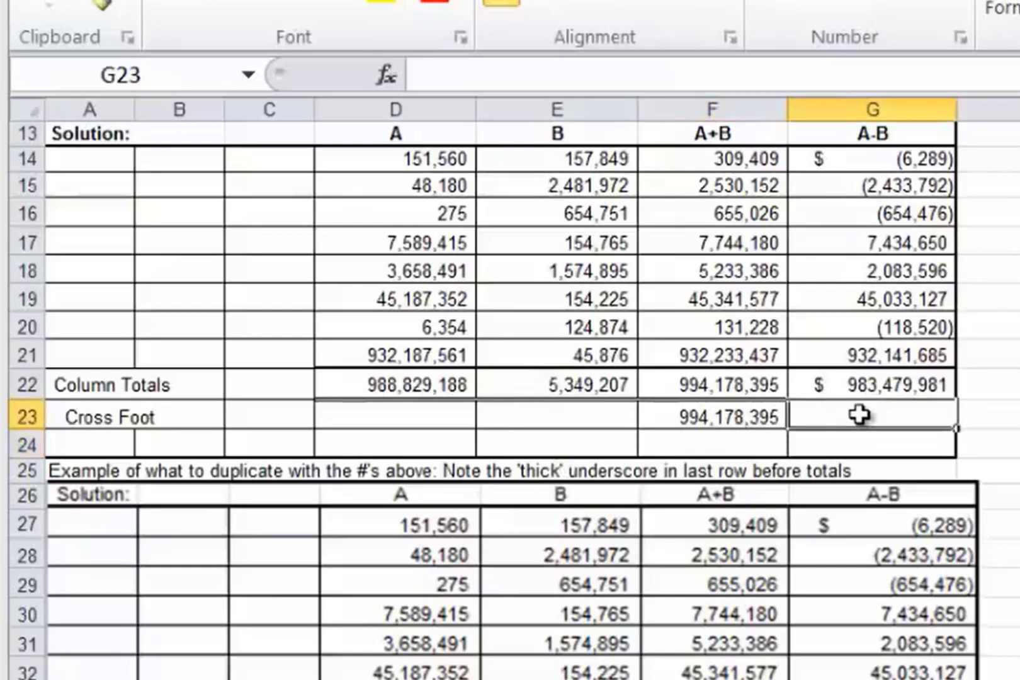
{"action": "type", "text": "="}
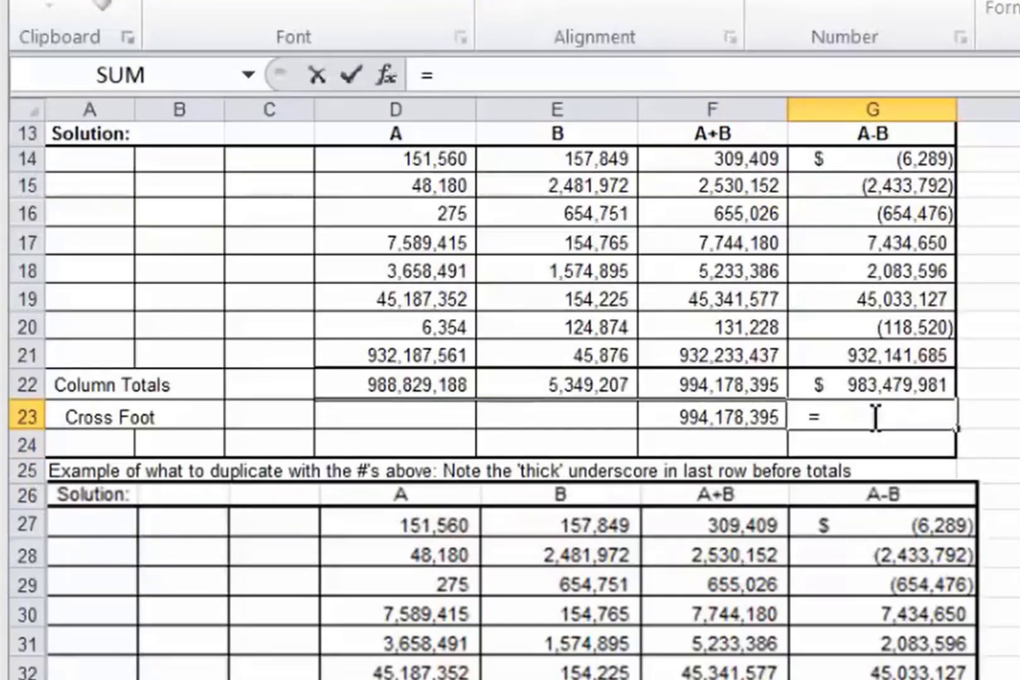
{"action": "left_click", "coordinate": [445, 385]}
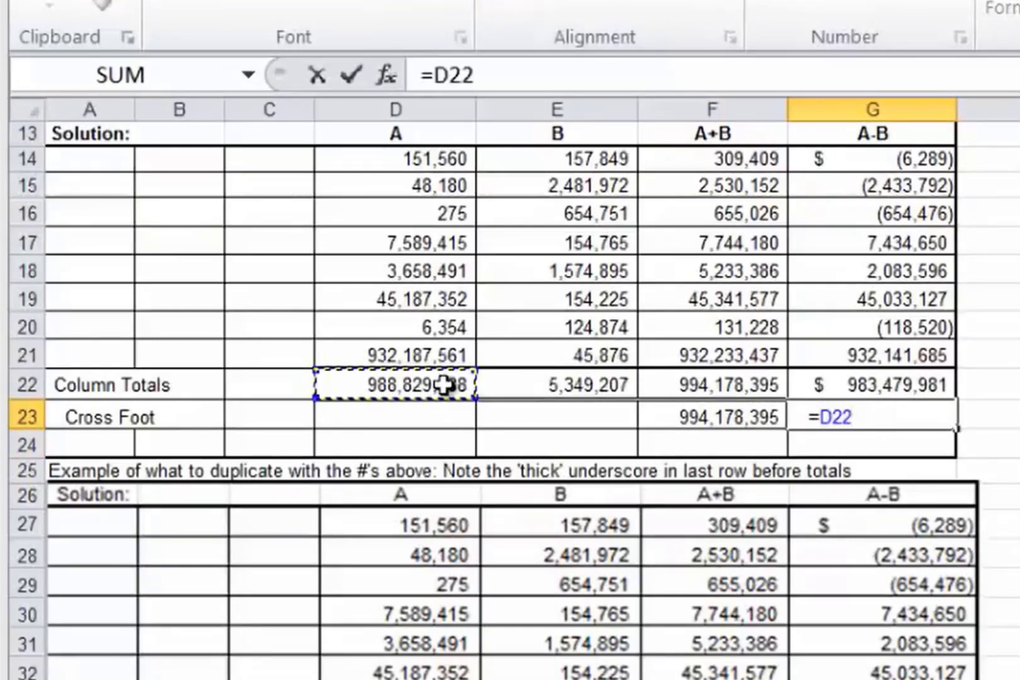
{"action": "type", "text": "-"}
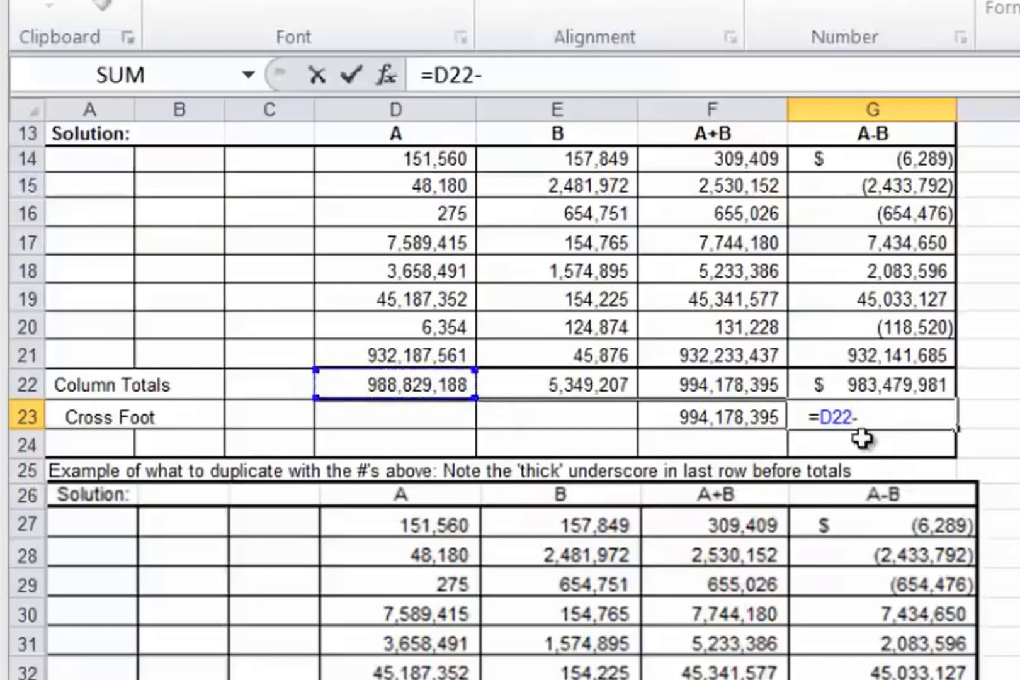
{"action": "left_click", "coordinate": [599, 389]}
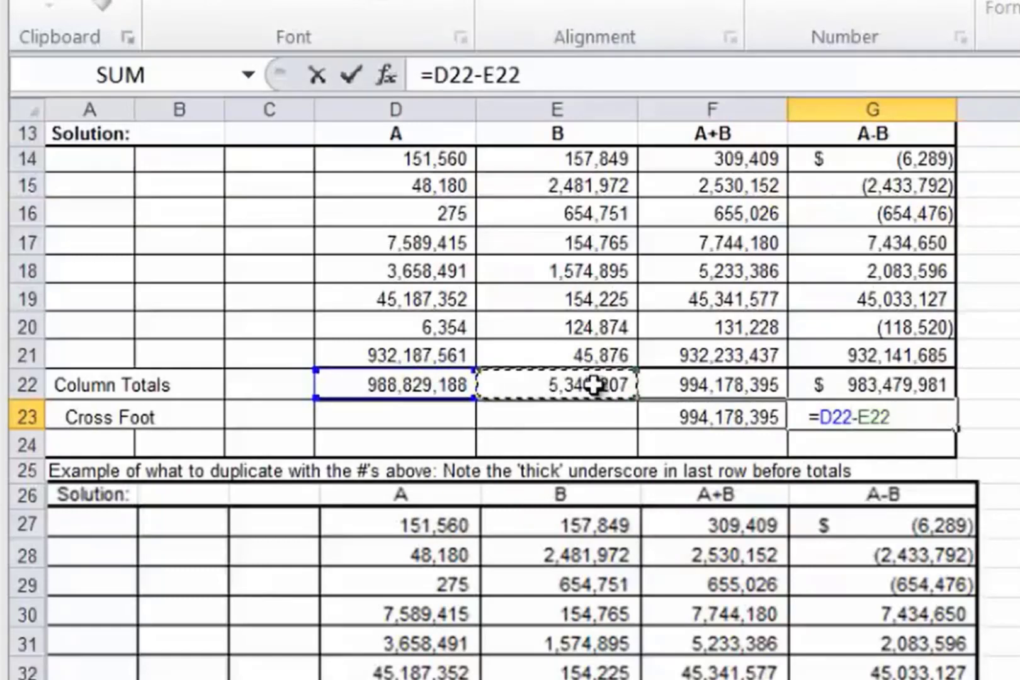
{"action": "key", "text": "Return"}
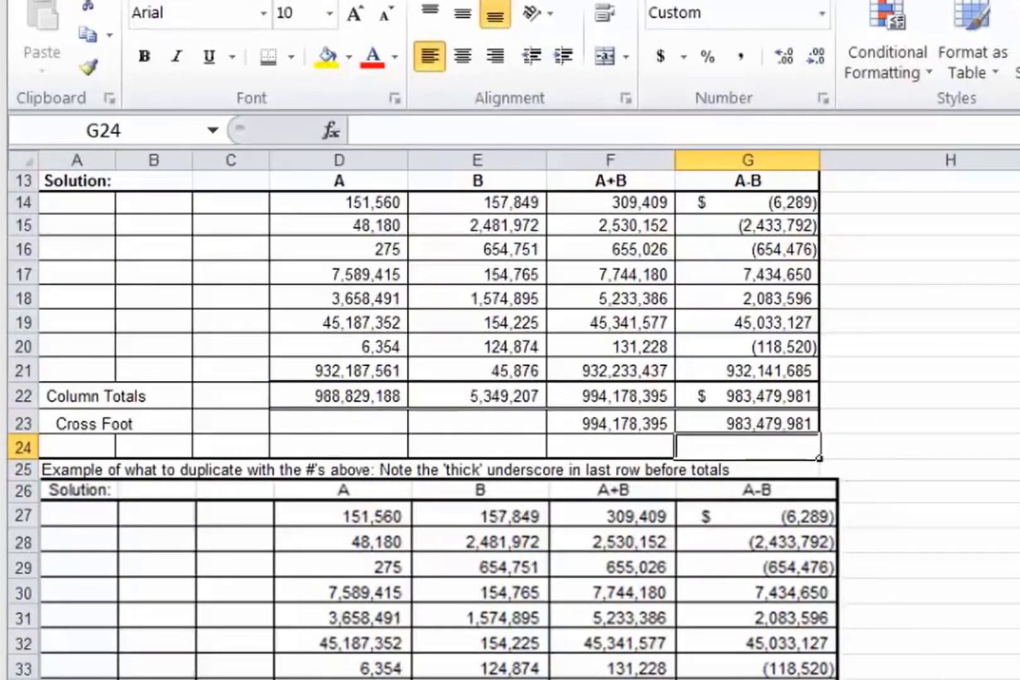
Review the assignment instructions in rows 3-7 and compare the completed solution table with the example in rows 26-37.
{"action": "left_click", "coordinate": [916, 678]}
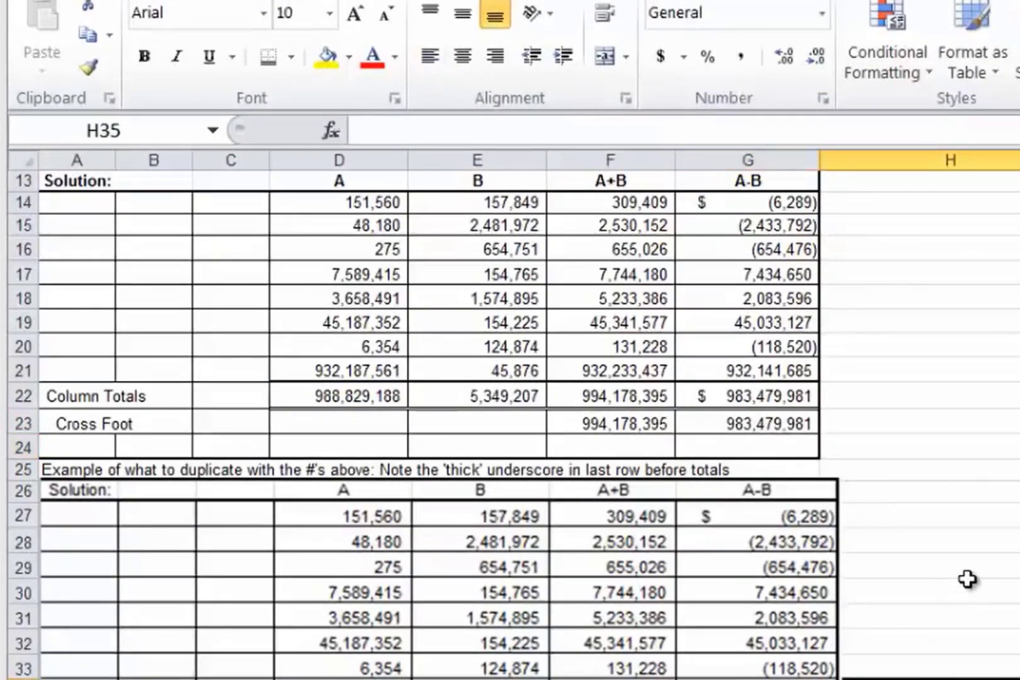
{"action": "scroll", "coordinate": [968, 580], "scroll_direction": "up", "scroll_amount": 4}
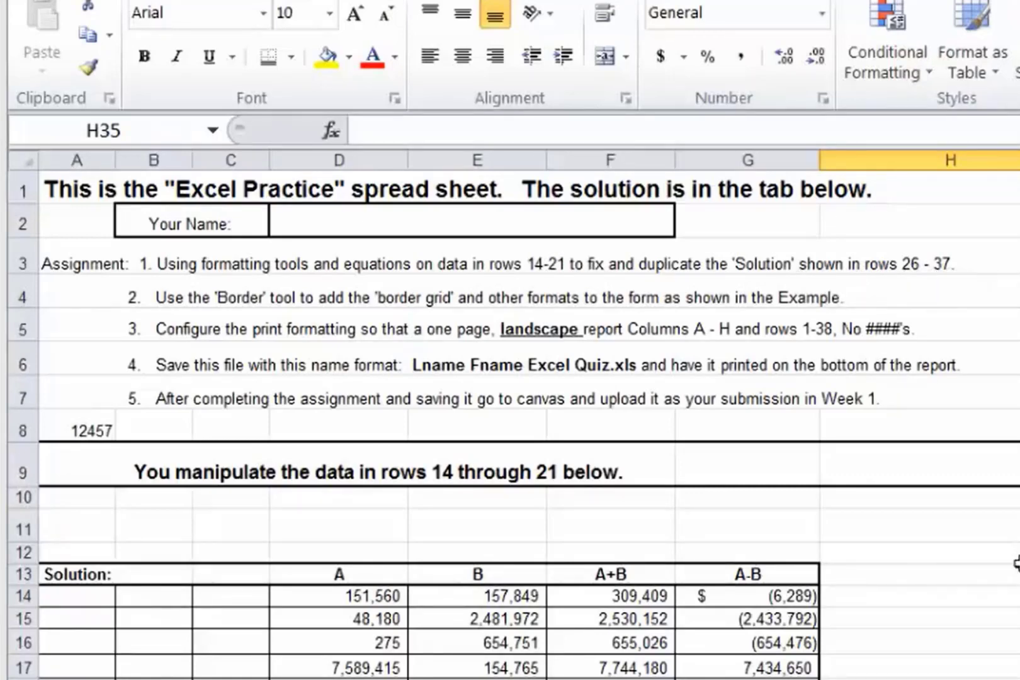
{"action": "scroll", "coordinate": [1016, 562], "scroll_direction": "down", "scroll_amount": 2}
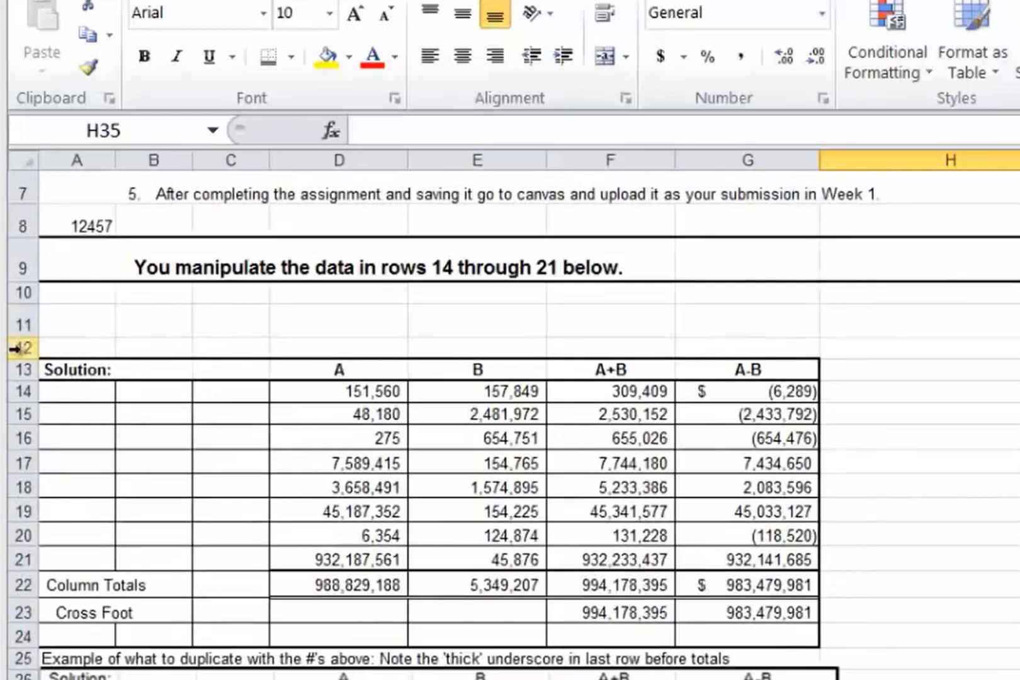
{"action": "scroll", "coordinate": [44, 348], "scroll_direction": "up", "scroll_amount": 2}
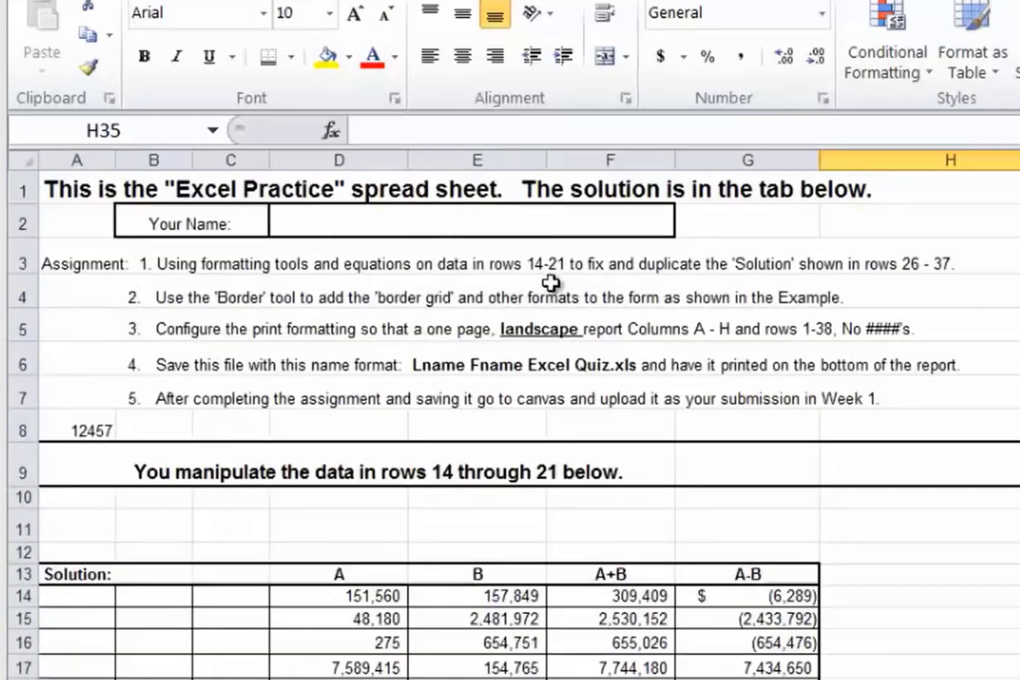
{"action": "scroll", "coordinate": [56, 637], "scroll_direction": "down", "scroll_amount": 1}
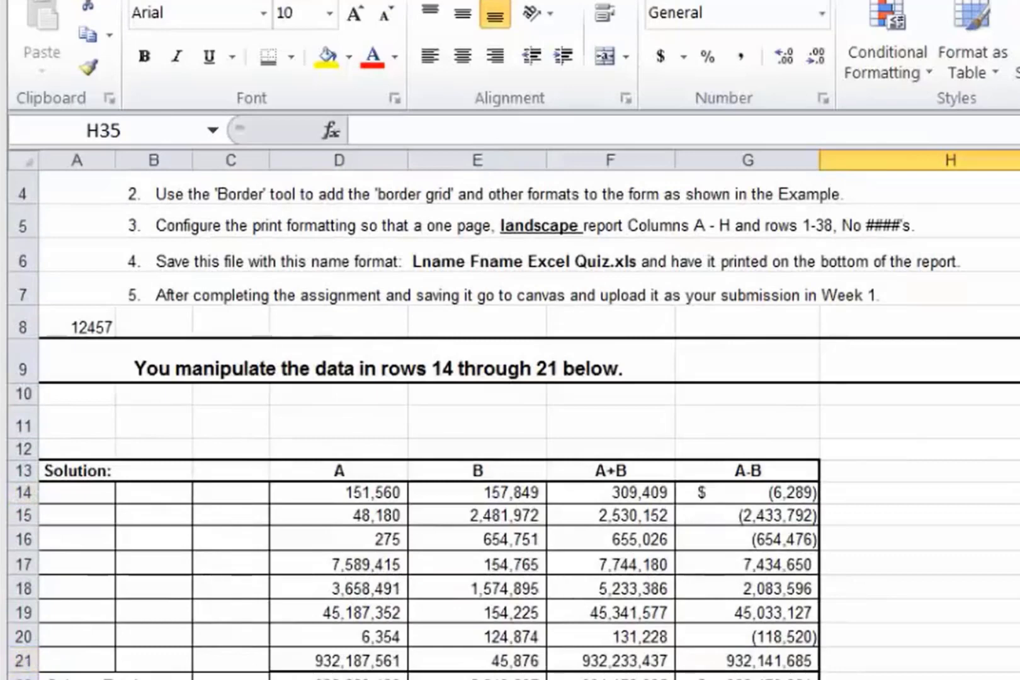
{"action": "scroll", "coordinate": [979, 610], "scroll_direction": "down", "scroll_amount": 3}
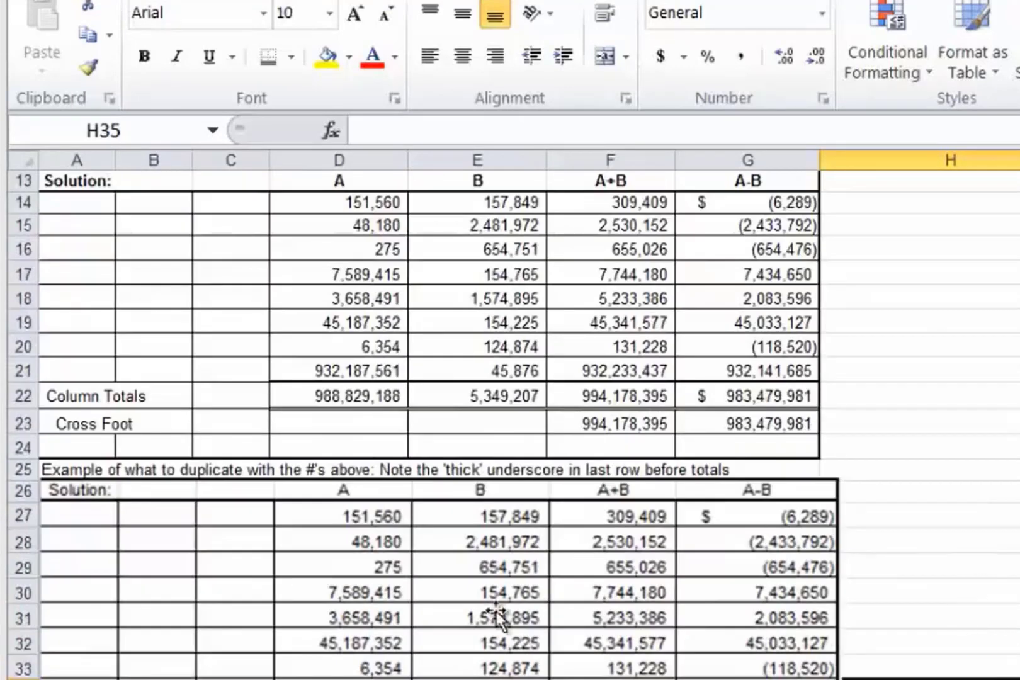
{"action": "scroll", "coordinate": [991, 521], "scroll_direction": "down", "scroll_amount": 1}
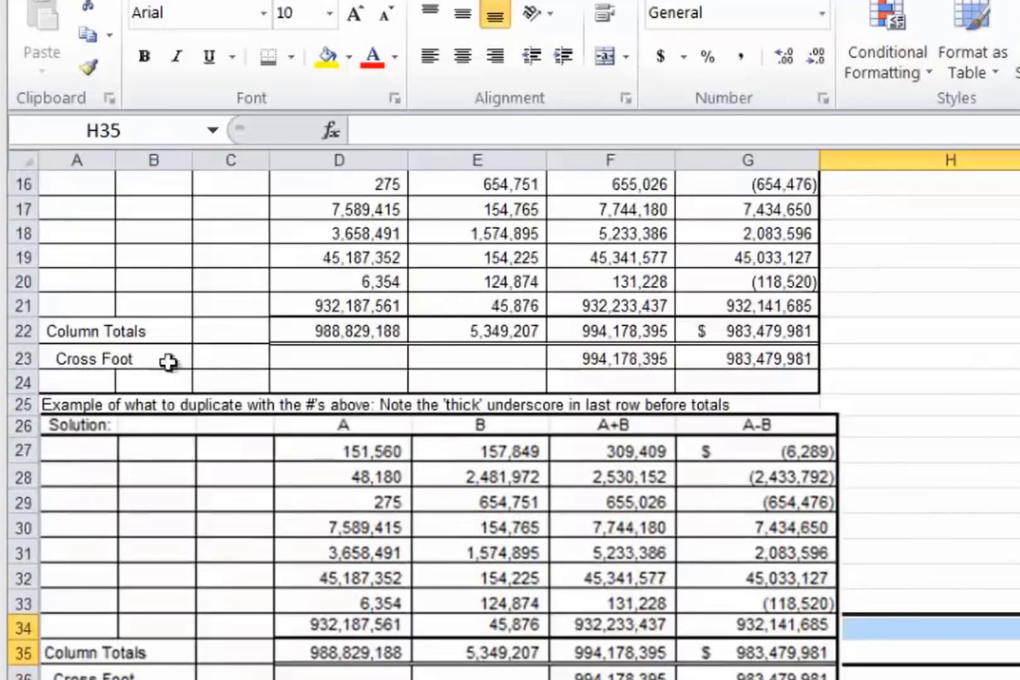
{"action": "scroll", "coordinate": [531, 356], "scroll_direction": "up", "scroll_amount": 5}
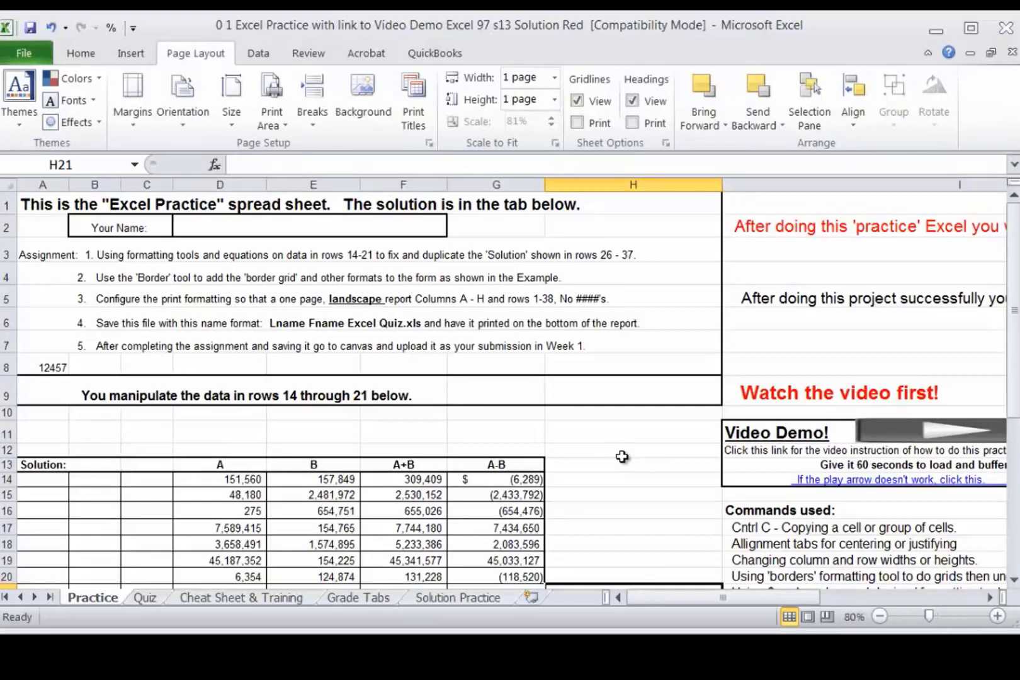
Check the print preview of the Practice sheet and return to the worksheet.
{"action": "key", "text": "ctrl+p"}
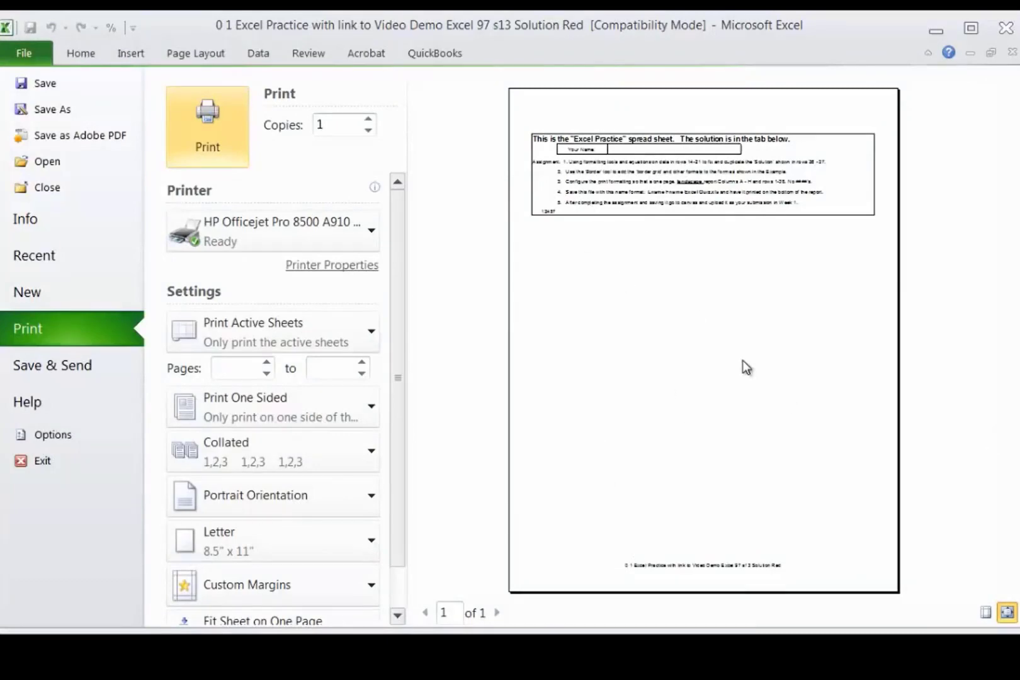
{"action": "key", "text": "Escape"}
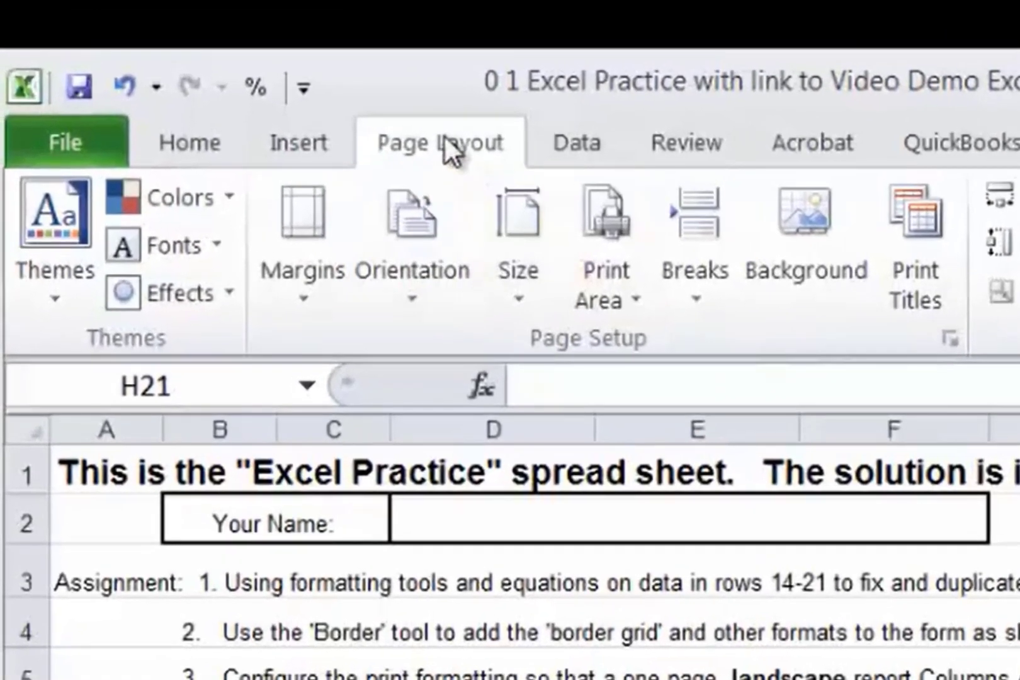
{"action": "left_click", "coordinate": [212, 148]}
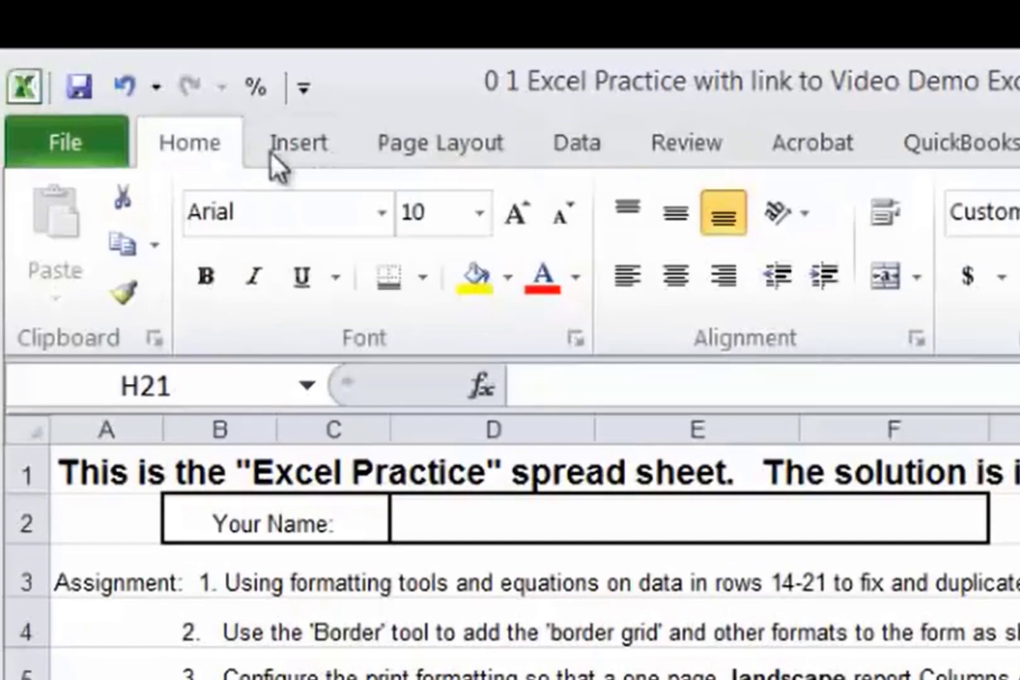
Set the print area of the Practice sheet to A1:H38.
{"action": "left_click", "coordinate": [437, 141]}
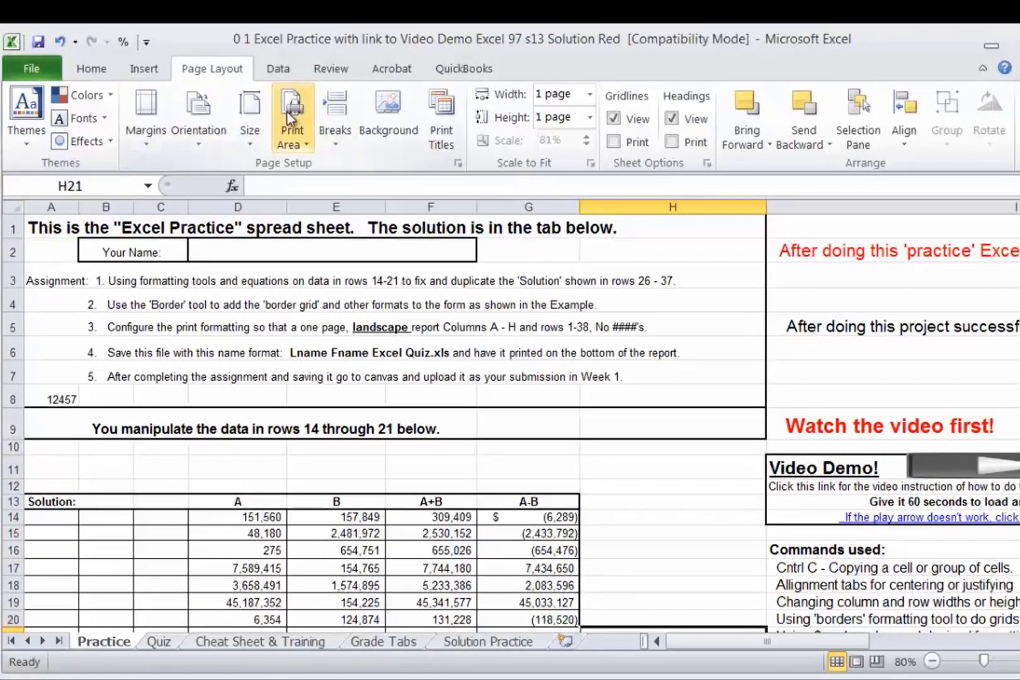
{"action": "left_click_drag", "start_coordinate": [30, 219], "coordinate": [669, 324]}
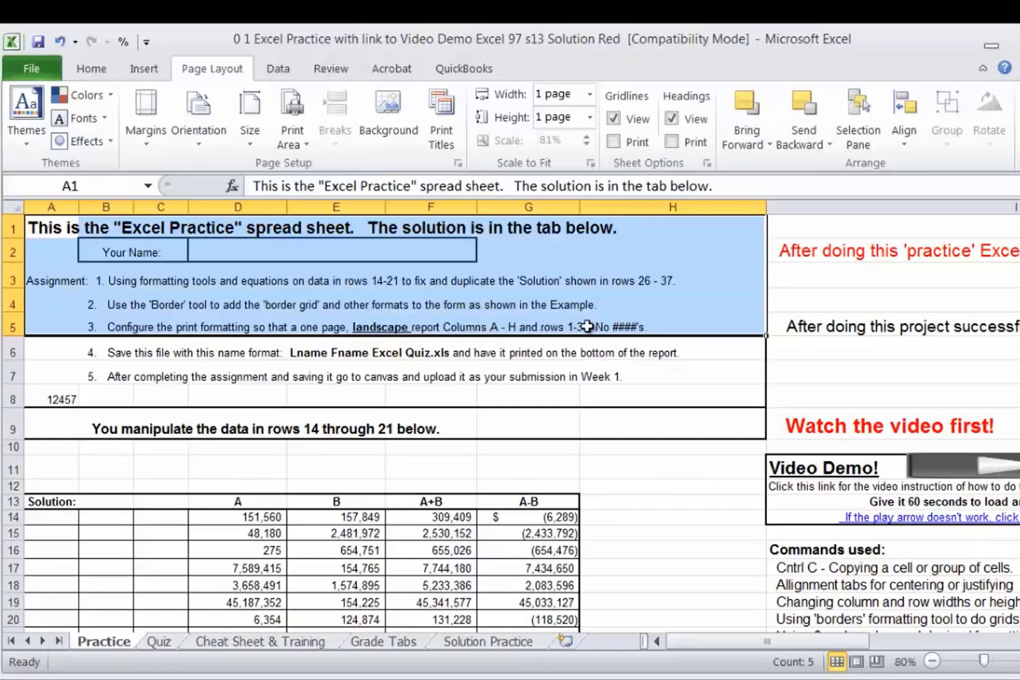
{"action": "left_click", "coordinate": [711, 539]}
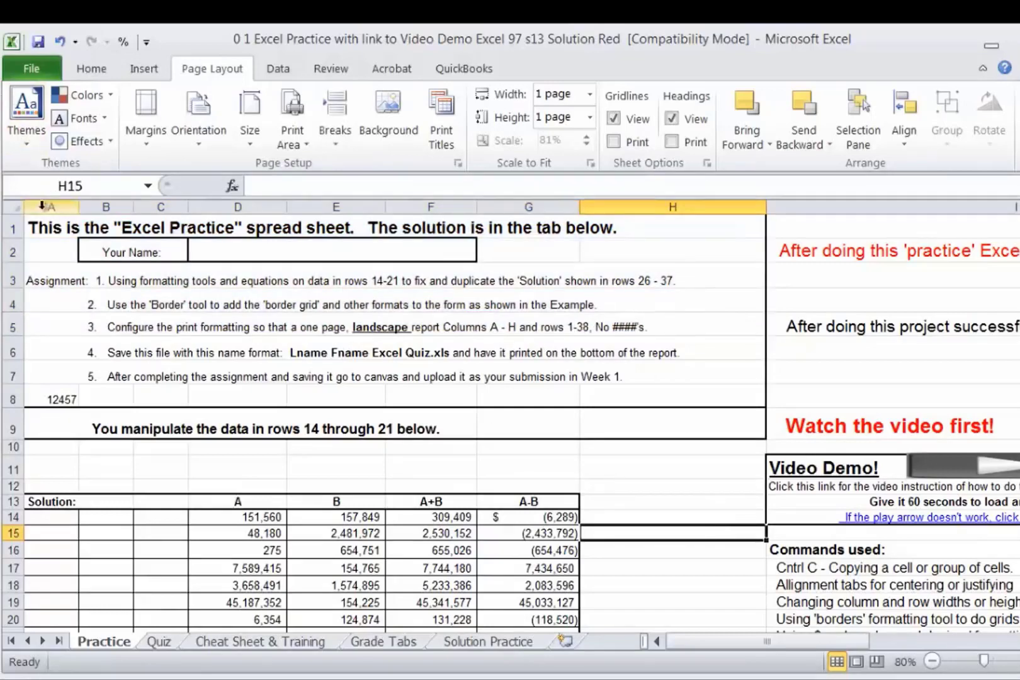
{"action": "left_click_drag", "start_coordinate": [51, 225], "coordinate": [730, 578]}
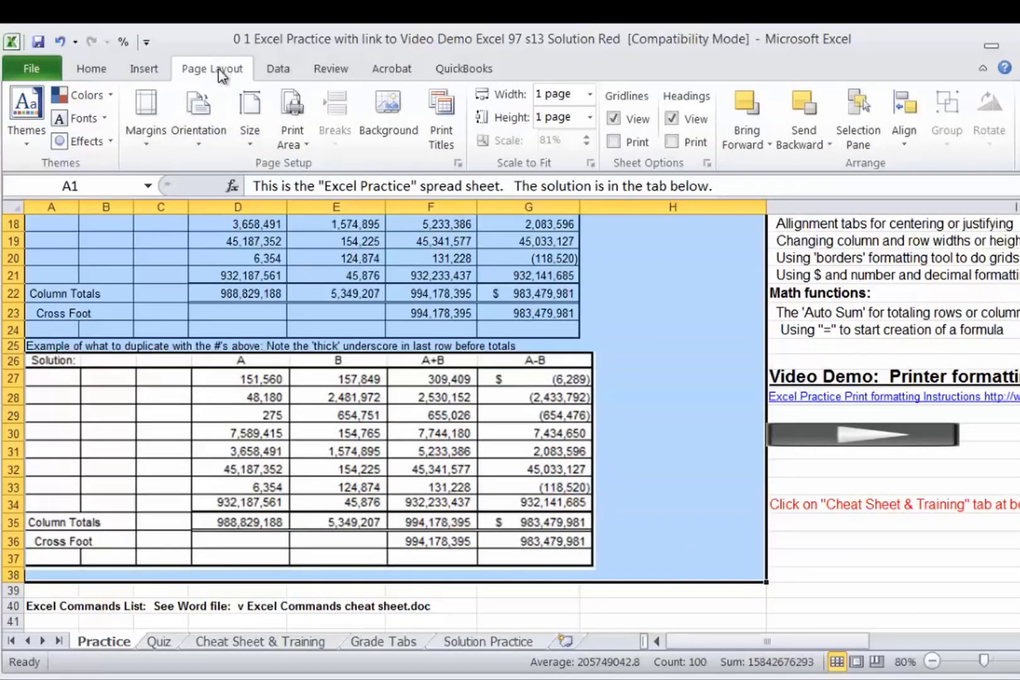
{"action": "left_click", "coordinate": [293, 110]}
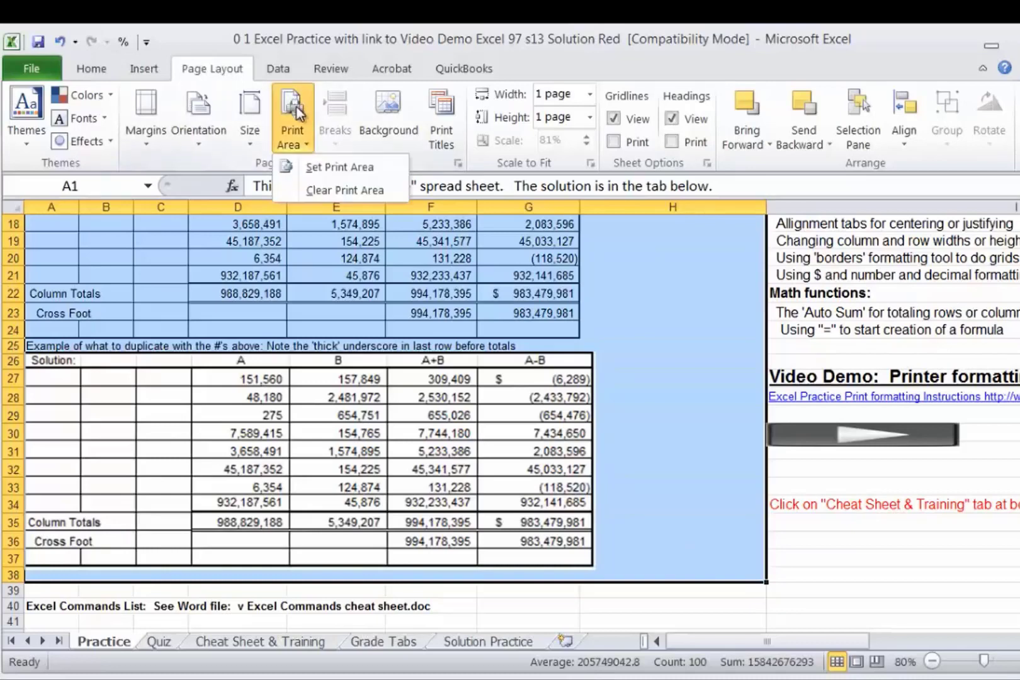
{"action": "left_click", "coordinate": [333, 165]}
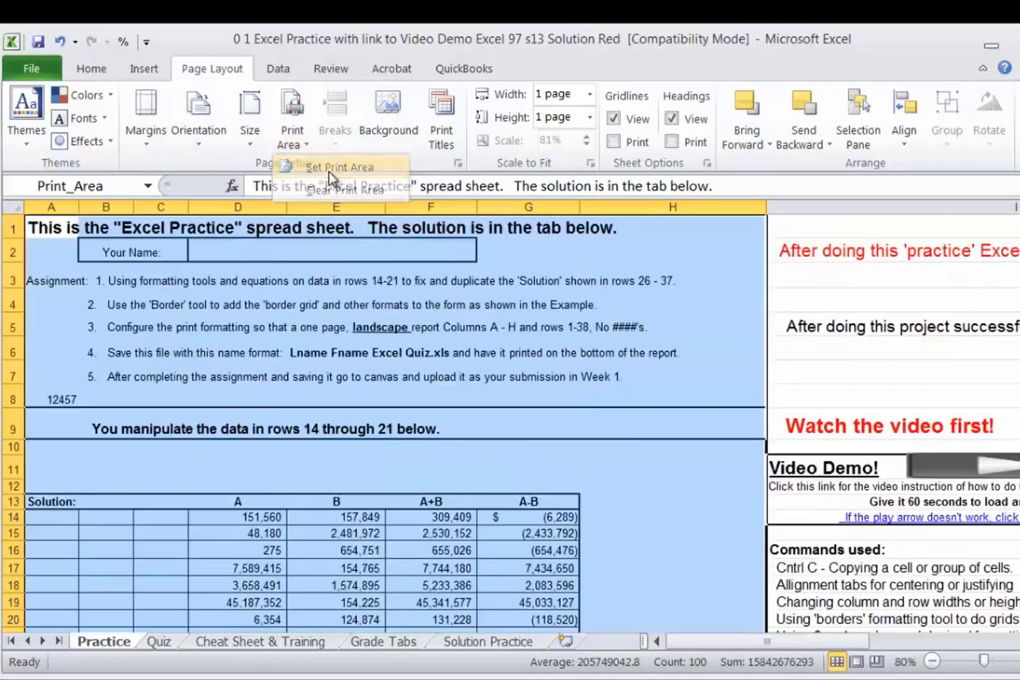